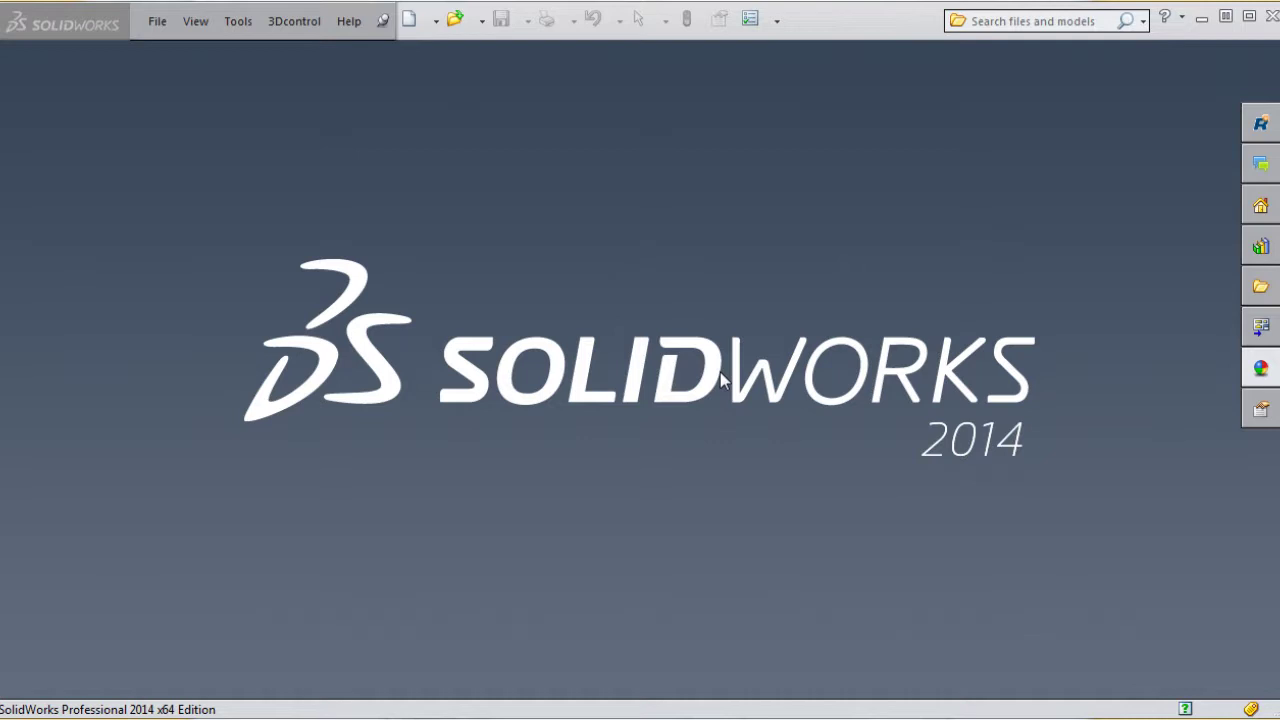
# Create a new assembly from the Assem-inch template and dismiss the initial component insertion.
pyautogui.click(157, 21)
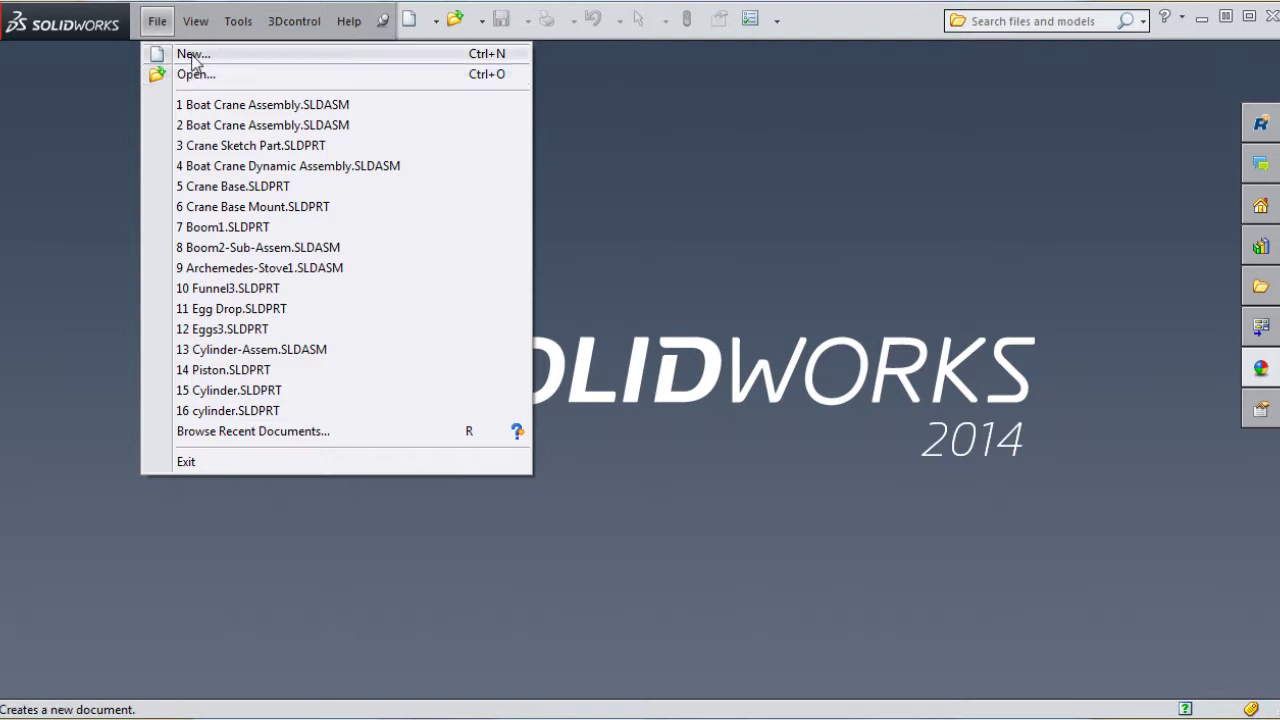
pyautogui.click(606, 150)
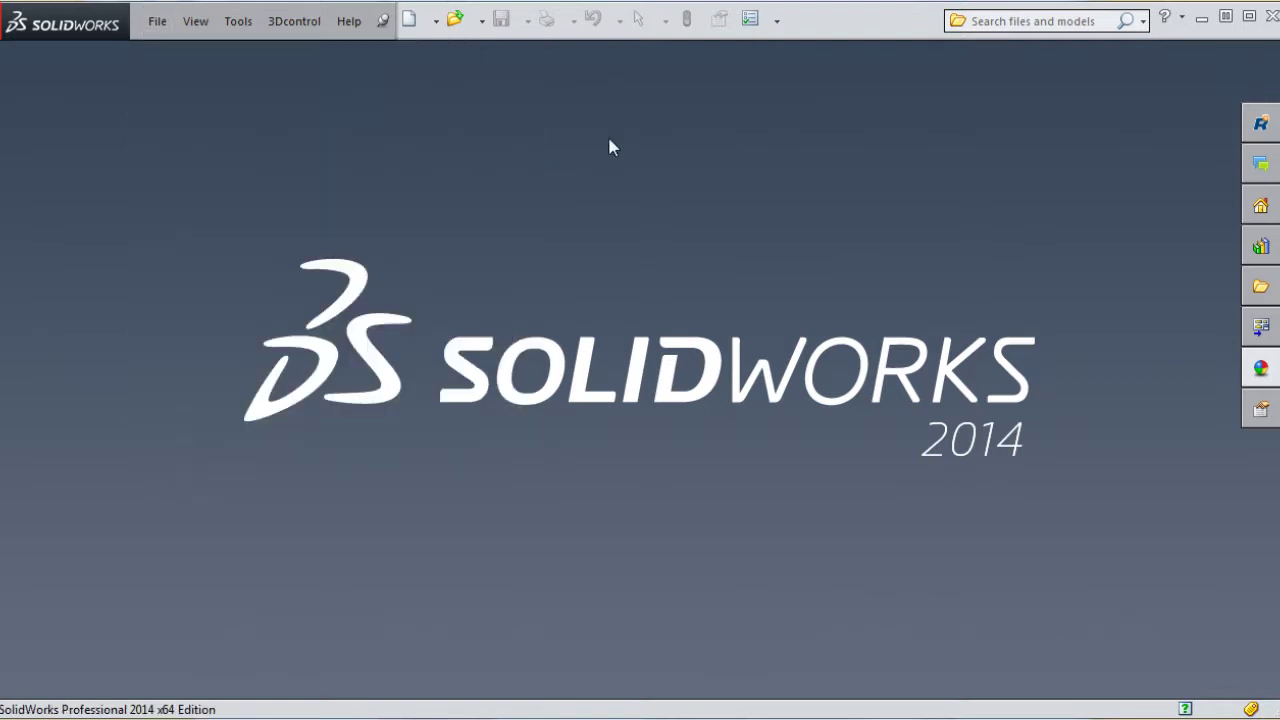
pyautogui.click(407, 22)
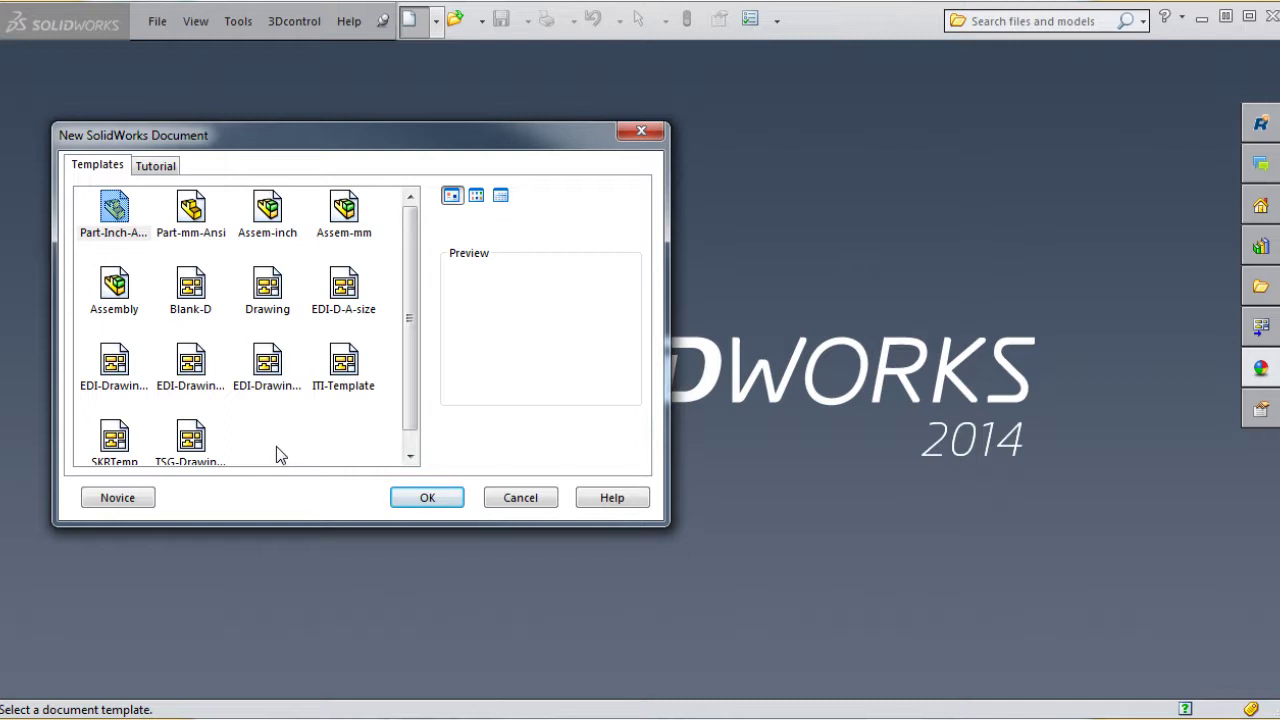
pyautogui.doubleClick(268, 207)
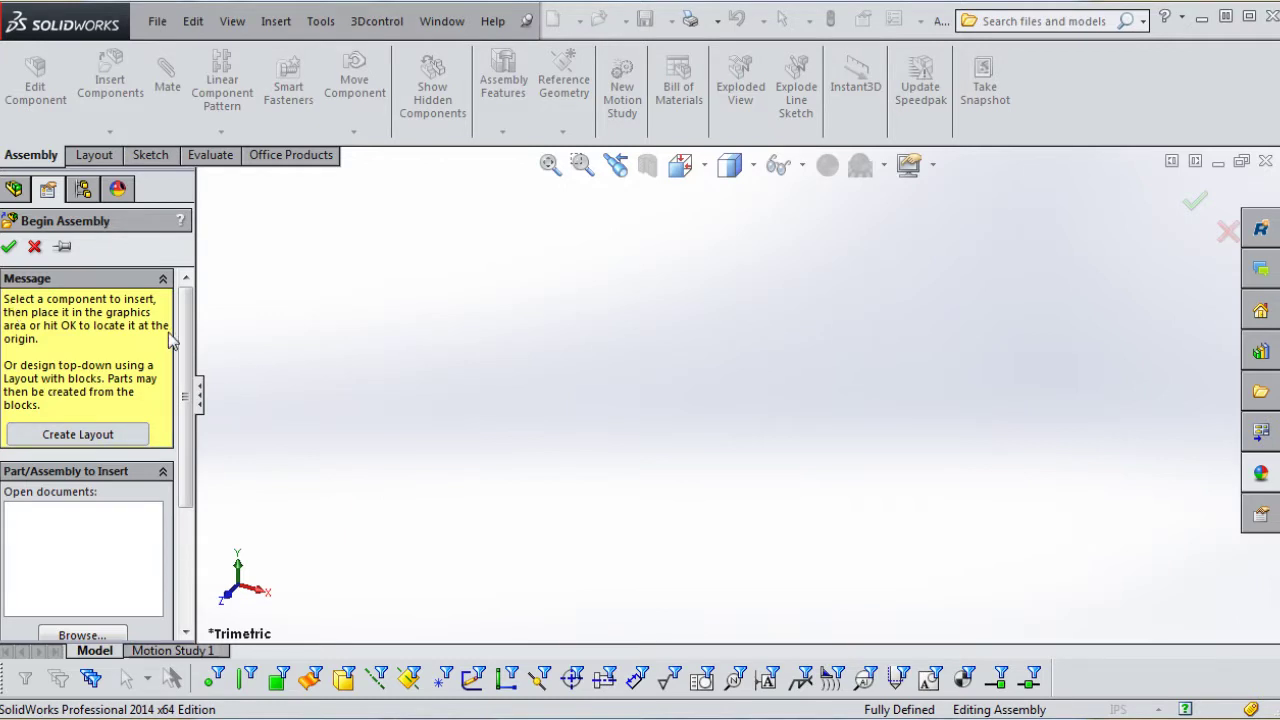
pyautogui.click(35, 248)
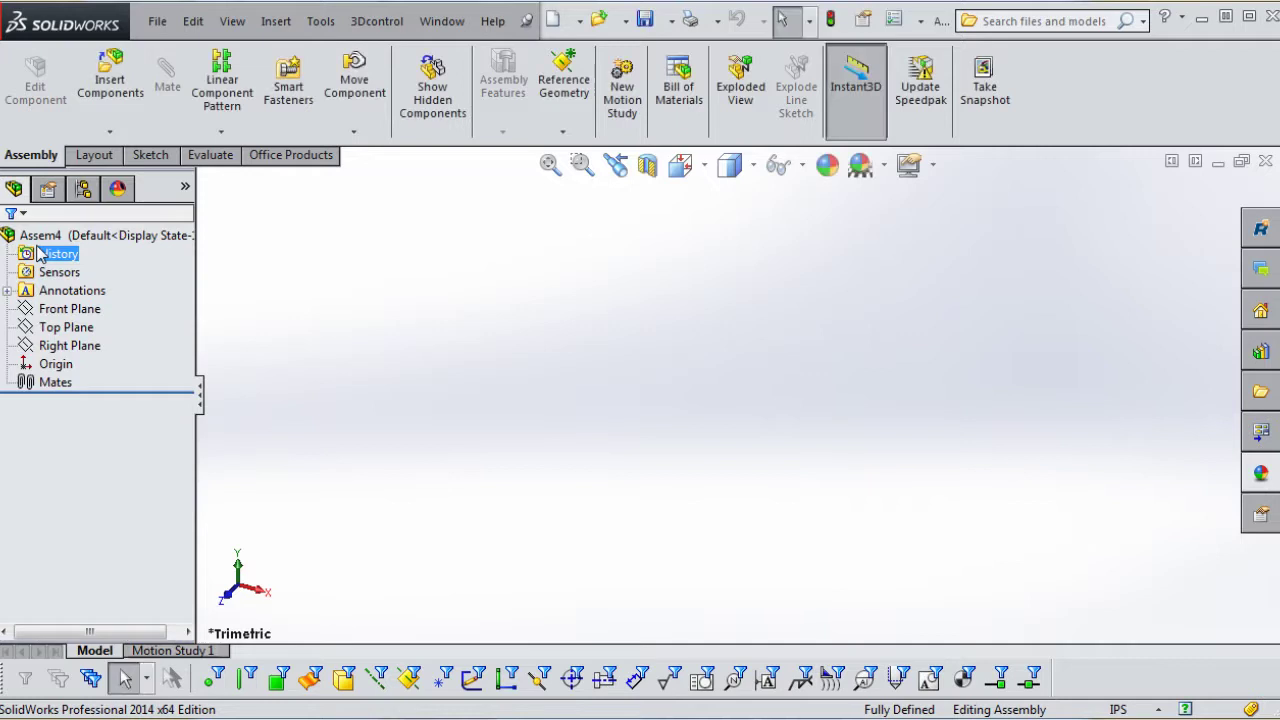
# Check the unit system in the assembly's document properties and close the settings.
pyautogui.click(895, 20)
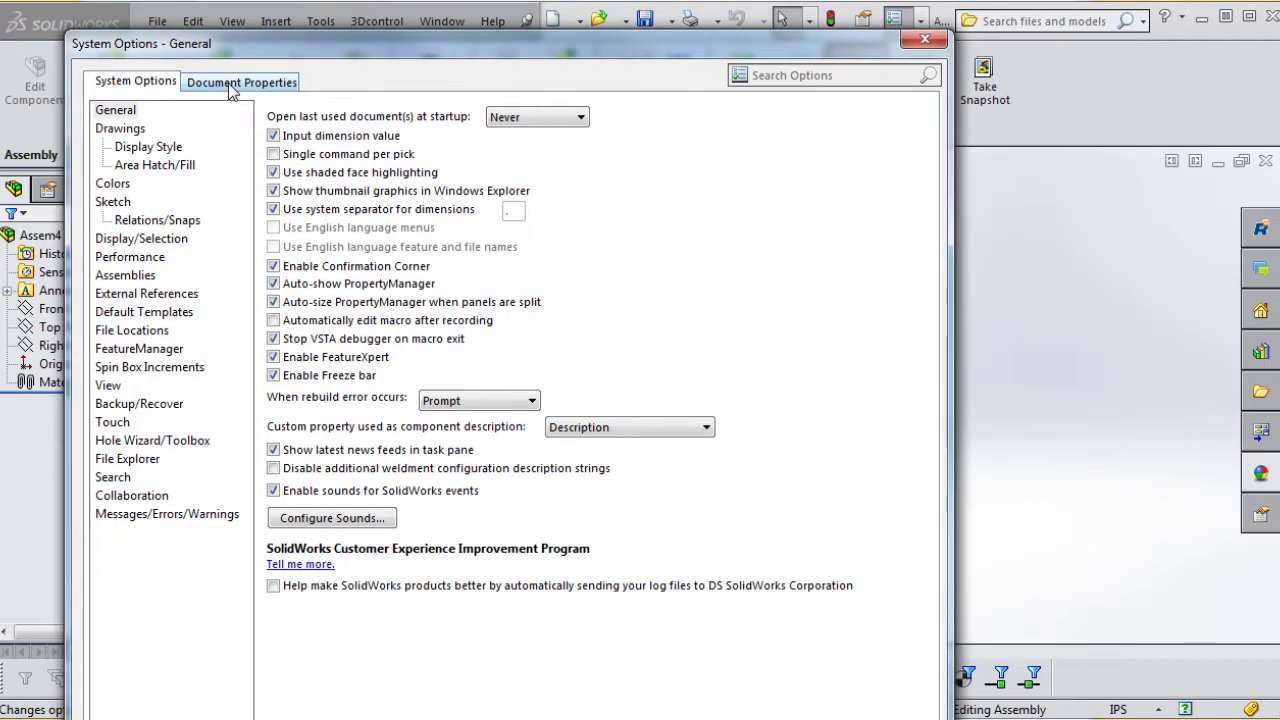
pyautogui.click(240, 83)
pyautogui.click(108, 242)
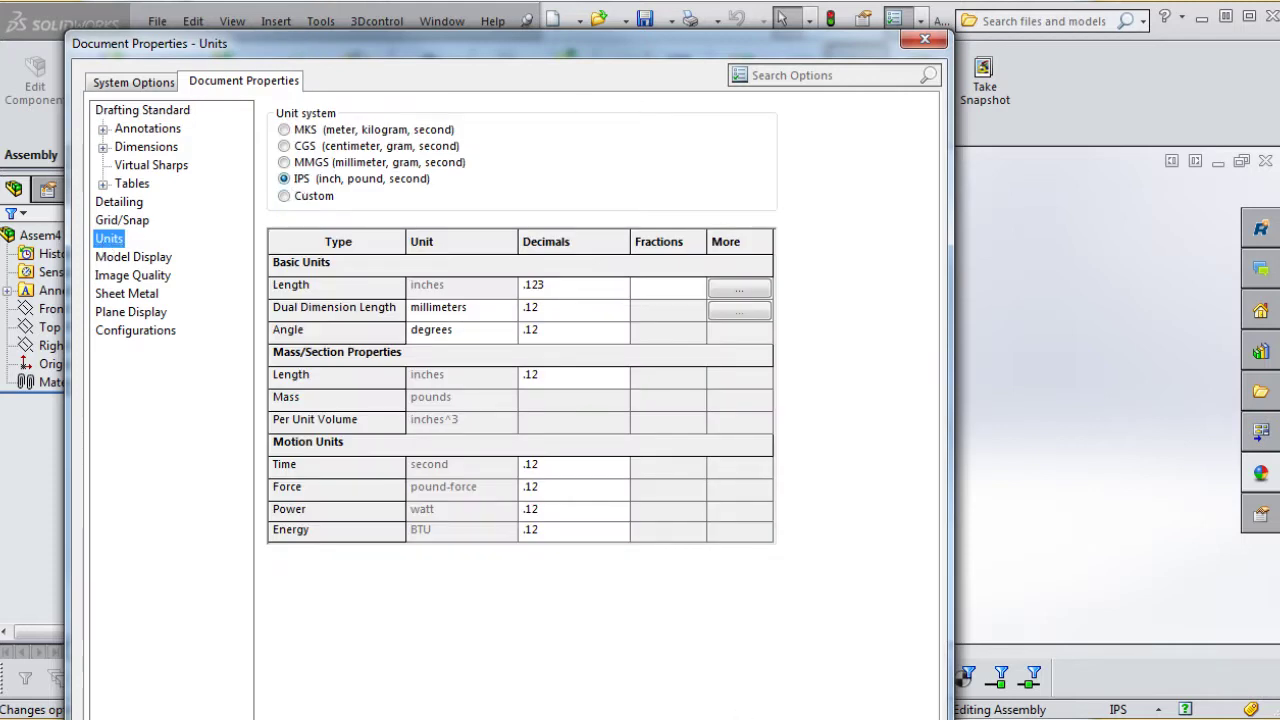
pyautogui.press('Return')
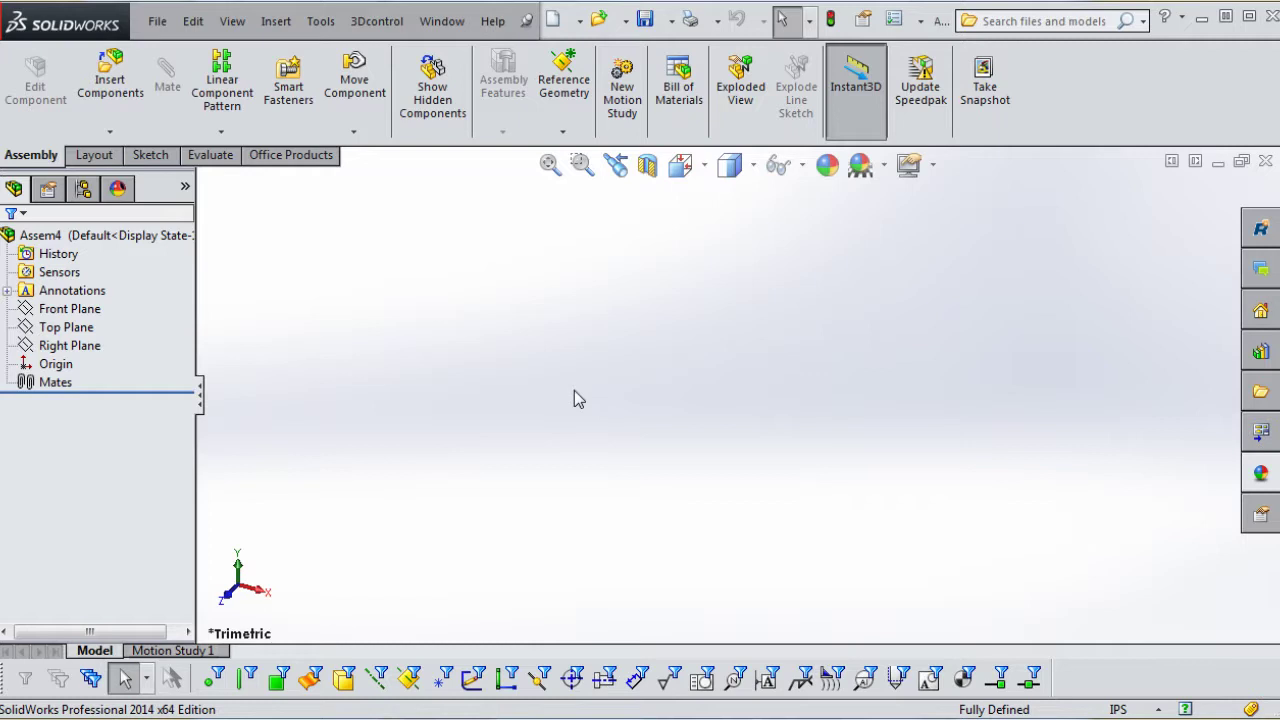
# Save the assembly as Boat Crane Assembly in the Model 5000s folder.
pyautogui.click(157, 20)
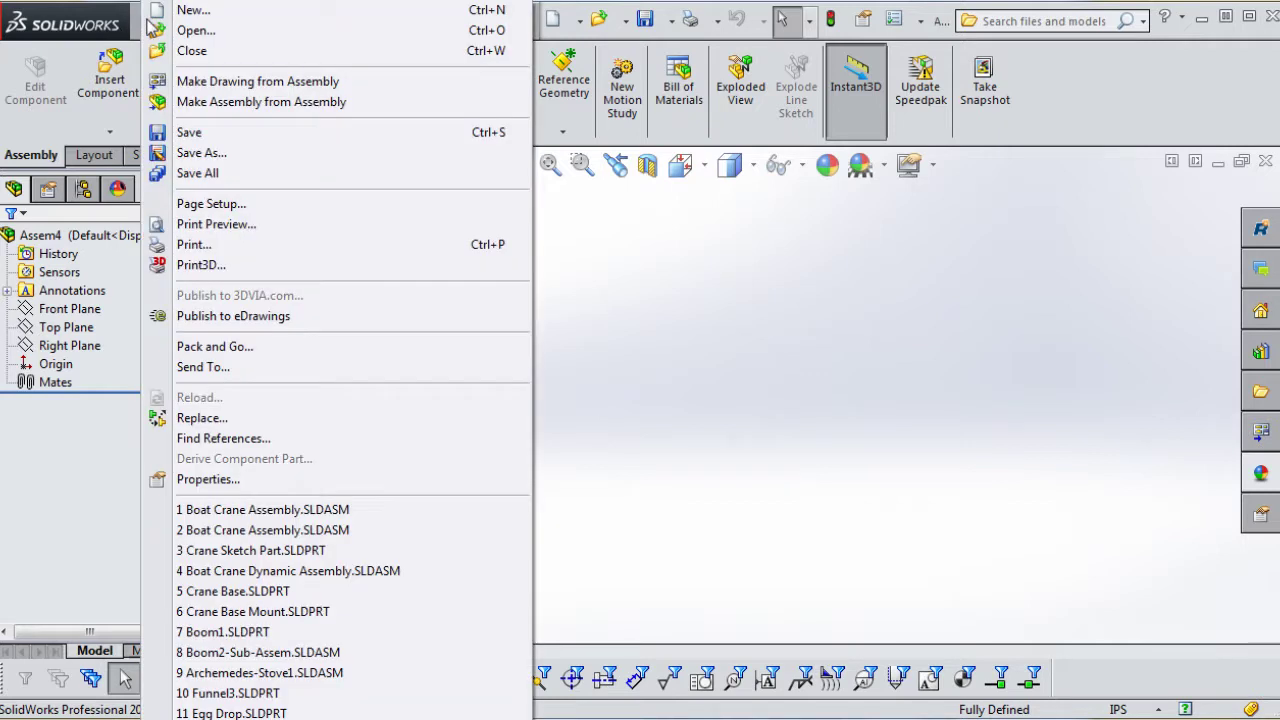
pyautogui.click(201, 153)
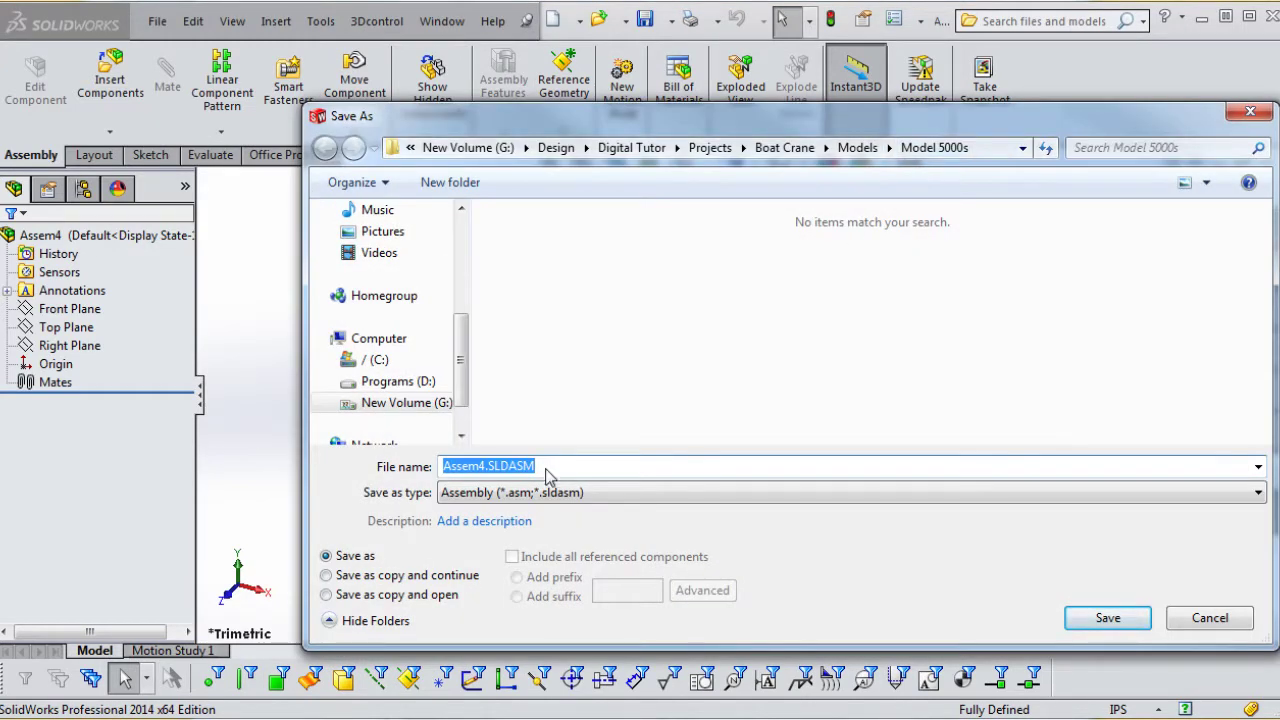
pyautogui.write('Boat Crane Assembly')
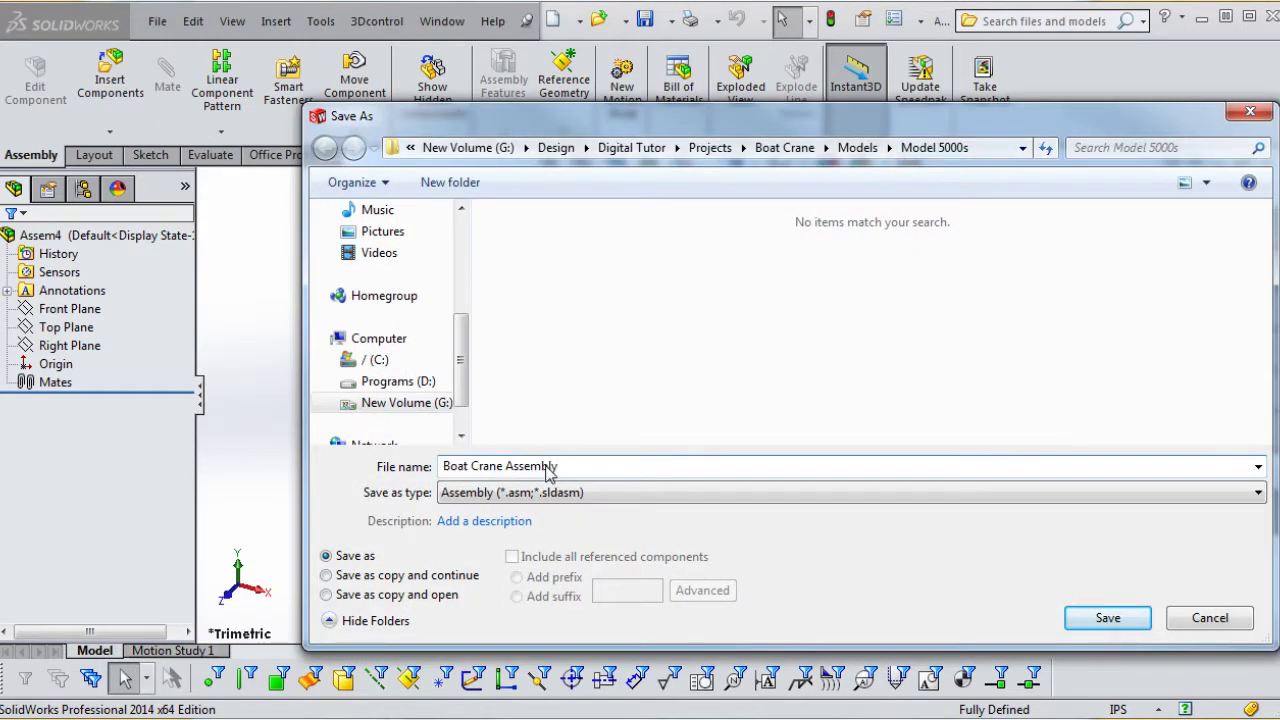
pyautogui.click(1108, 619)
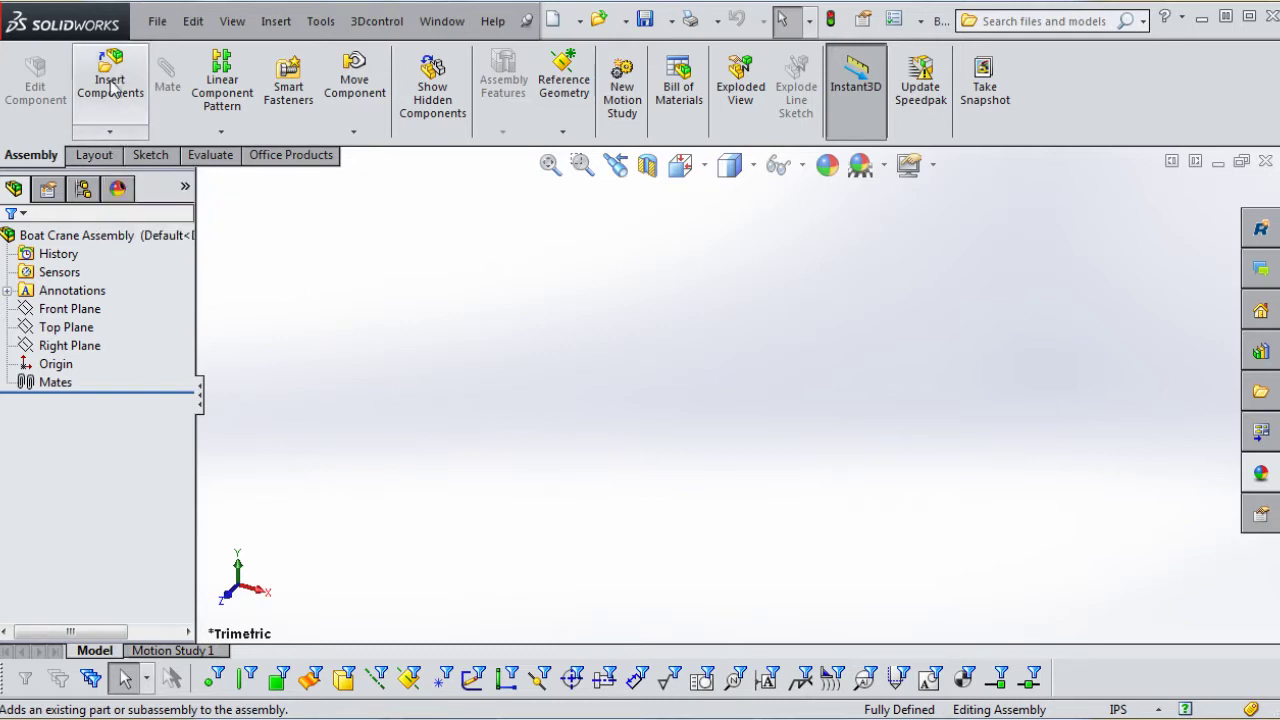
# Insert a new part positioned on the assembly's Front Plane and return to editing the main assembly.
pyautogui.click(111, 135)
pyautogui.click(133, 172)
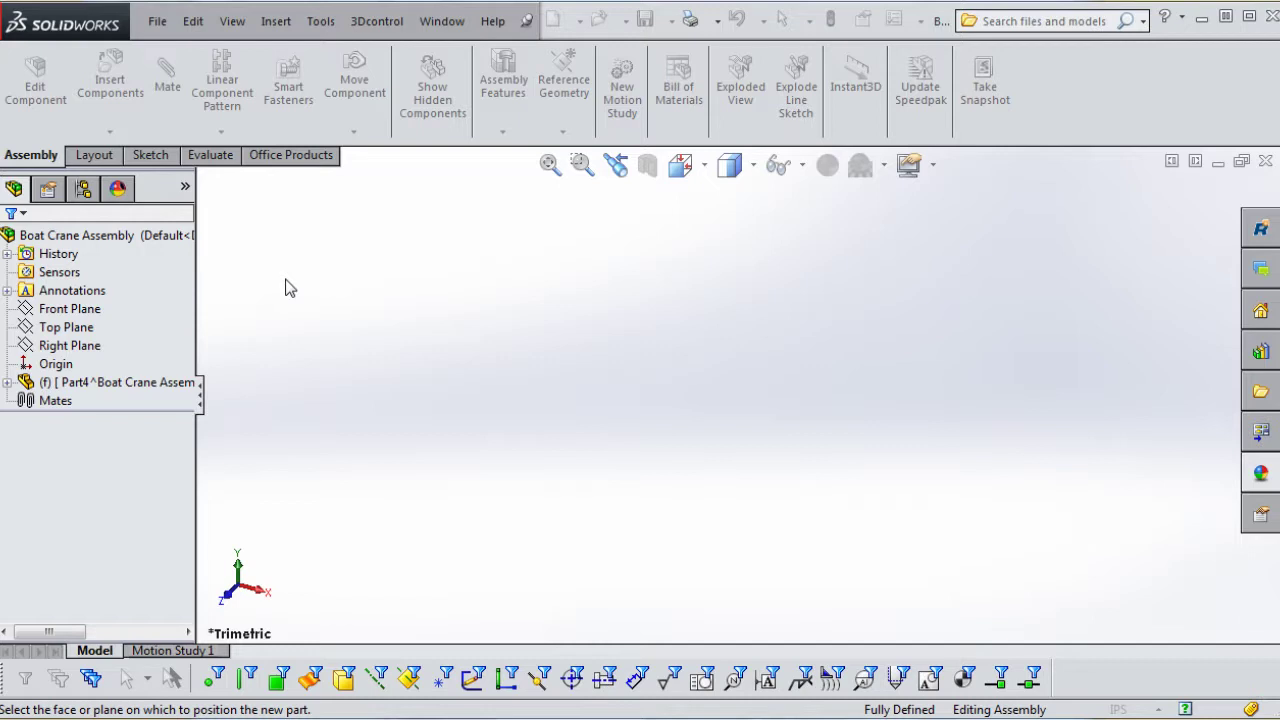
pyautogui.click(7, 382)
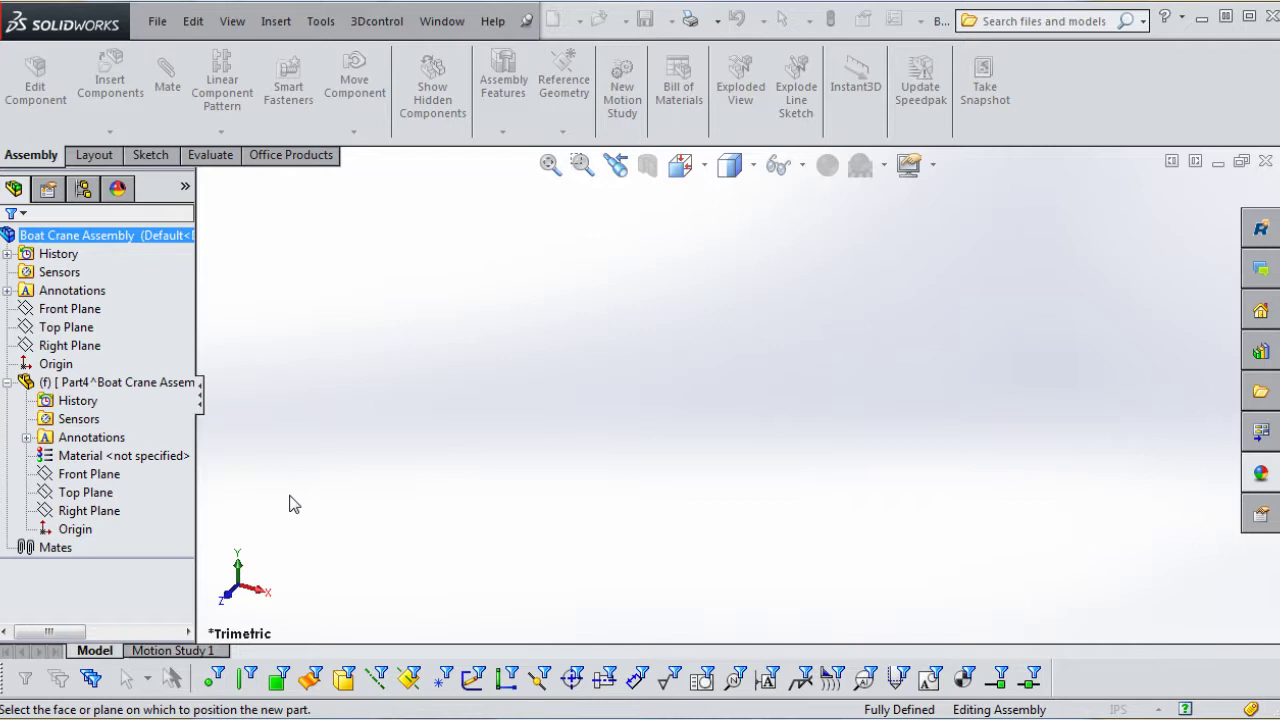
pyautogui.click(75, 310)
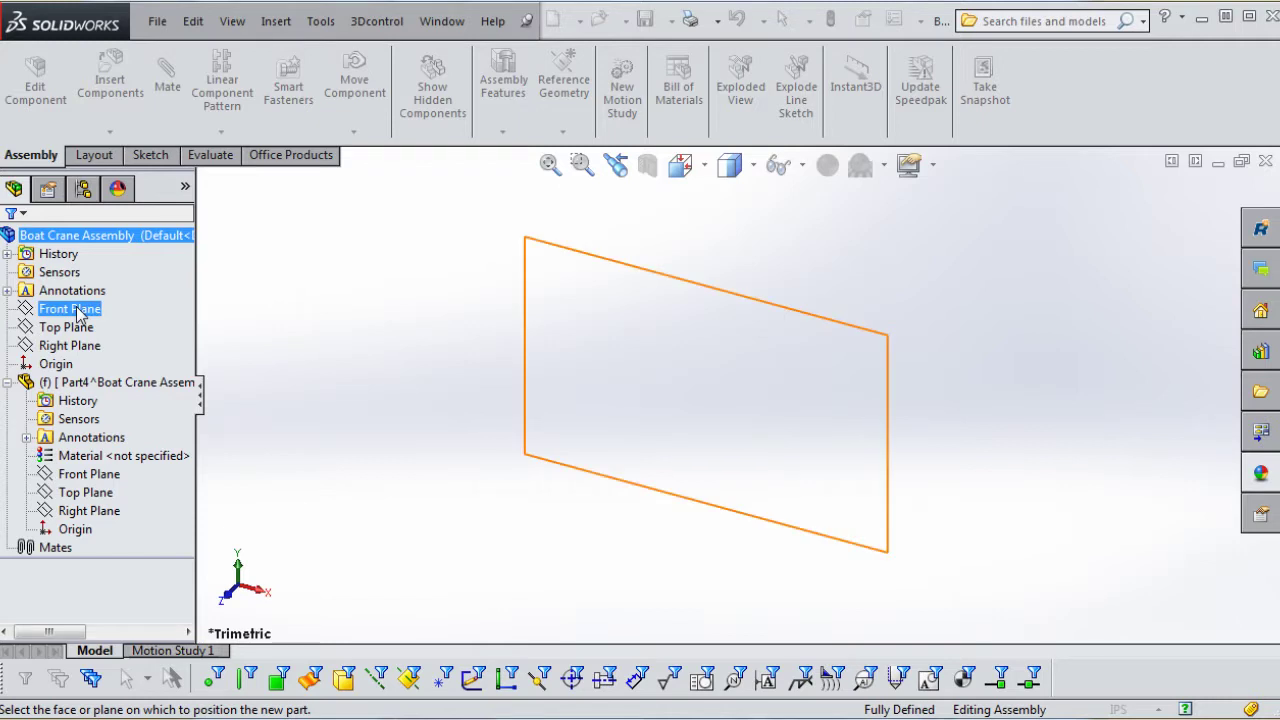
pyautogui.click(70, 313)
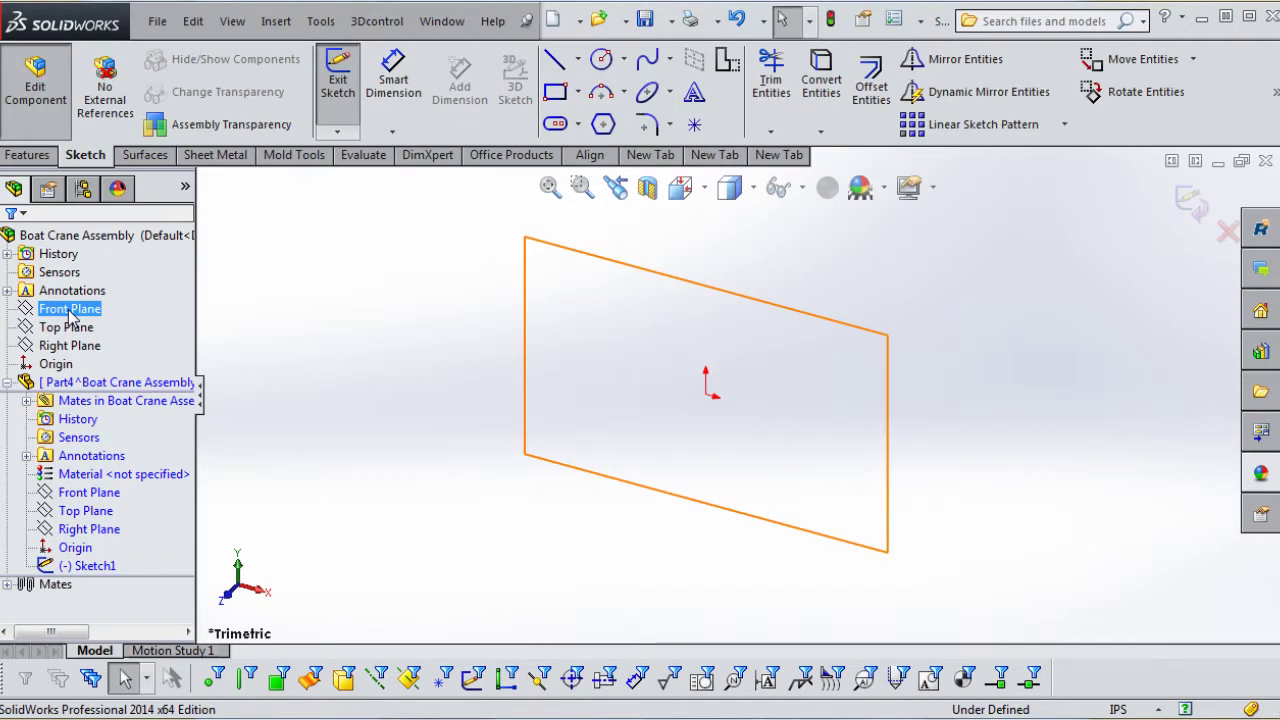
pyautogui.click(283, 366)
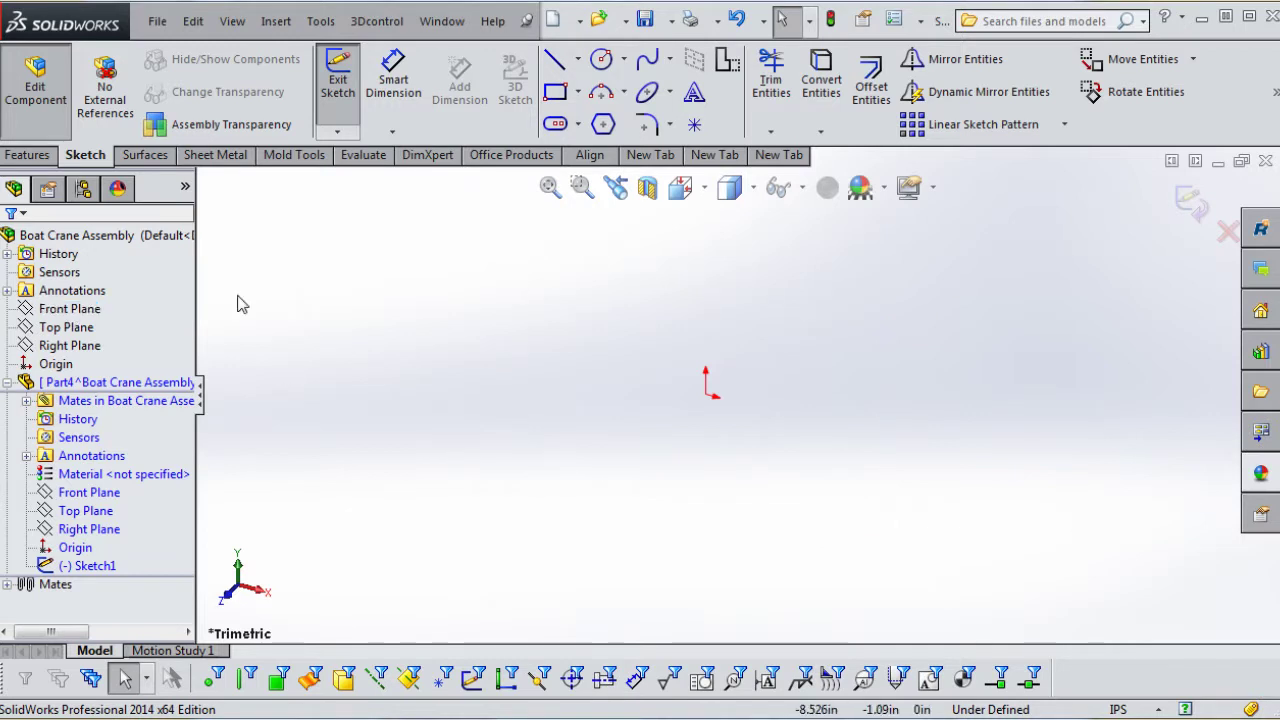
pyautogui.click(34, 92)
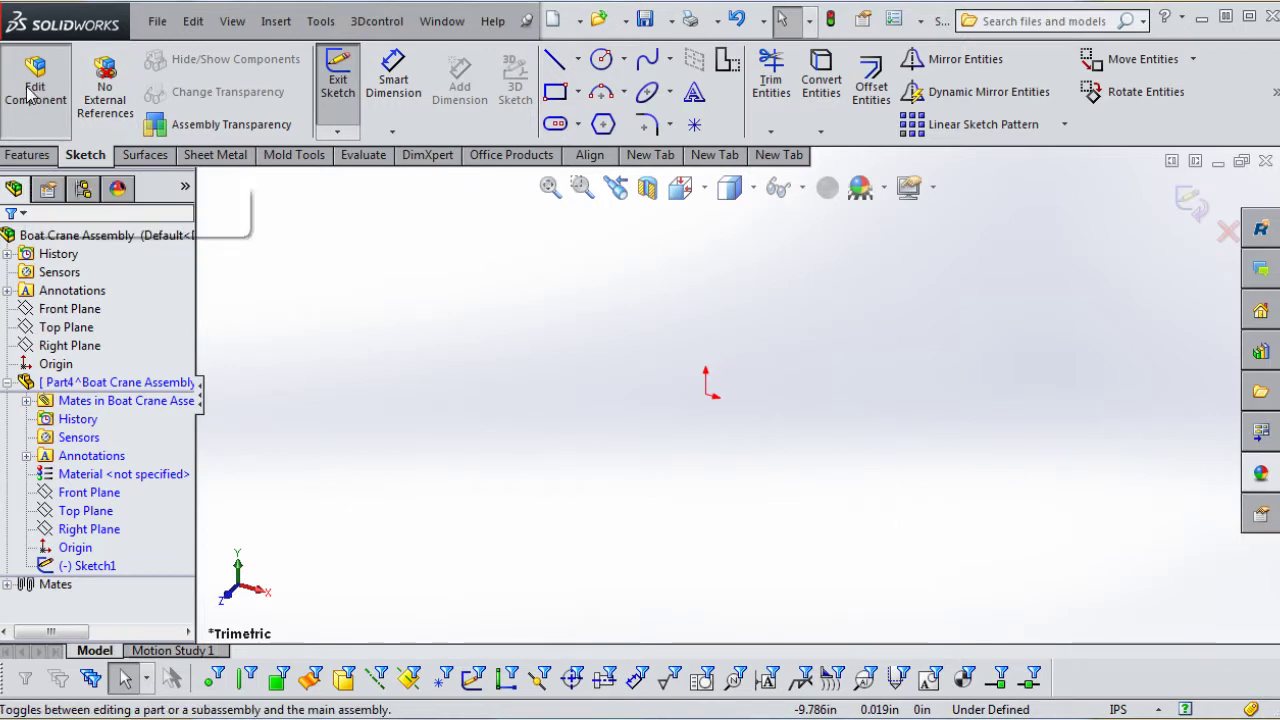
# Check the new part's Right Plane and origin in the assembly, and open the part in its own window.
pyautogui.click(96, 531)
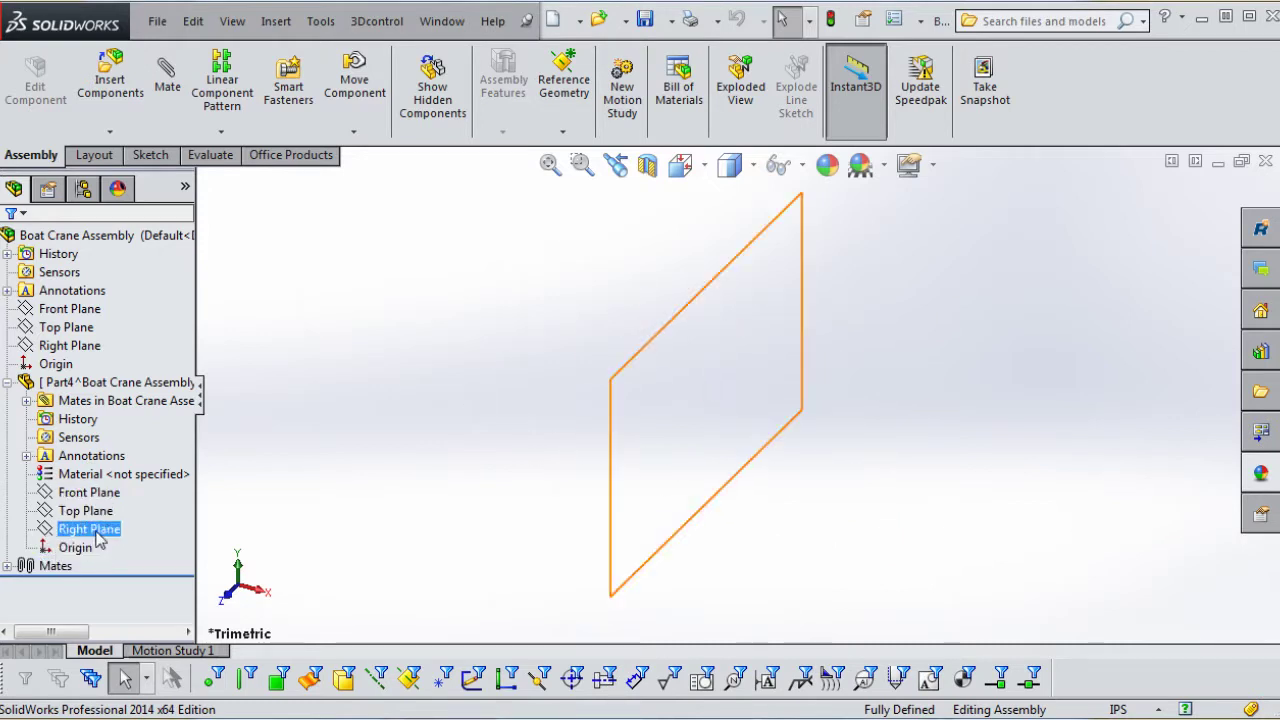
pyautogui.click(88, 548)
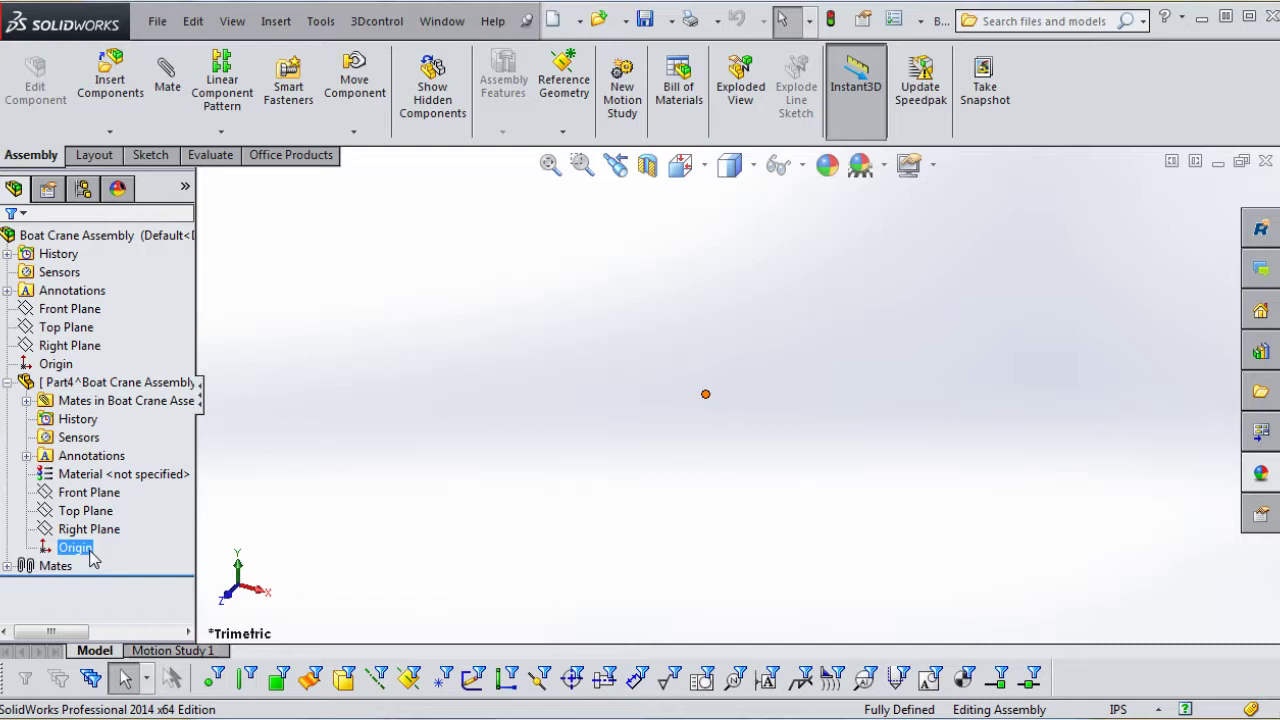
pyautogui.press('Escape')
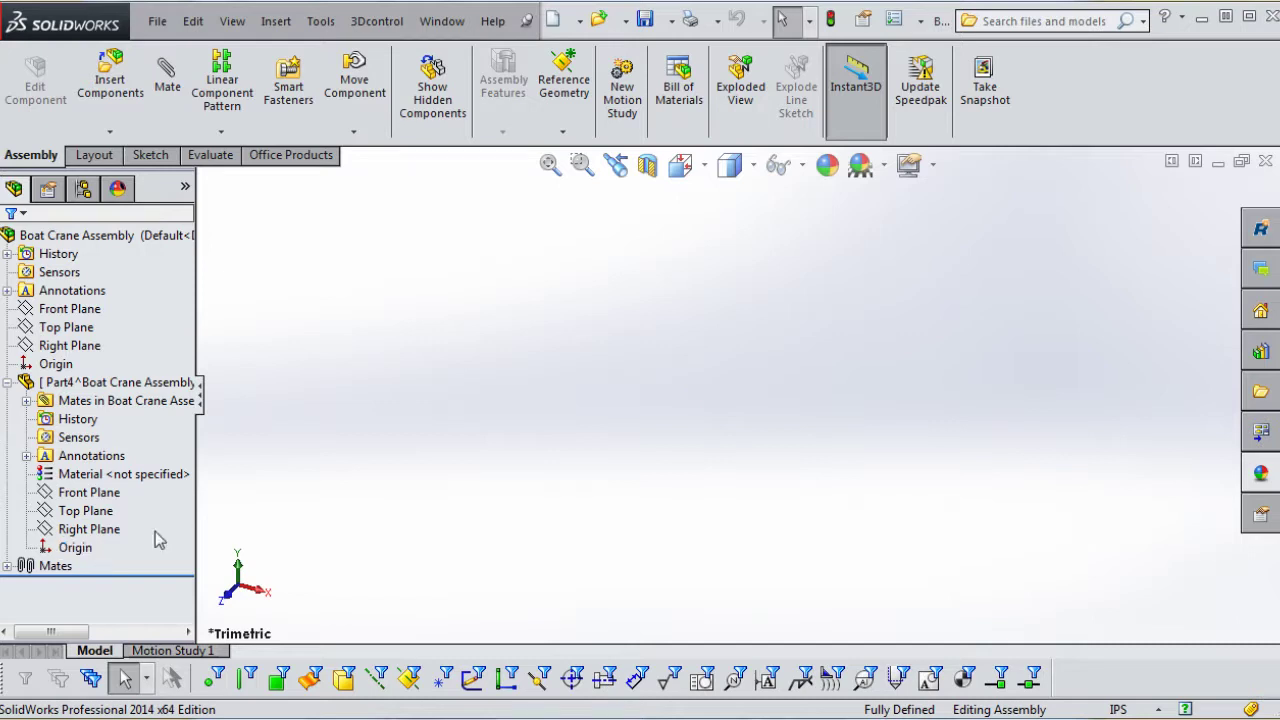
pyautogui.rightClick(81, 383)
pyautogui.click(95, 332)
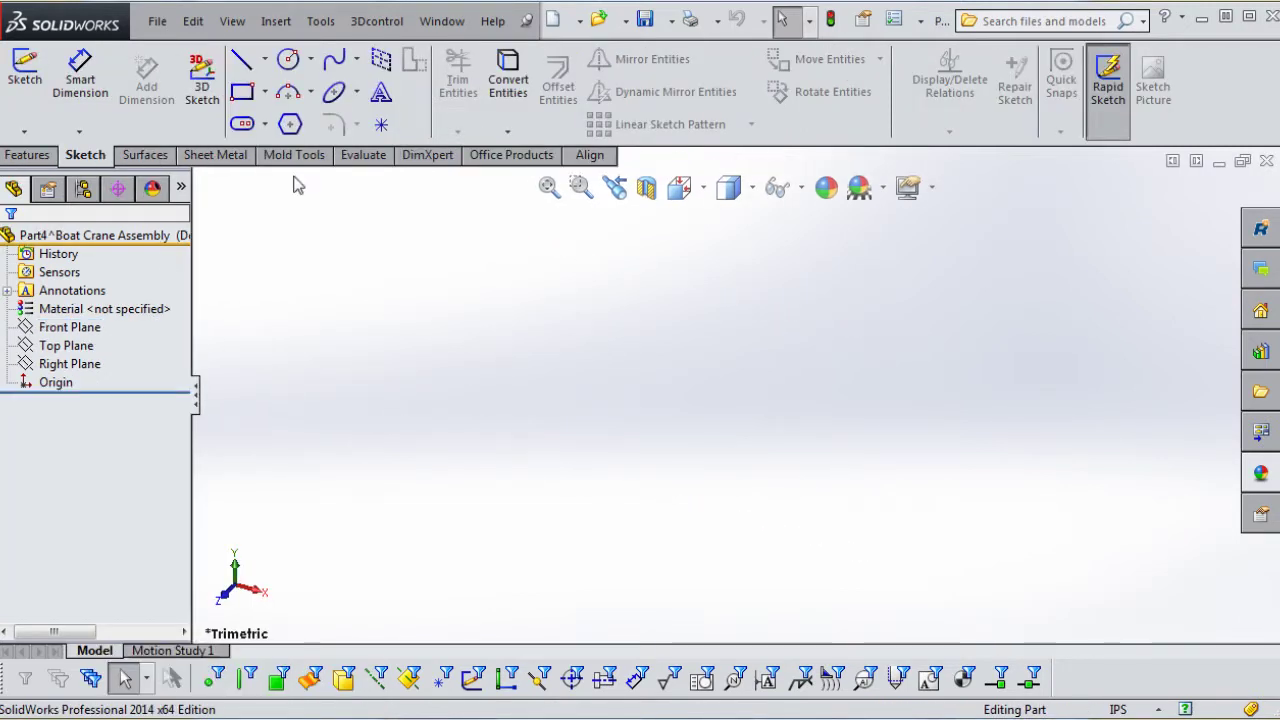
# Save the virtual part as an external file named Crane Sketch Part in the Model 5000s folder.
pyautogui.click(75, 238)
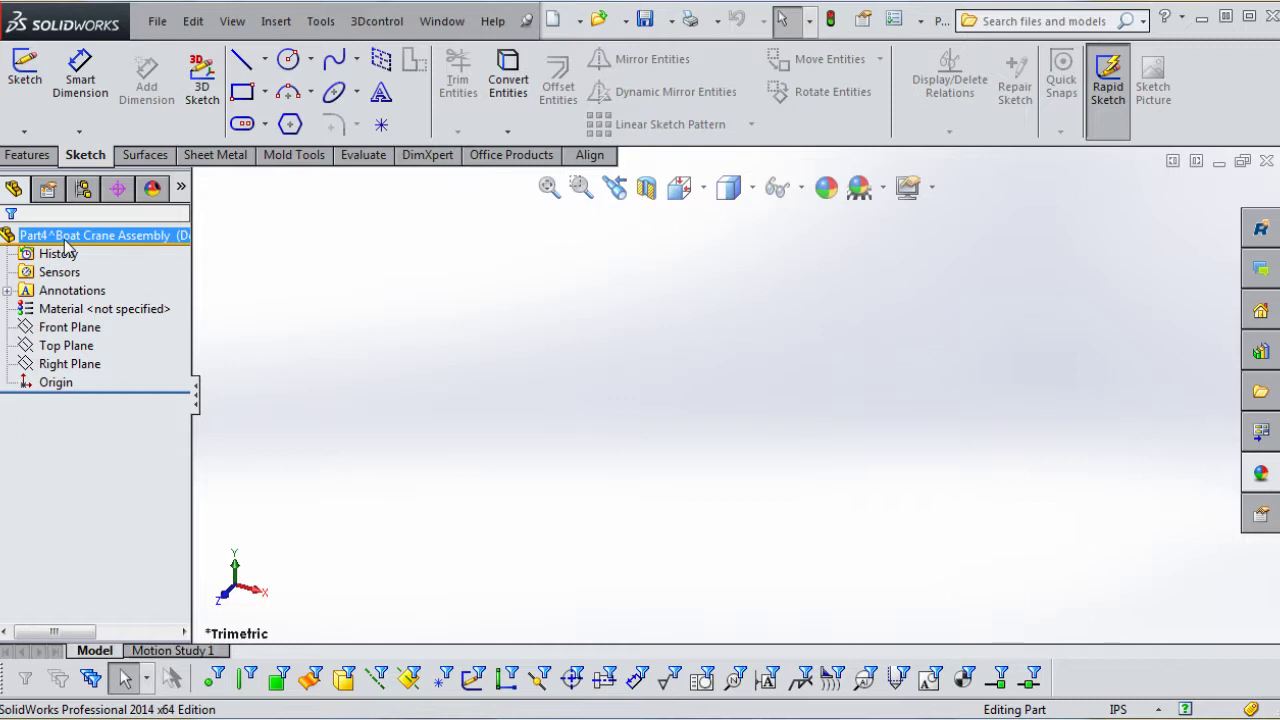
pyautogui.click(157, 20)
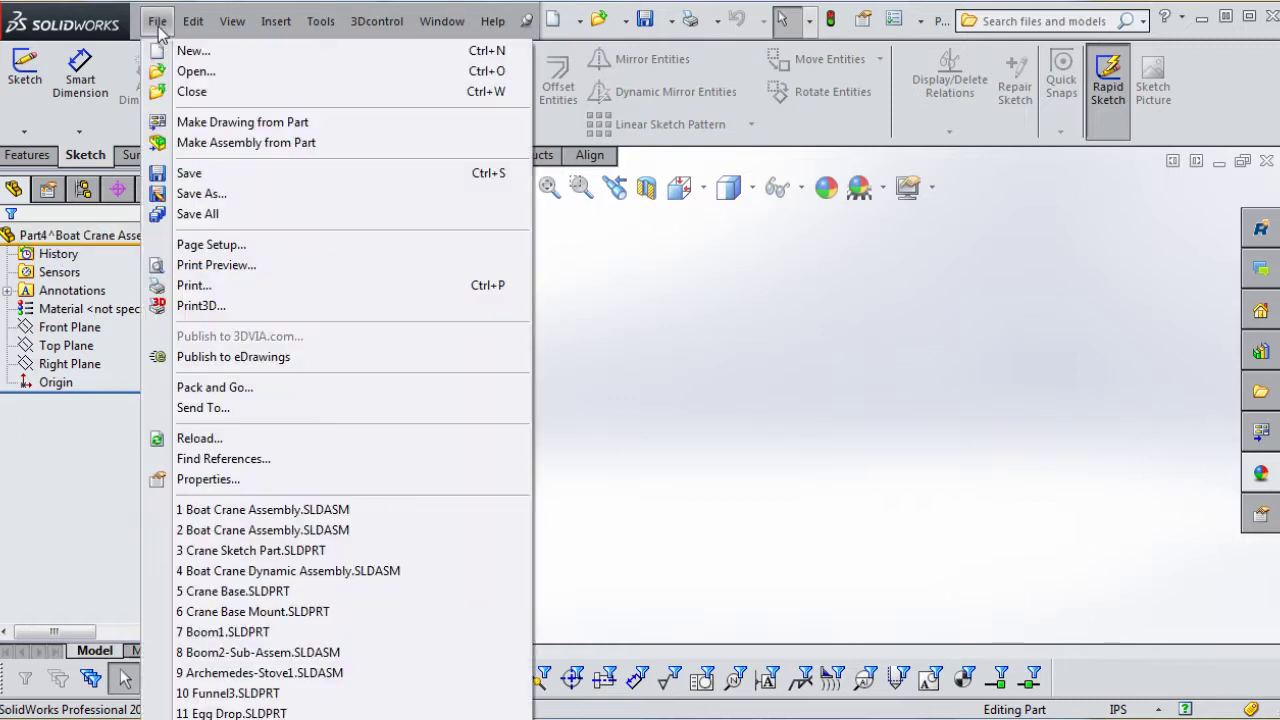
pyautogui.click(216, 195)
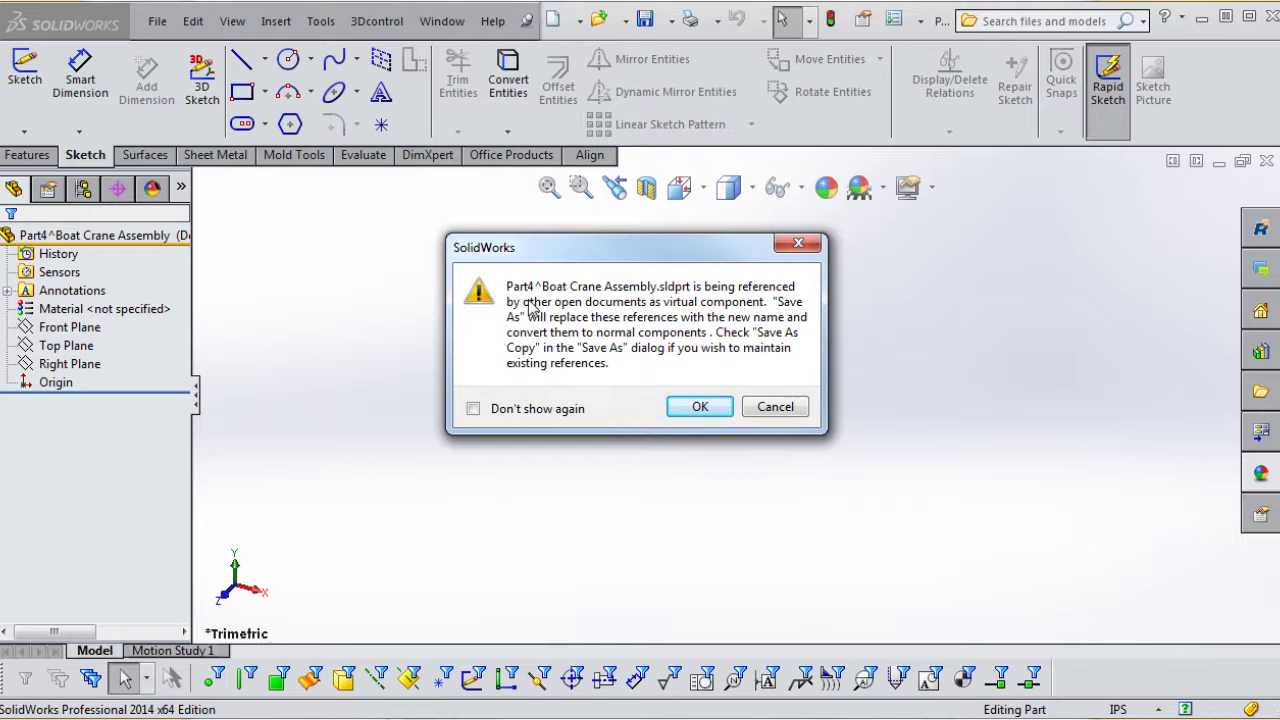
pyautogui.click(700, 406)
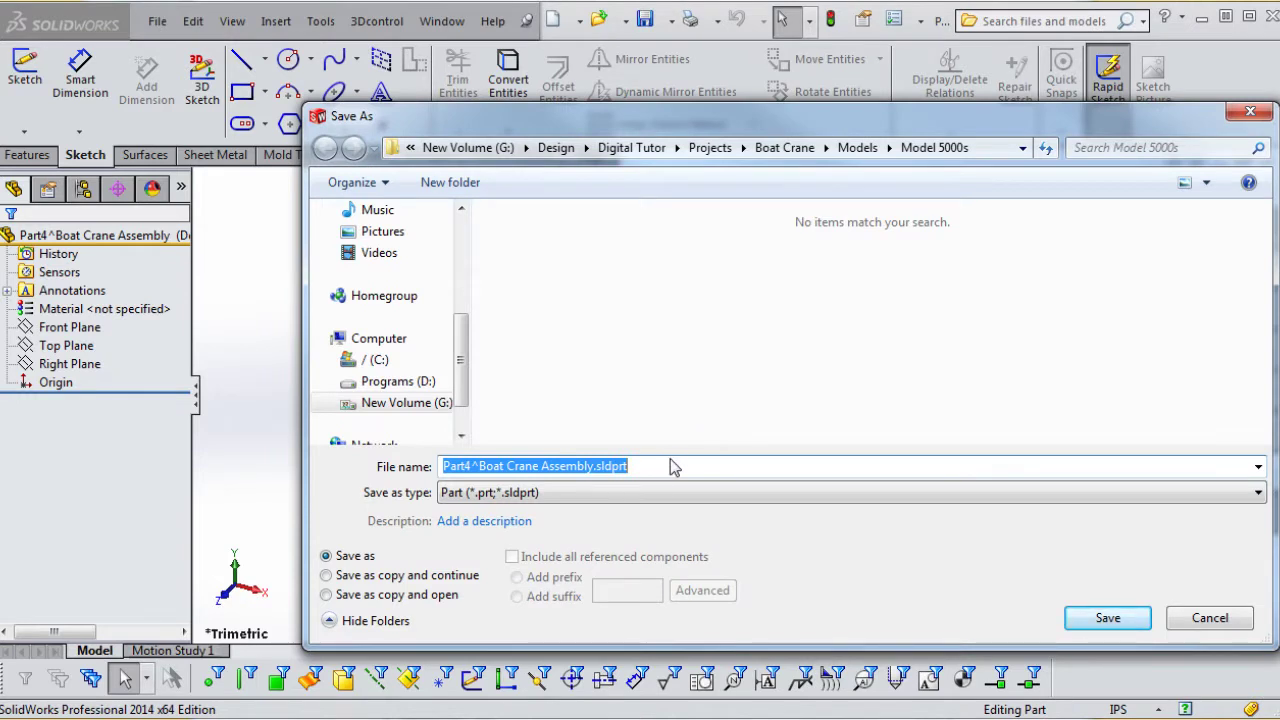
pyautogui.write('Cra')
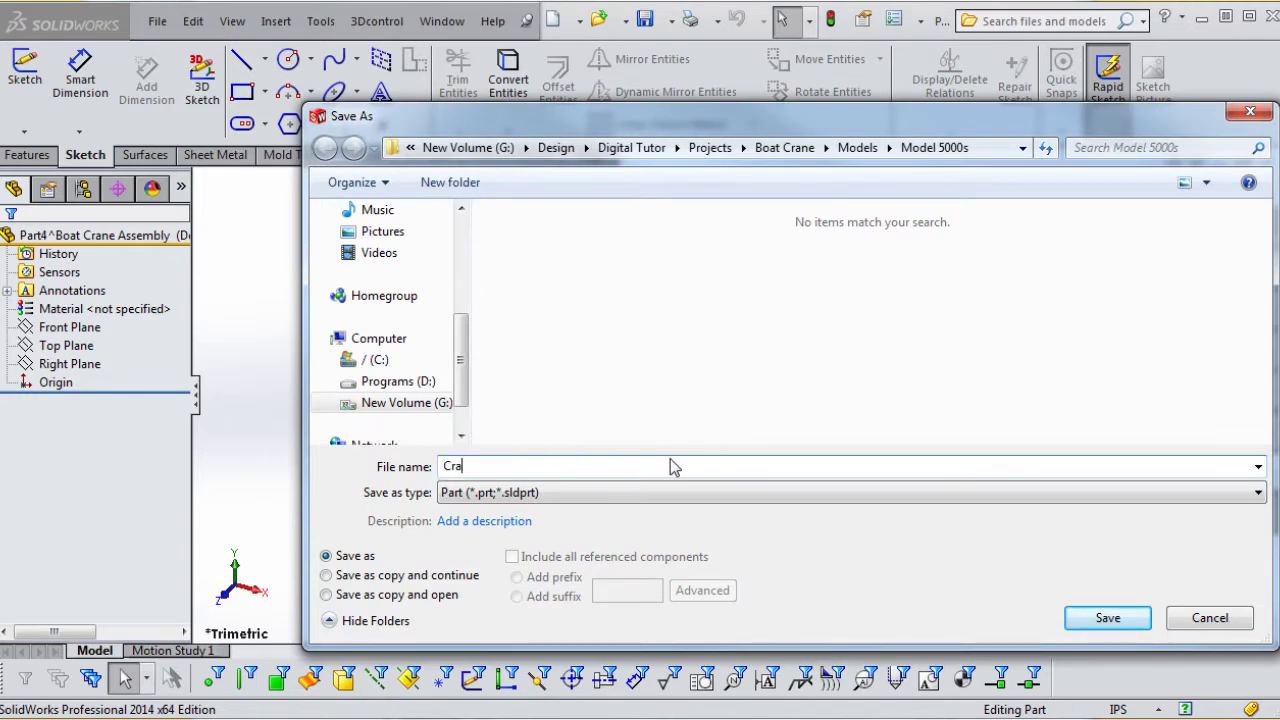
pyautogui.write('ne Sketch Part')
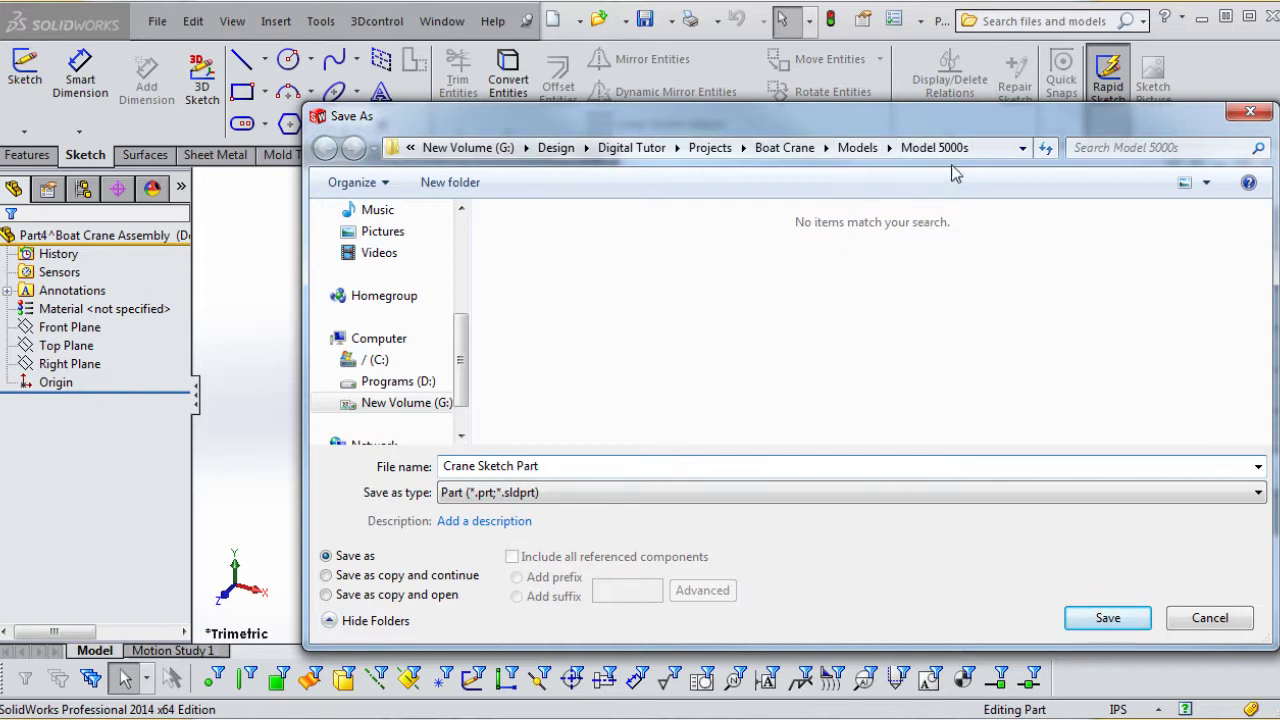
pyautogui.click(1110, 616)
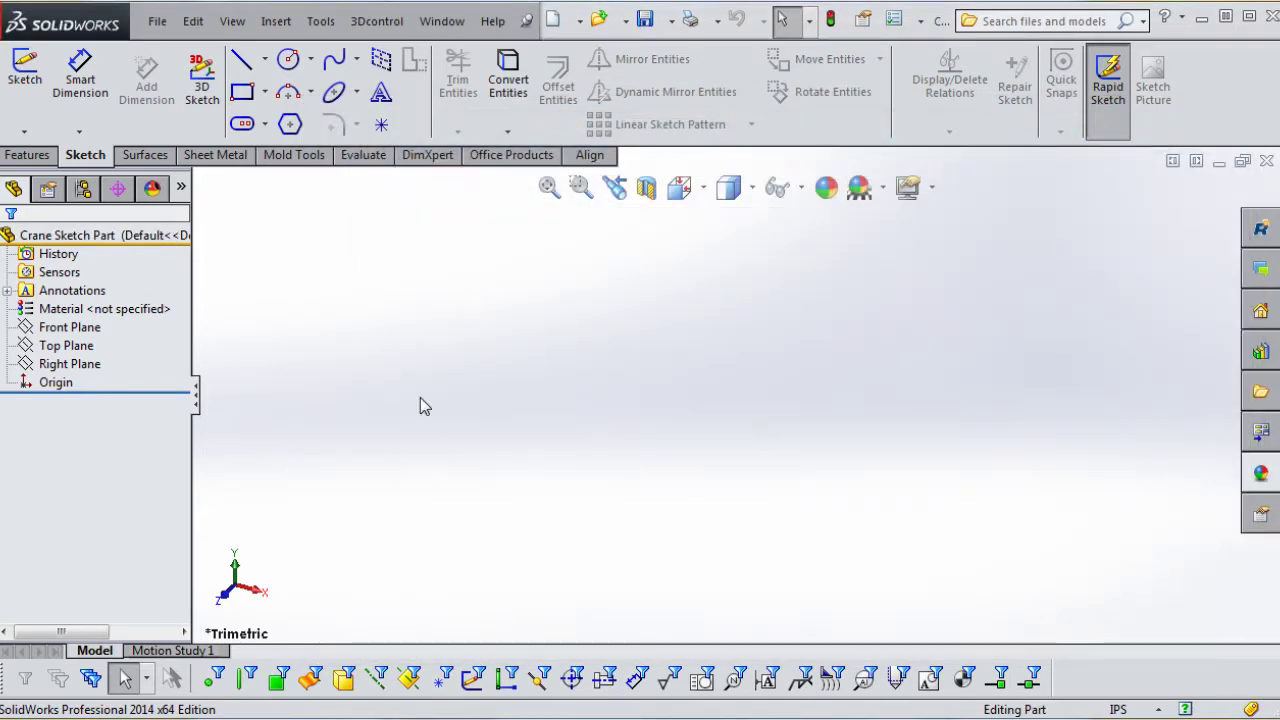
# Start a new sketch on the Front Plane of the Crane Sketch Part.
pyautogui.click(50, 330)
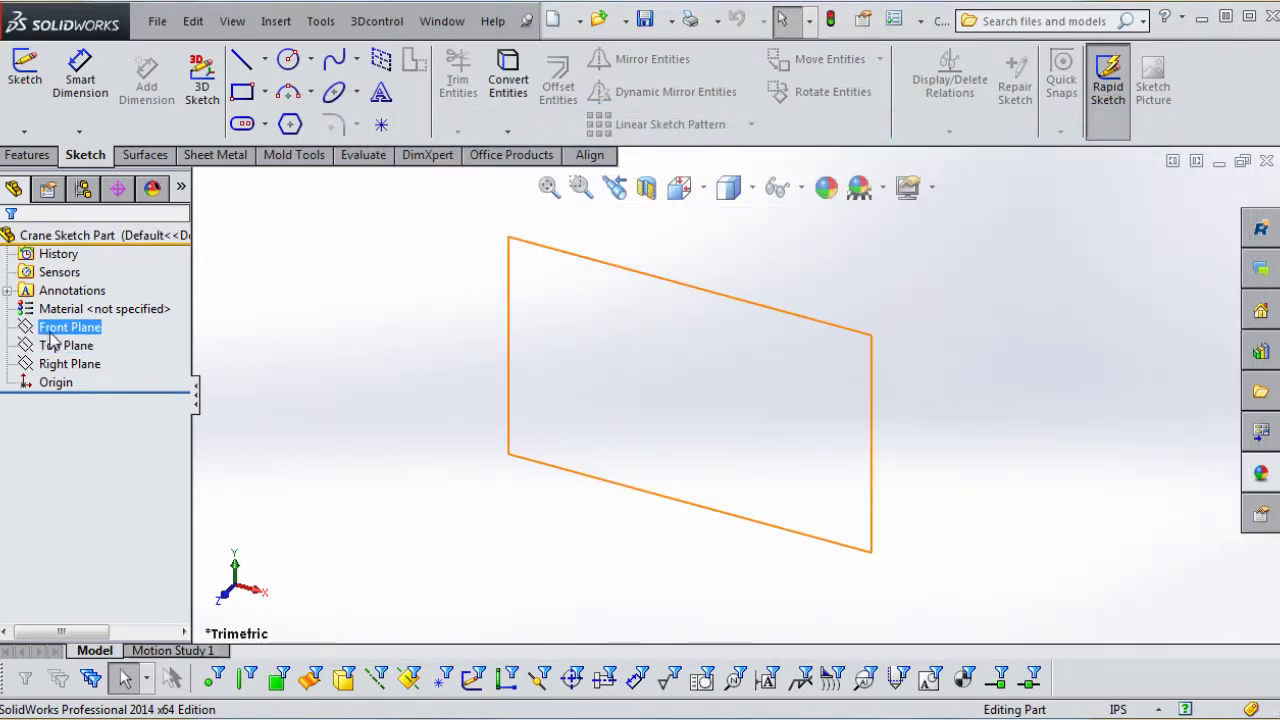
pyautogui.click(54, 338)
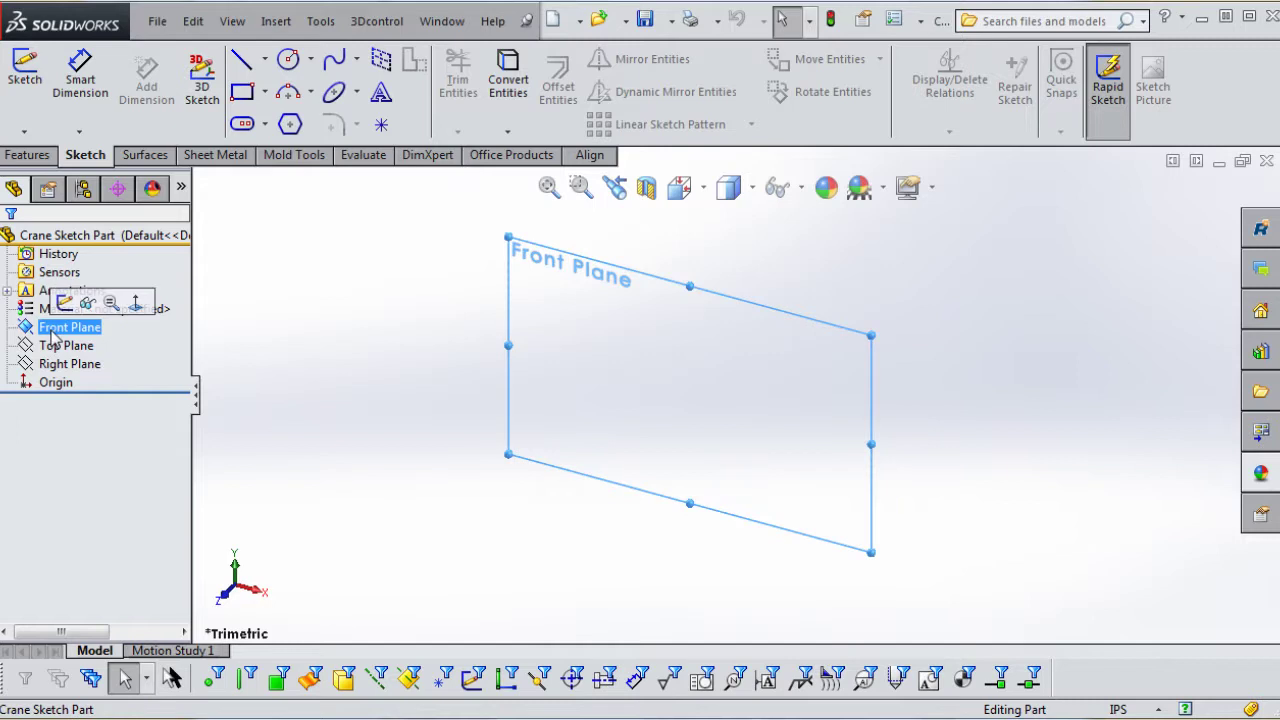
pyautogui.click(33, 80)
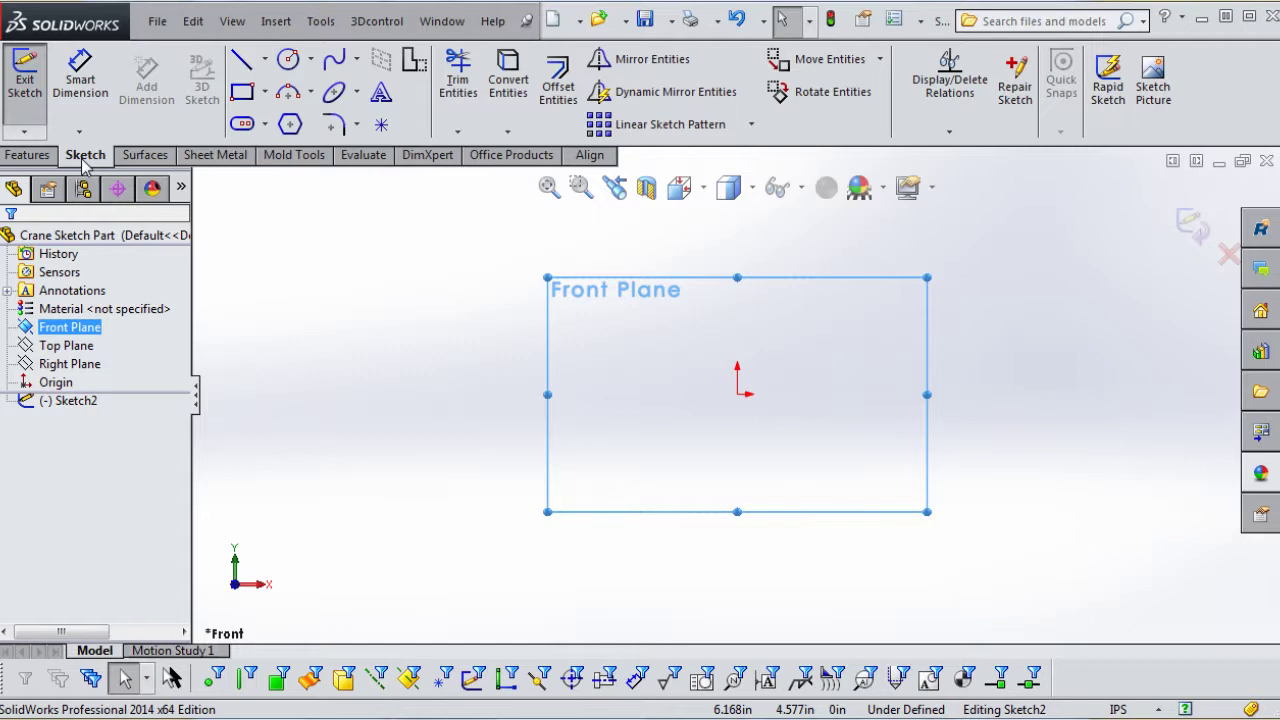
# Add the Sketch Picture command to the Sketch toolbar through customization and remove the duplicate.
pyautogui.rightClick(824, 132)
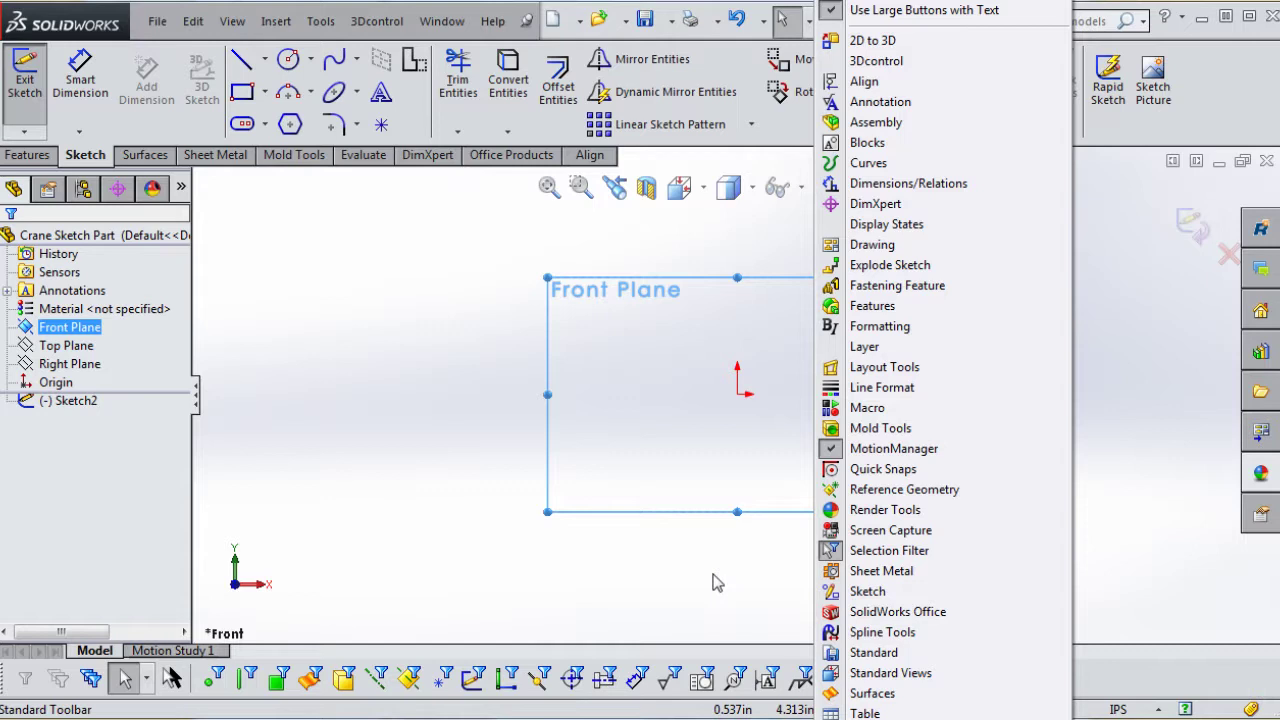
pyautogui.press('Escape')
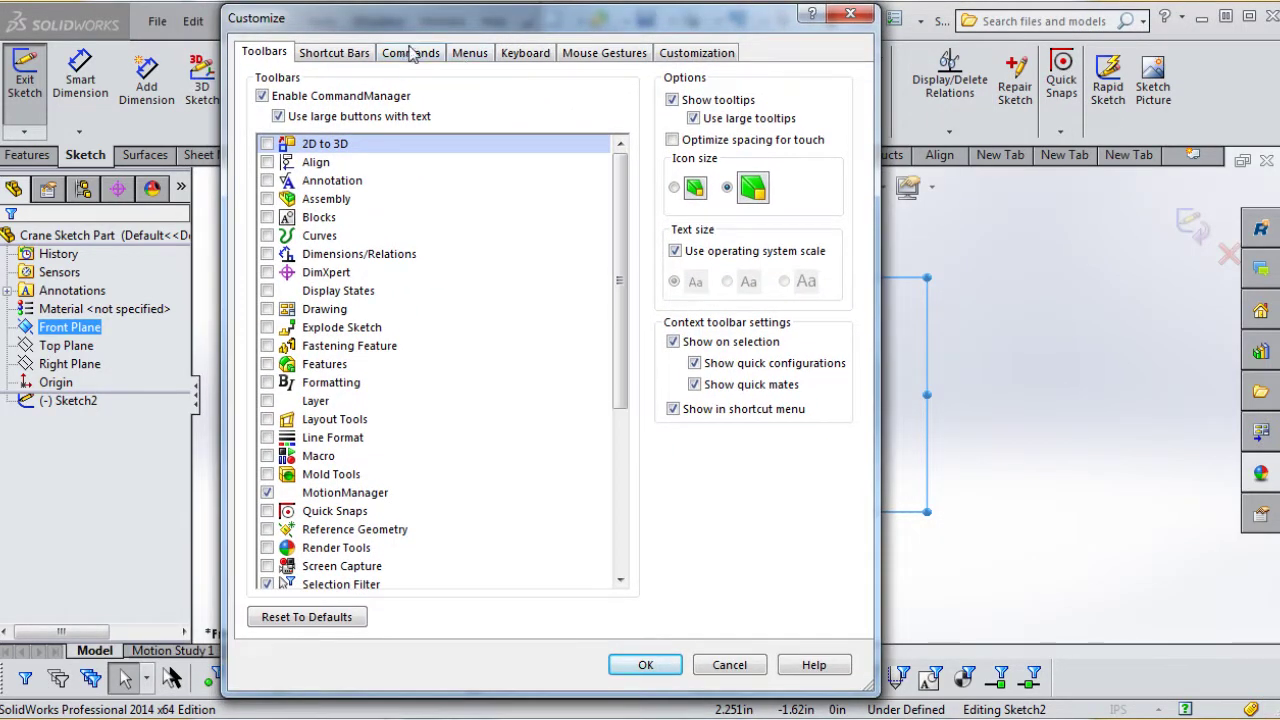
pyautogui.click(424, 58)
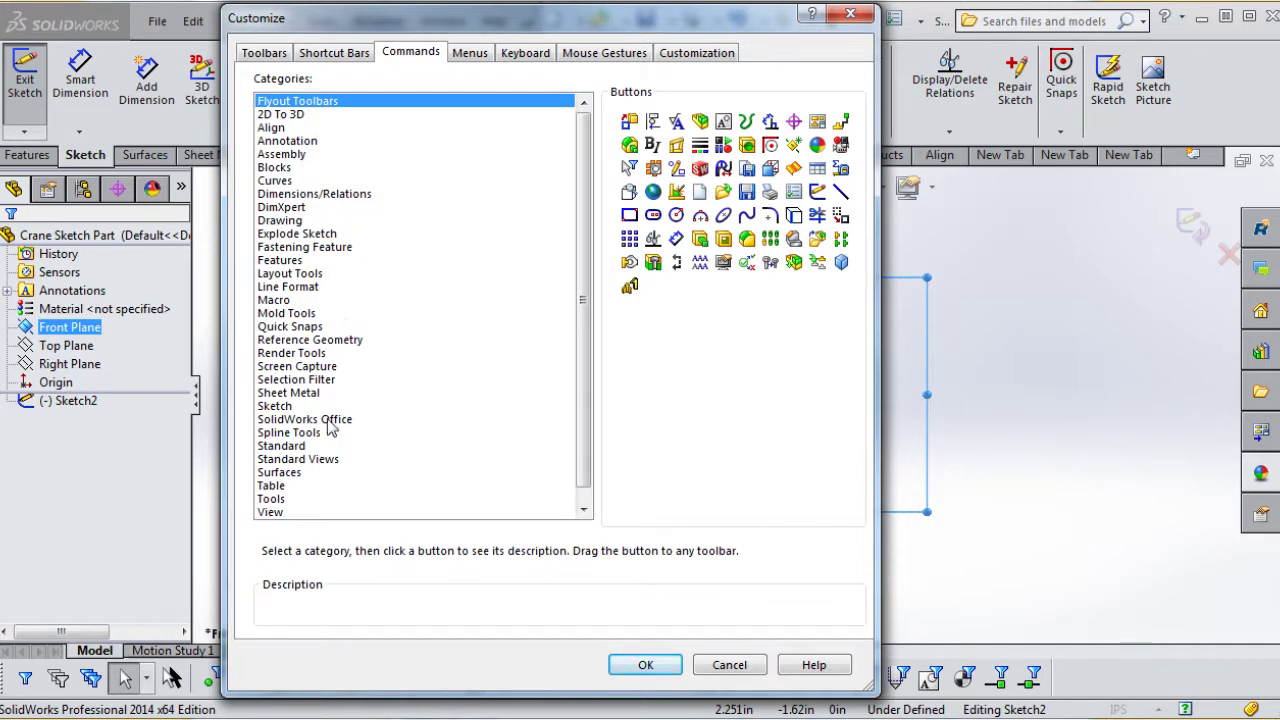
pyautogui.click(285, 408)
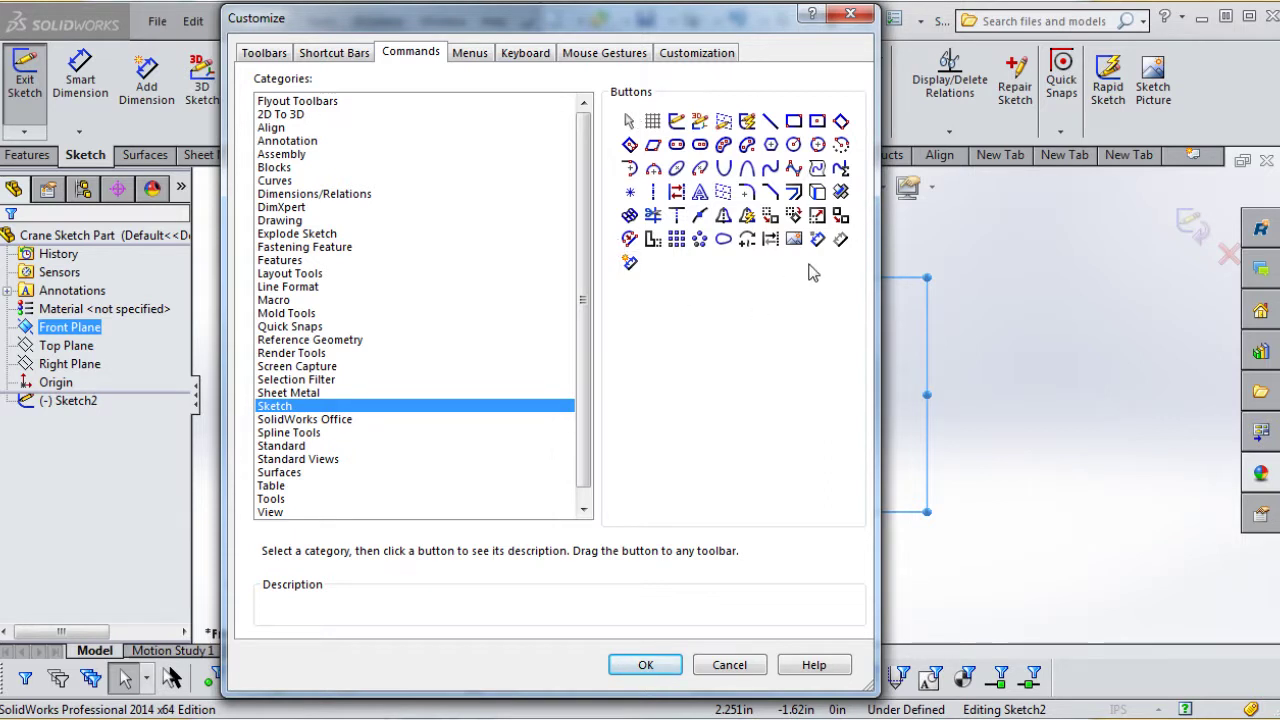
pyautogui.moveTo(668, 25); pyautogui.dragTo(530, 24)
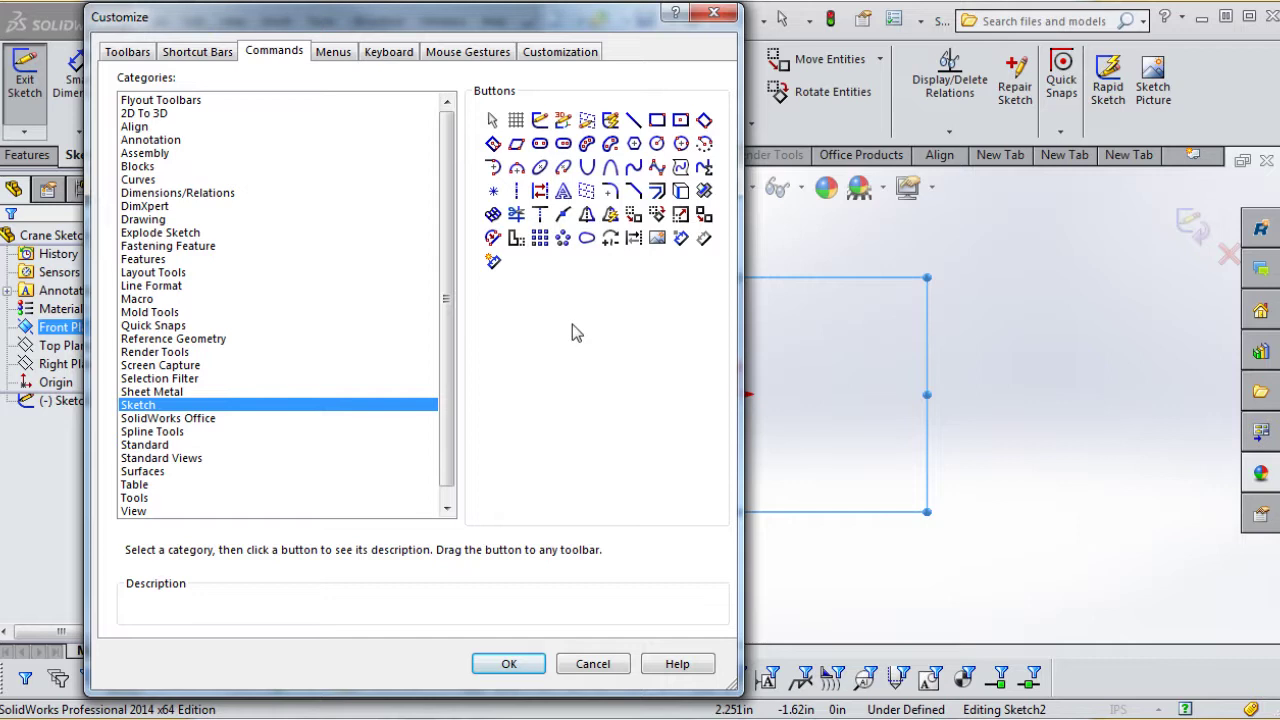
pyautogui.click(659, 242)
pyautogui.moveTo(661, 244)
pyautogui.mouseDown()
pyautogui.moveTo(940, 236)
pyautogui.moveTo(1210, 112)
pyautogui.mouseUp()
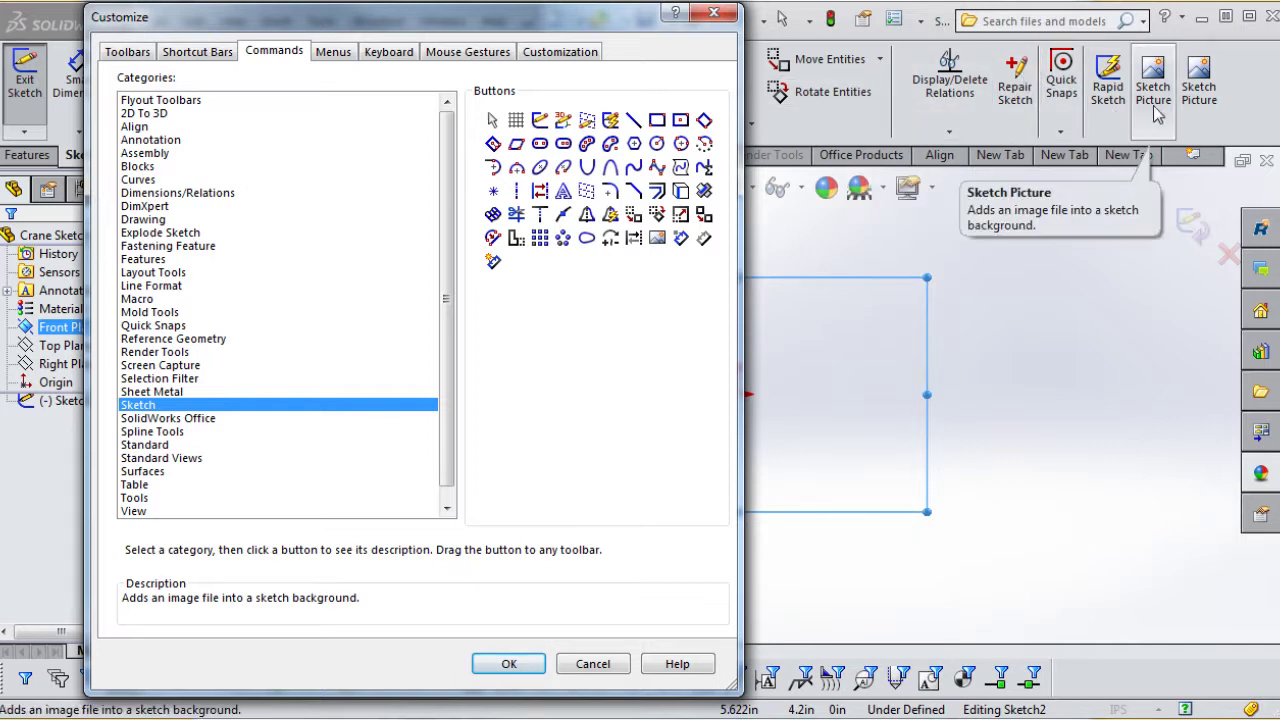
pyautogui.moveTo(1160, 95)
pyautogui.mouseDown()
pyautogui.moveTo(1080, 285)
pyautogui.moveTo(1040, 270)
pyautogui.moveTo(1037, 250)
pyautogui.moveTo(1041, 273)
pyautogui.mouseUp()
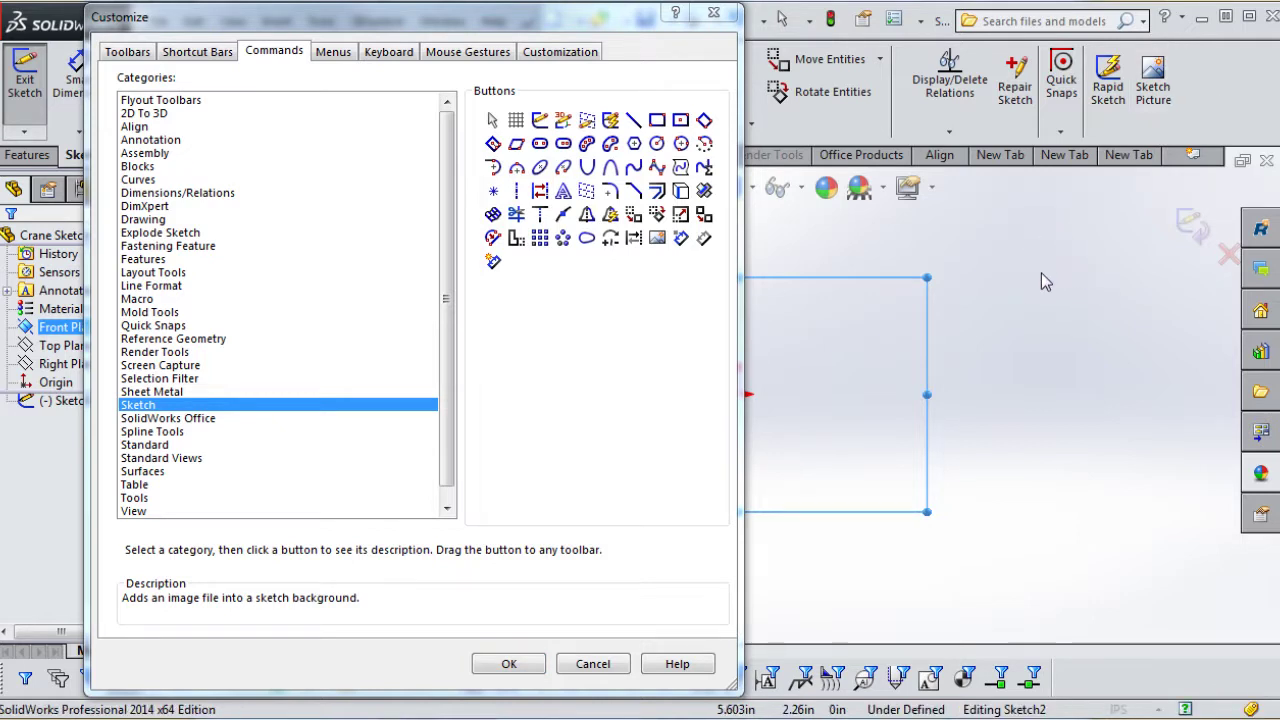
pyautogui.press('Return')
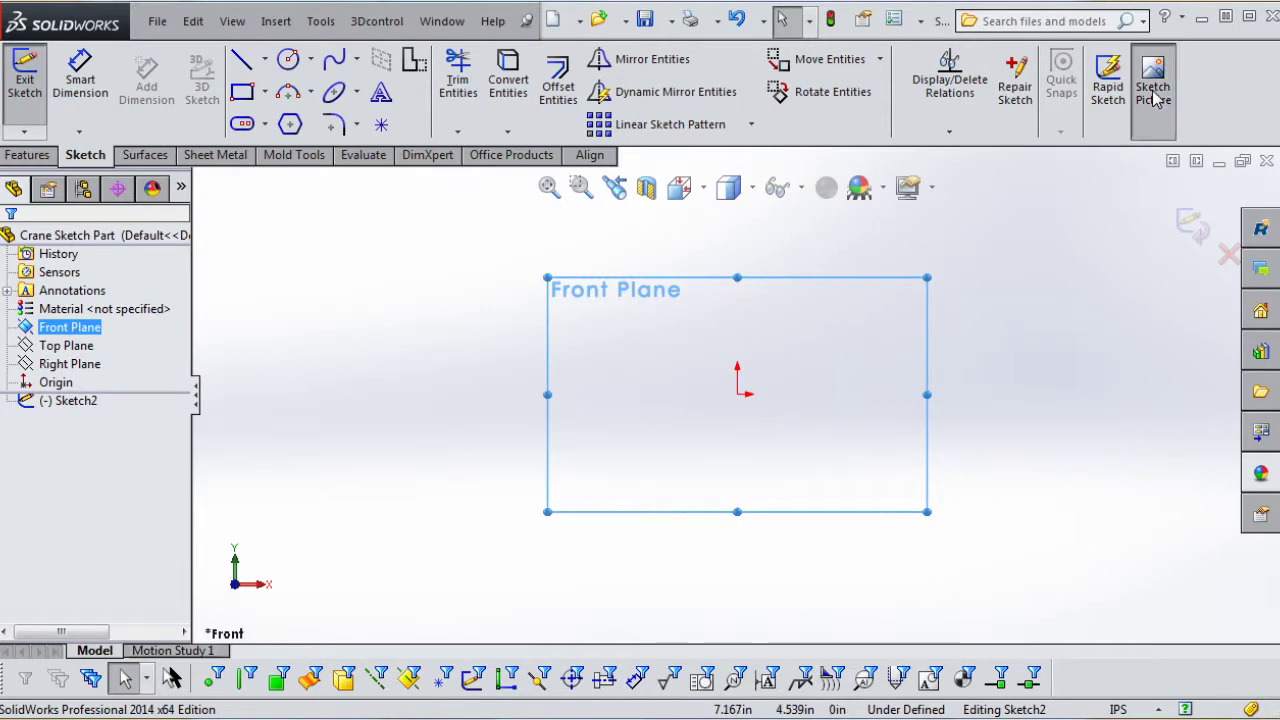
# Insert the picture 140521-Sketch-Picture-Crane-5000s.jpg from the Model 5000s folder into the sketch.
pyautogui.click(1153, 95)
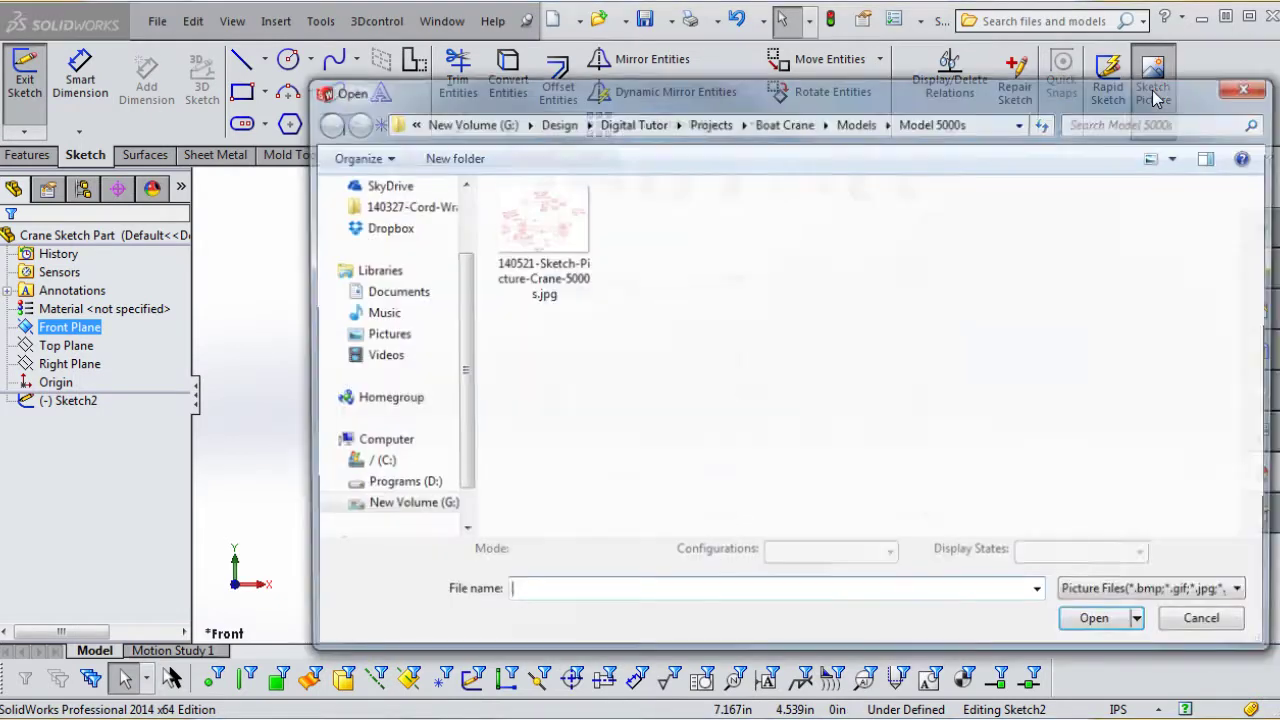
pyautogui.click(567, 237)
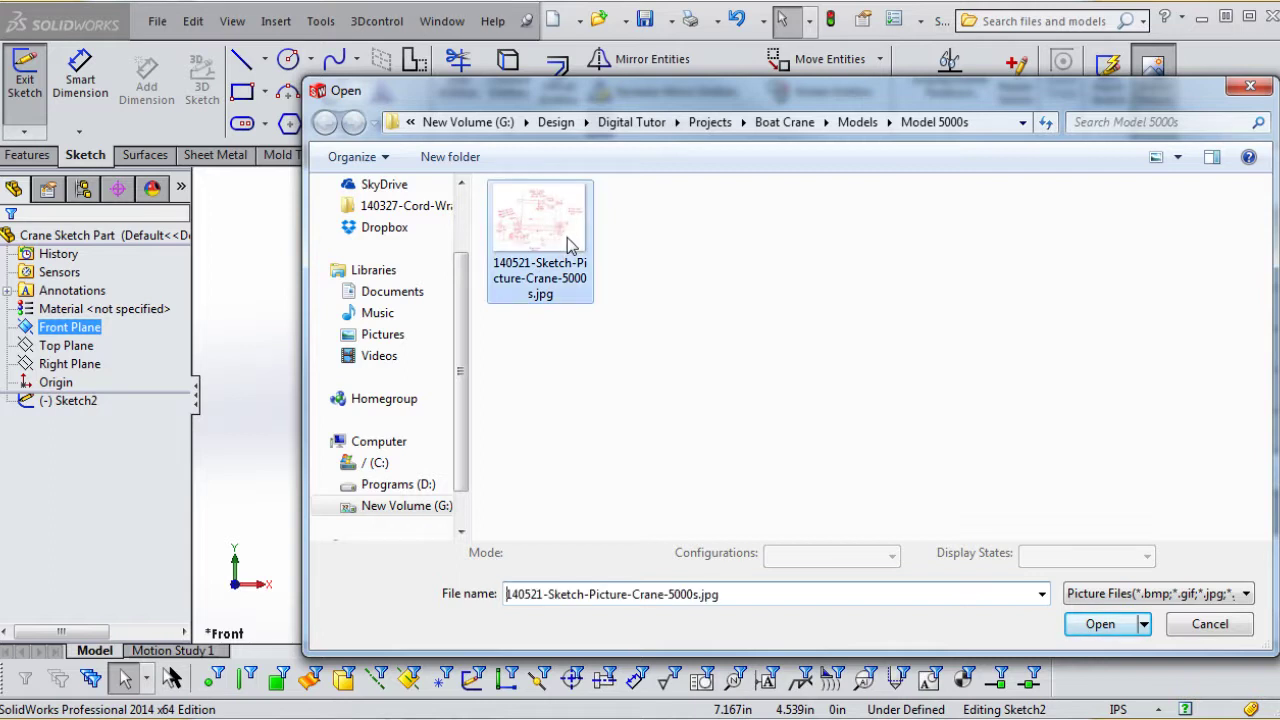
pyautogui.click(1100, 624)
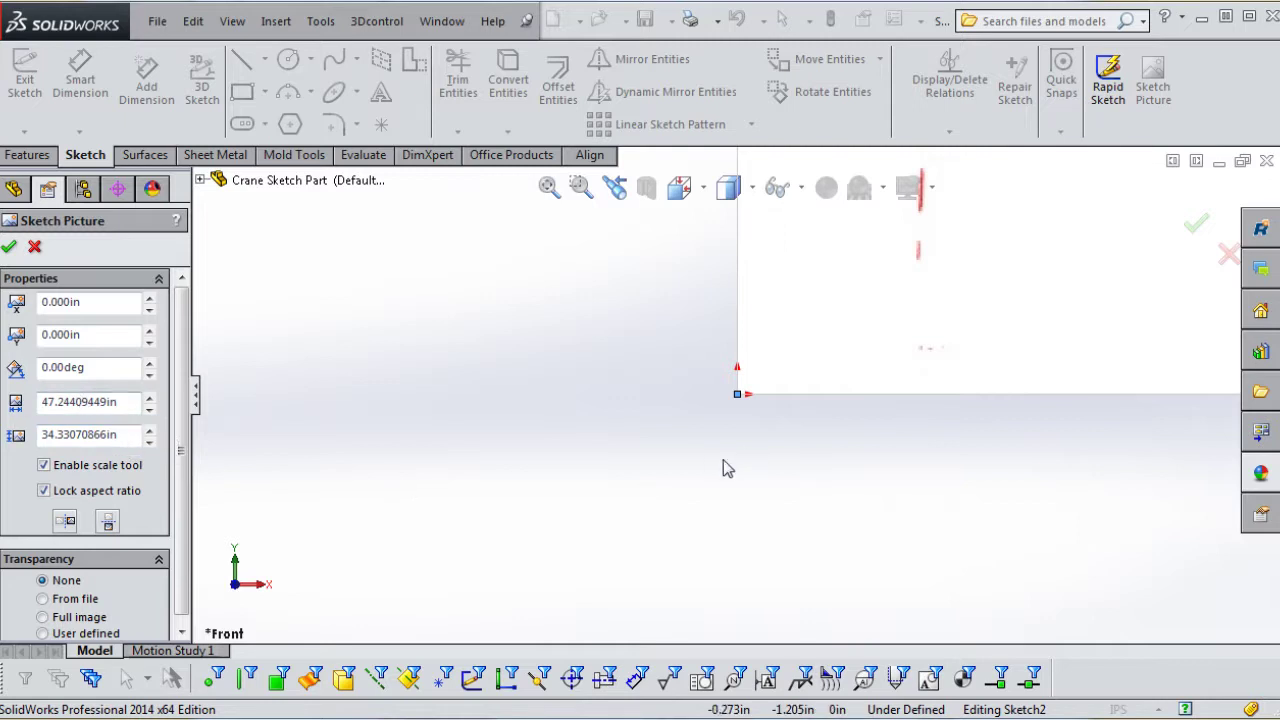
# Move the sketch picture to about X -3.49 in, Y -5.08 in, putting the section centerline's intersection with the base line on the origin.
pyautogui.scroll(3, 860, 502)
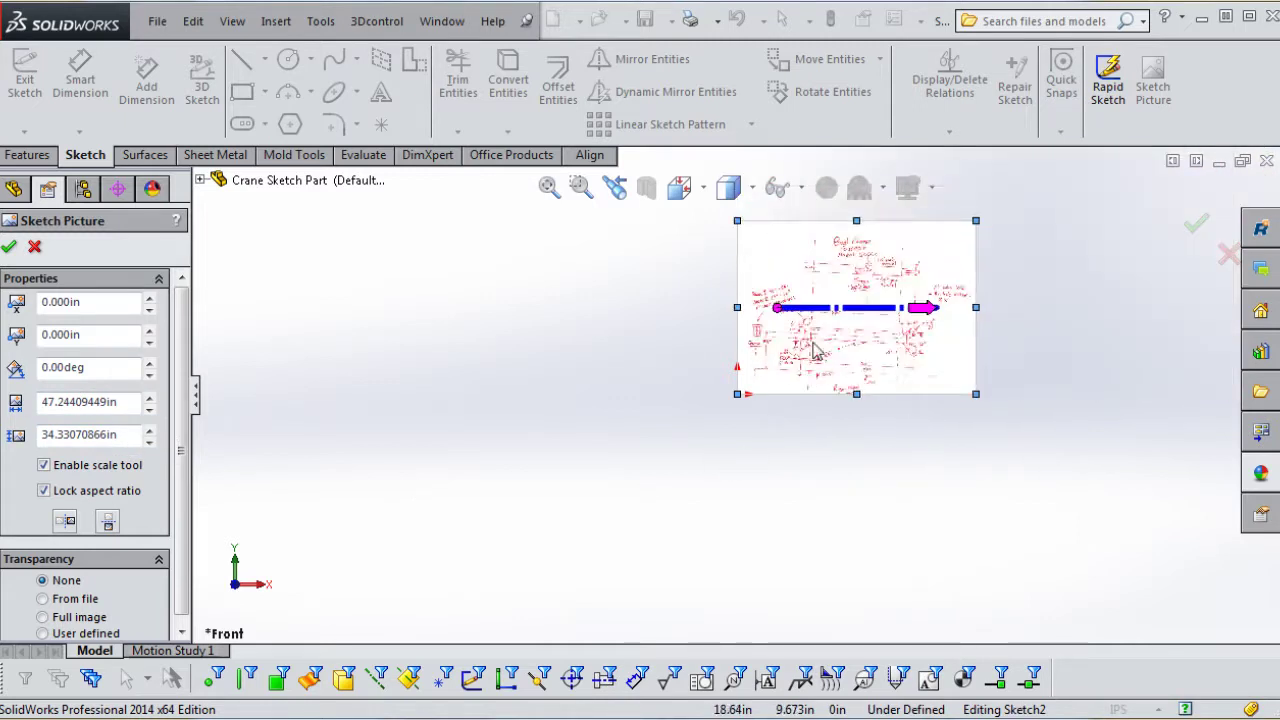
pyautogui.scroll(-3, 813, 326)
pyautogui.moveTo(780, 358)
pyautogui.mouseDown()
pyautogui.moveTo(689, 419)
pyautogui.moveTo(735, 410)
pyautogui.moveTo(745, 422)
pyautogui.moveTo(720, 455)
pyautogui.mouseUp()
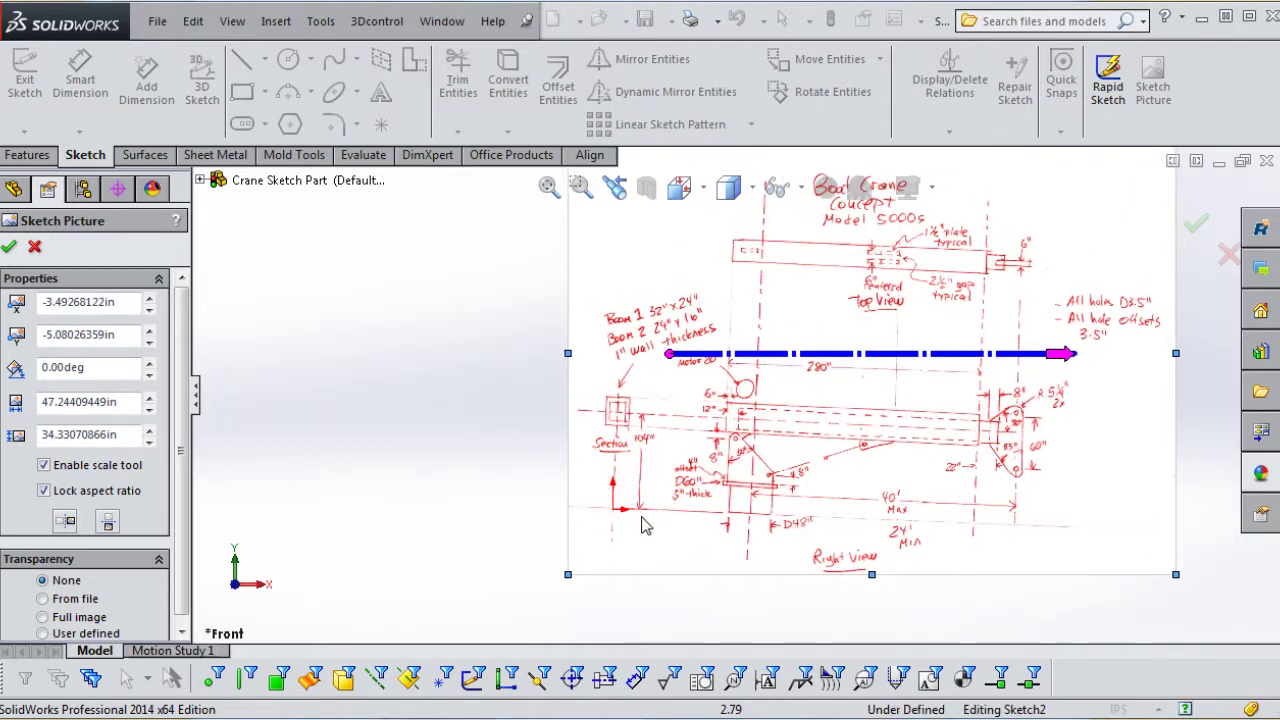
pyautogui.scroll(-4, 645, 505)
pyautogui.scroll(2, 670, 484)
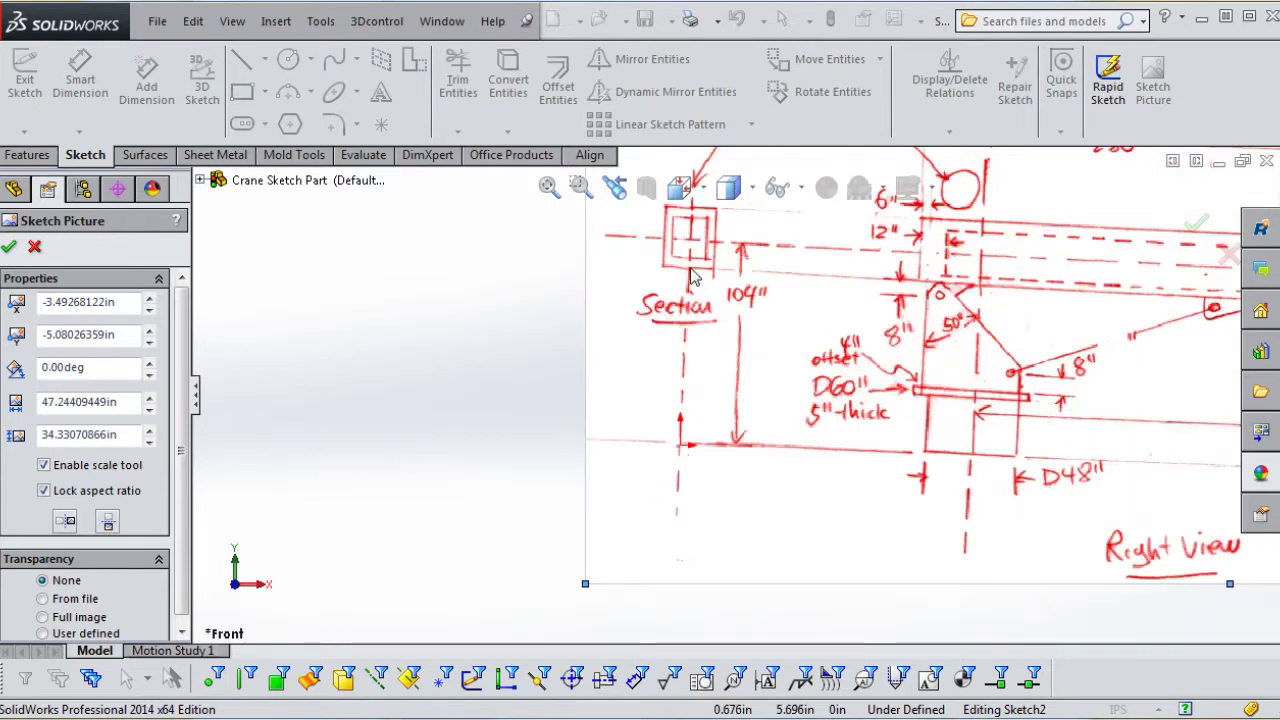
pyautogui.scroll(3, 760, 517)
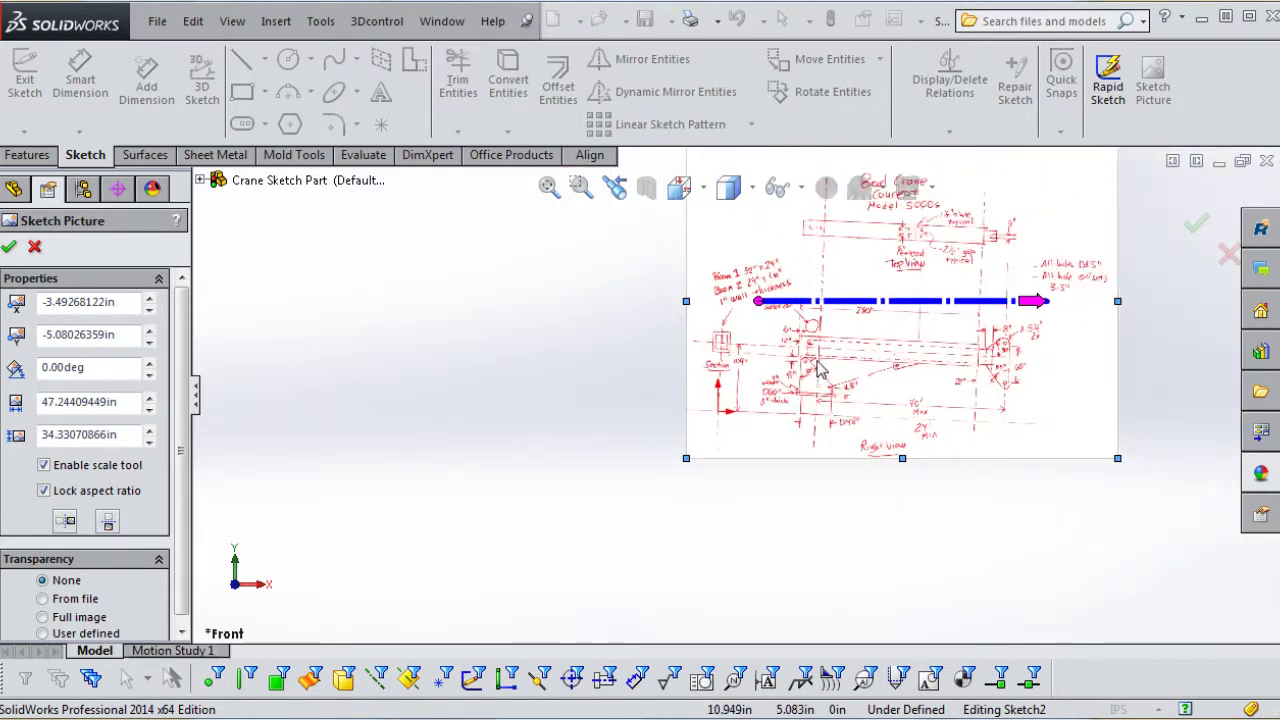
# Span the picture's scale line along the boom's top edge in the Right View and try to set its length to 280 in.
pyautogui.scroll(-2, 700, 295)
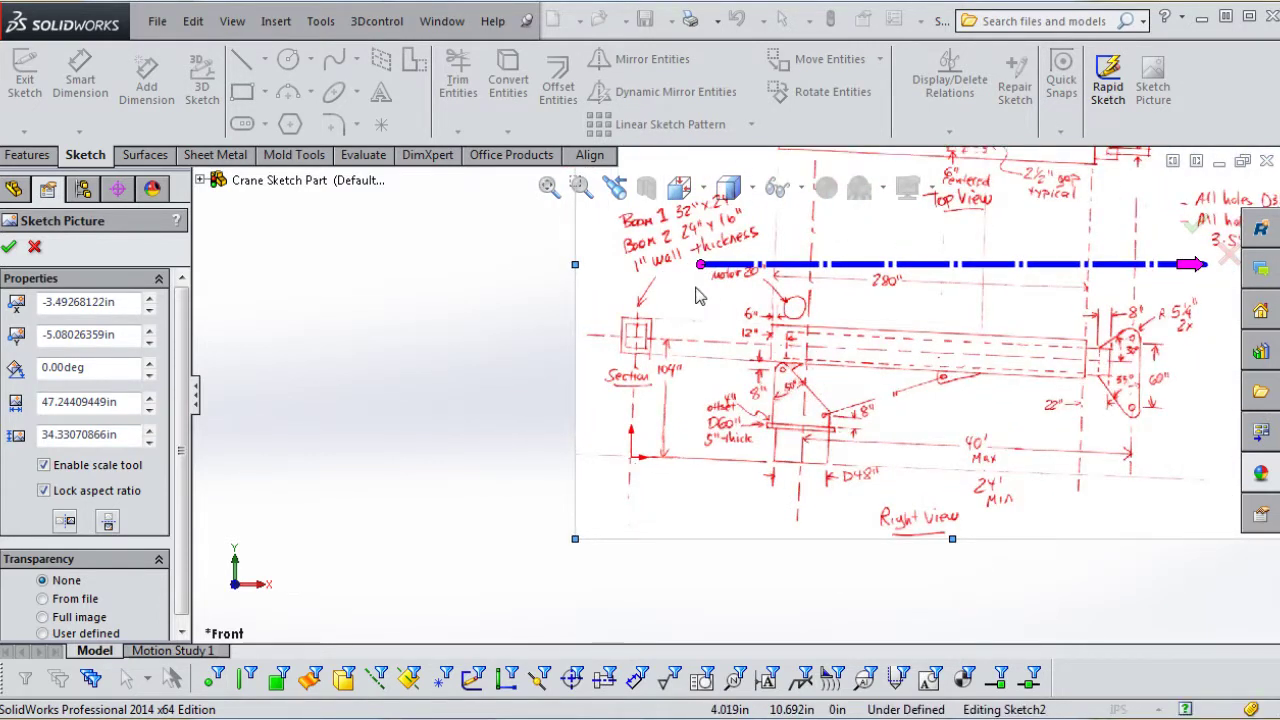
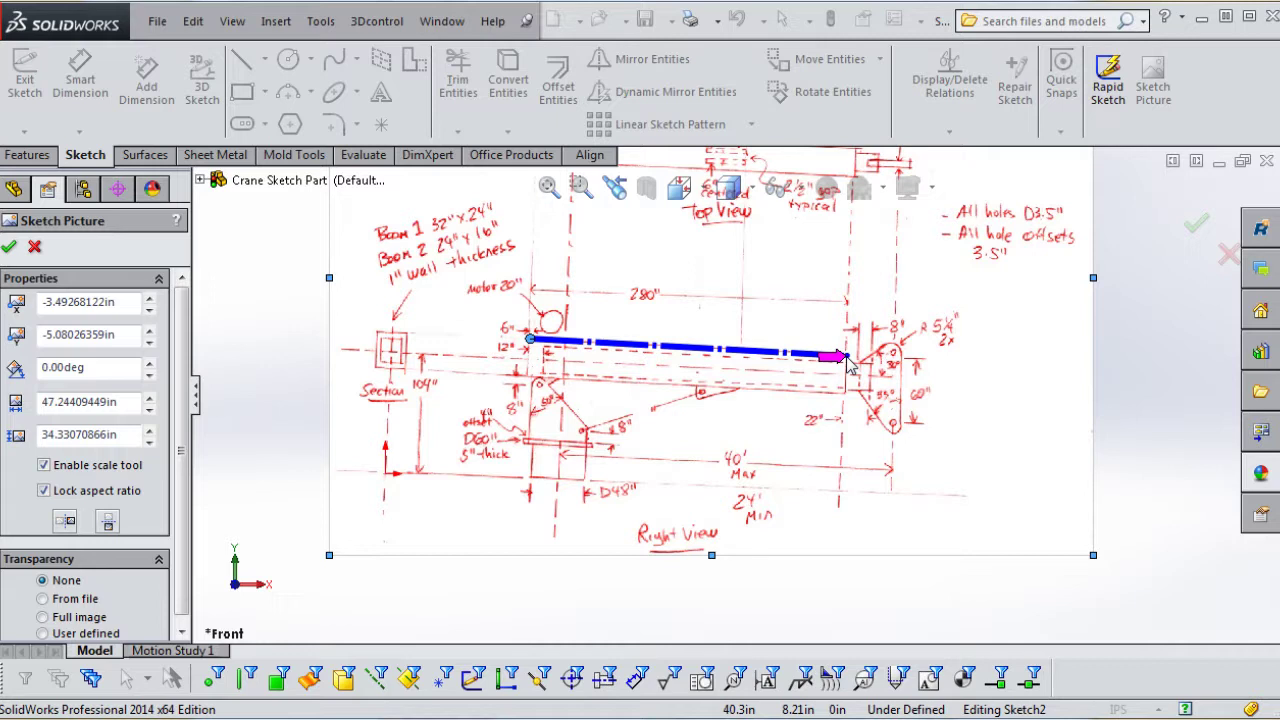
pyautogui.click(848, 365)
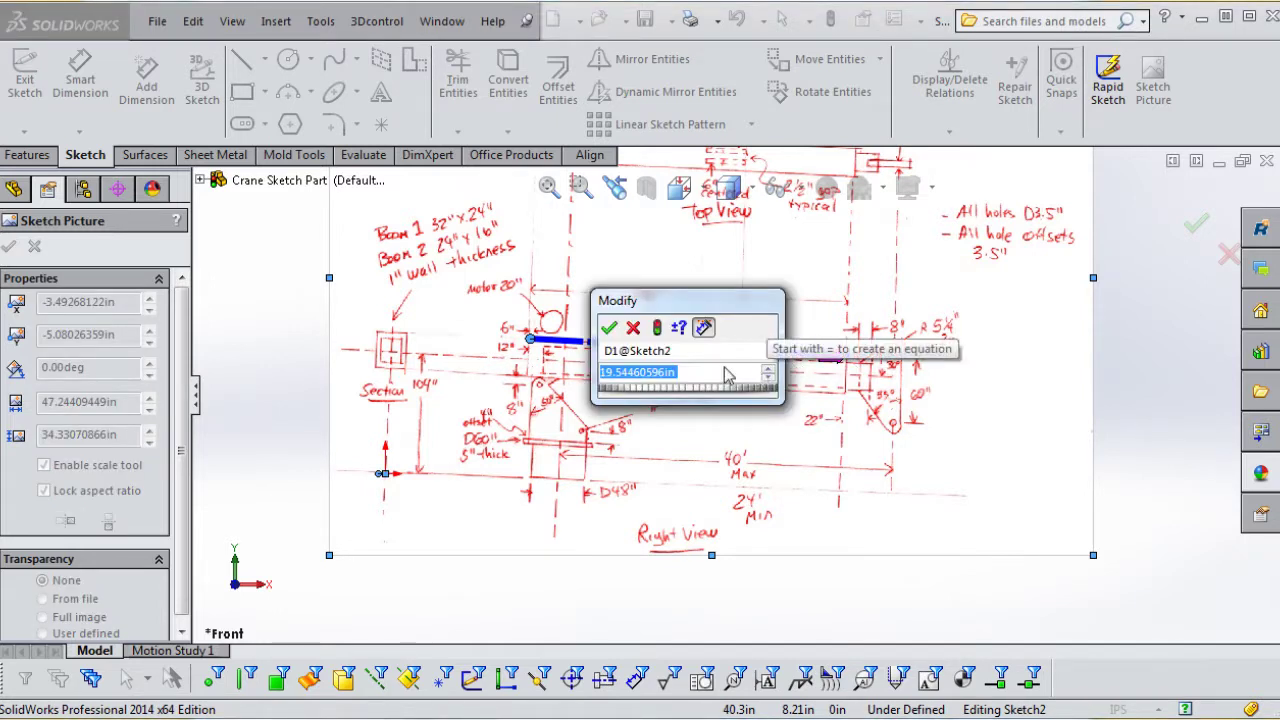
pyautogui.write('280')
pyautogui.click(608, 327)
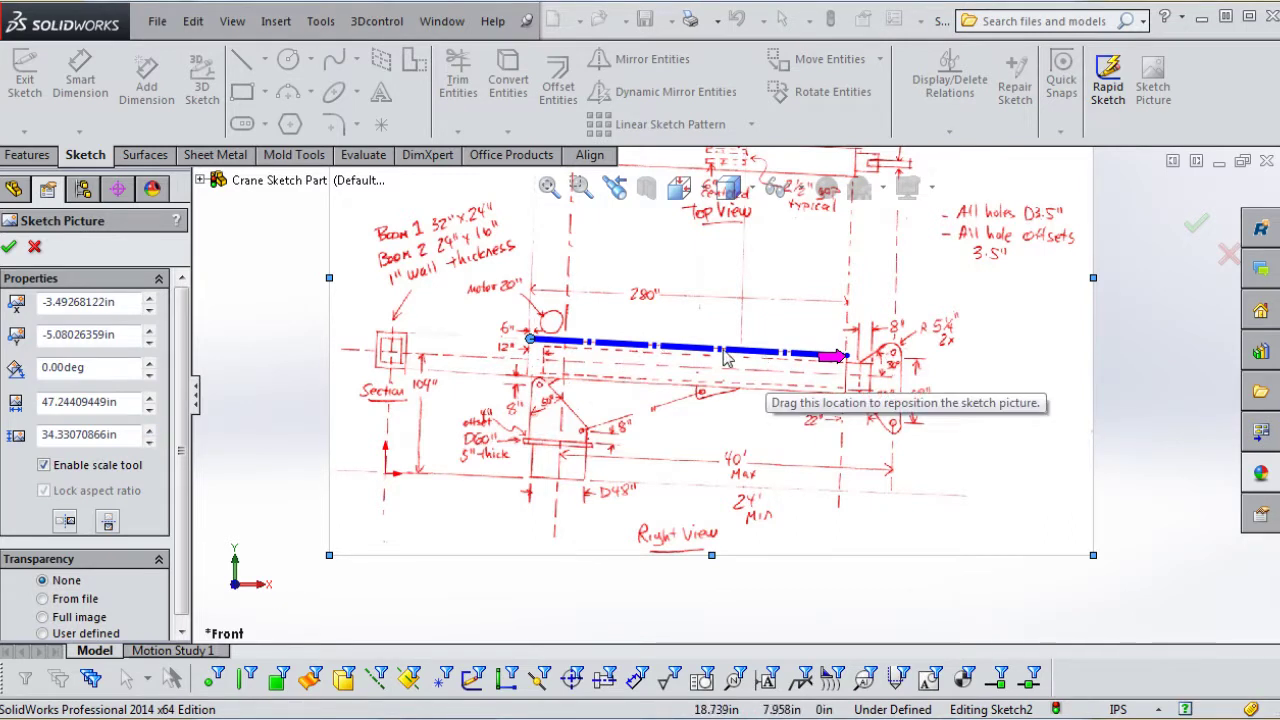
# Rotate the sketch picture to 3.00 degrees so the boom runs horizontally.
pyautogui.click(149, 365)
pyautogui.click(149, 367)
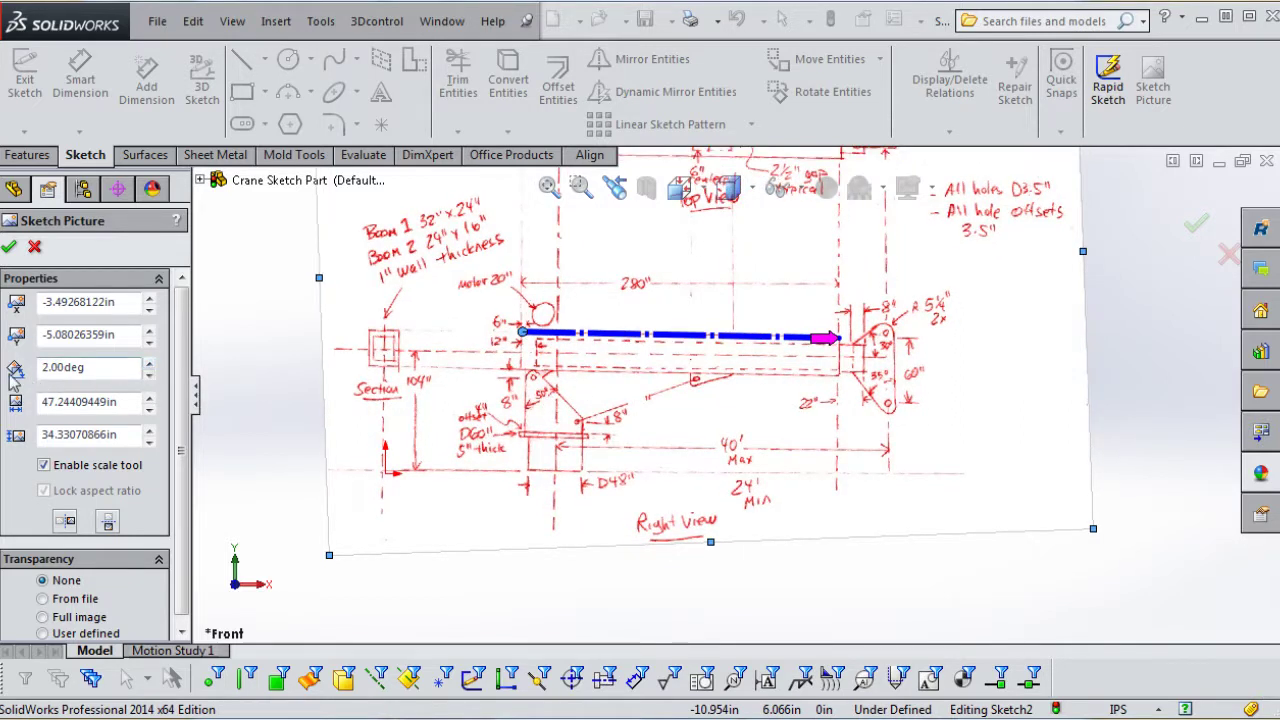
pyautogui.click(149, 367)
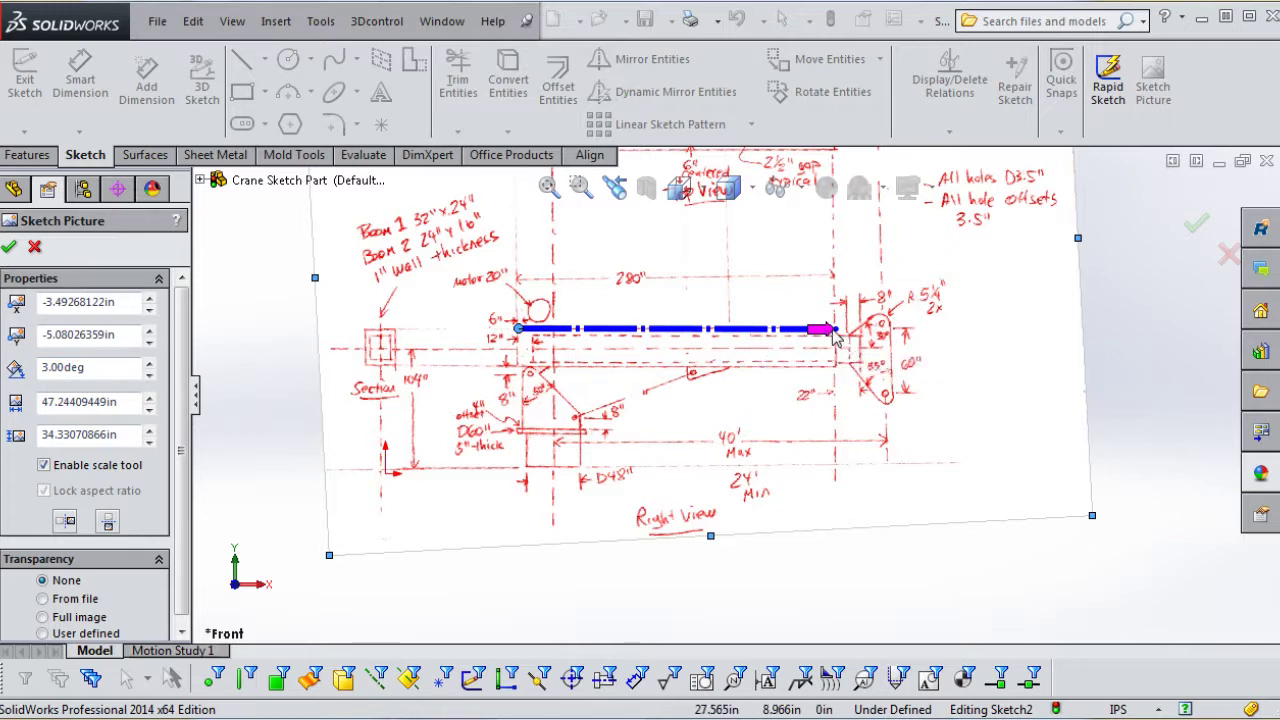
pyautogui.moveTo(833, 342)
pyautogui.mouseDown()
pyautogui.moveTo(808, 278)
pyautogui.moveTo(836, 288)
pyautogui.moveTo(841, 337)
pyautogui.moveTo(840, 290)
pyautogui.moveTo(832, 337)
pyautogui.moveTo(843, 288)
pyautogui.moveTo(839, 338)
pyautogui.mouseUp()
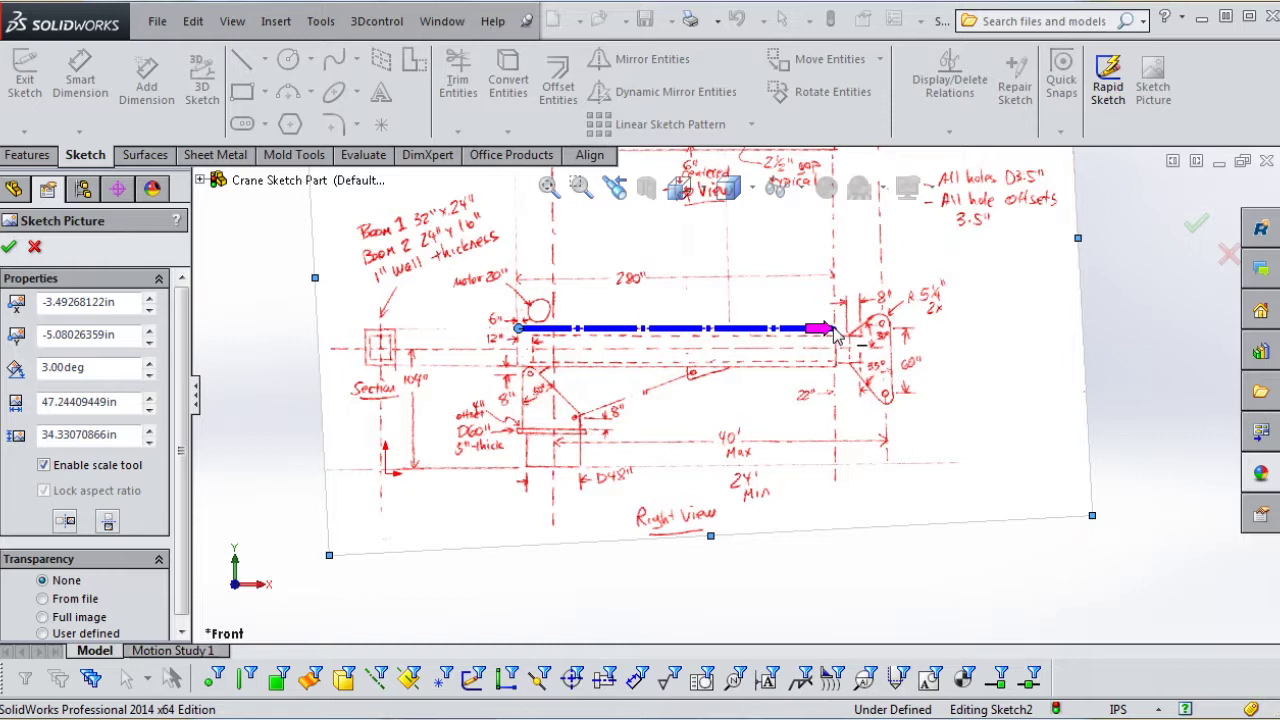
pyautogui.click(836, 336)
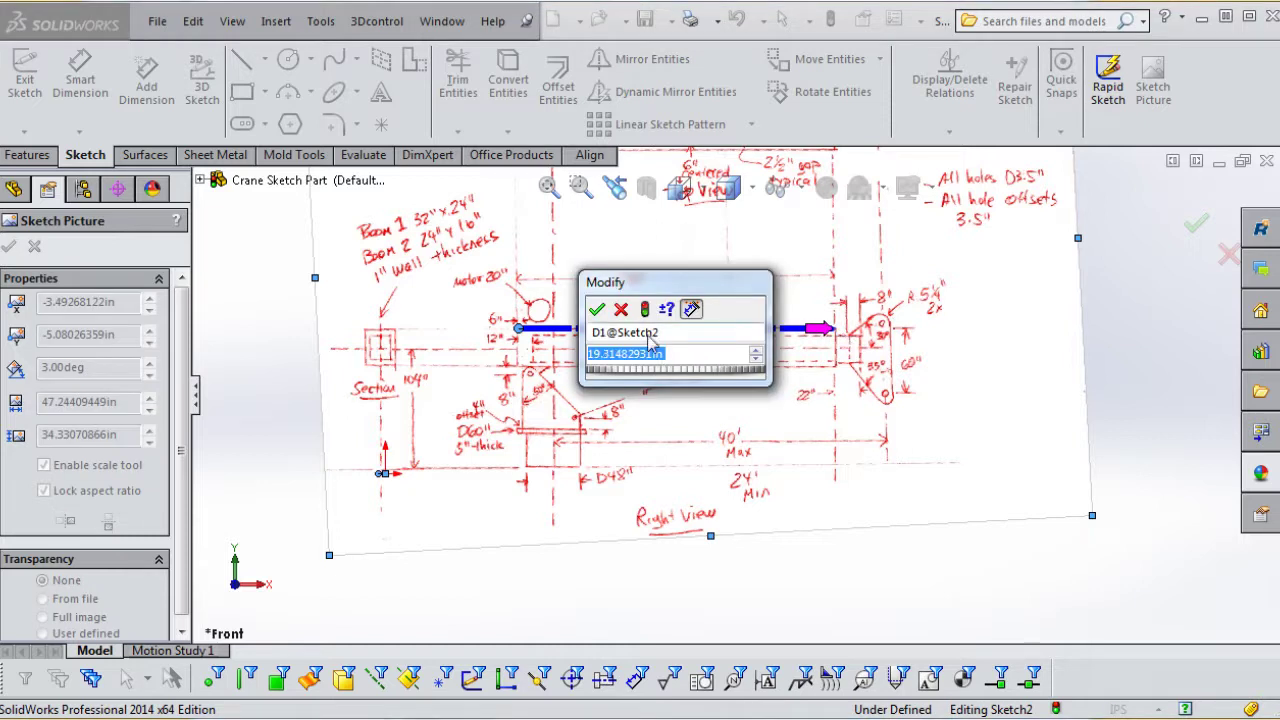
pyautogui.click(622, 311)
# Place the scale line's arrow end at the boom's upper right corner and scale the picture to a 280 in boom length.
pyautogui.scroll(-8, 800, 360)
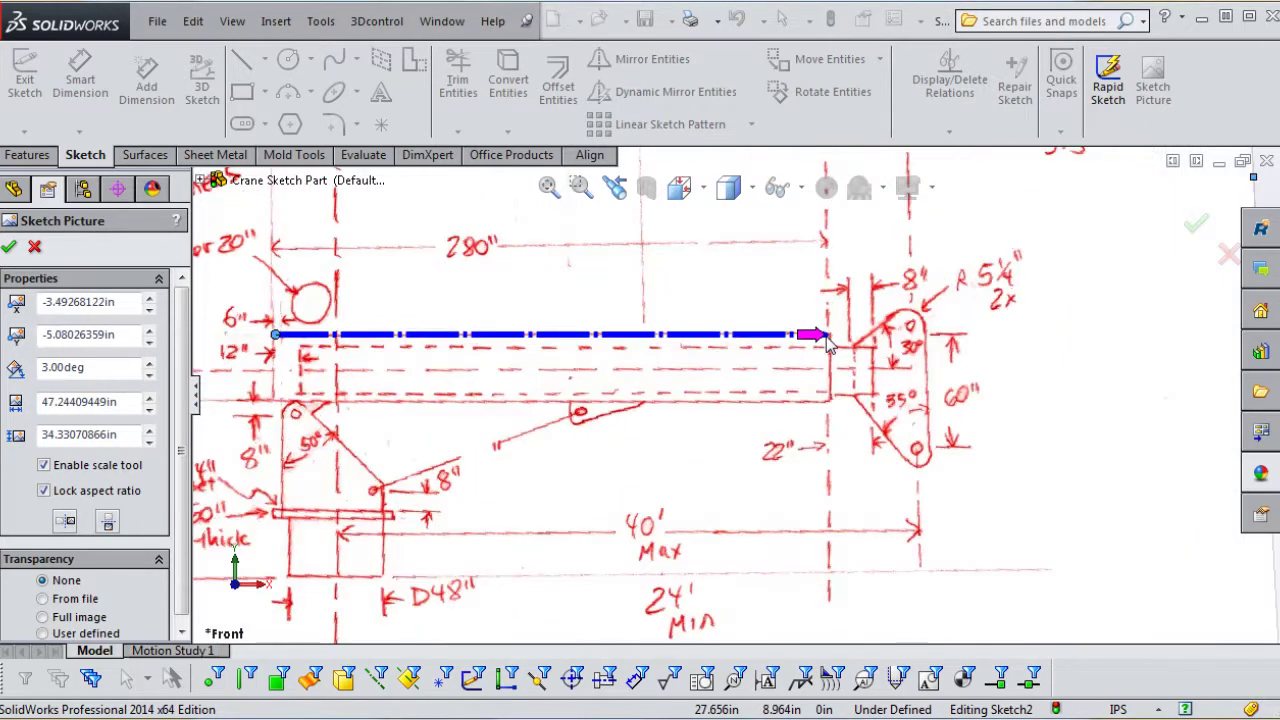
pyautogui.scroll(10, 714, 409)
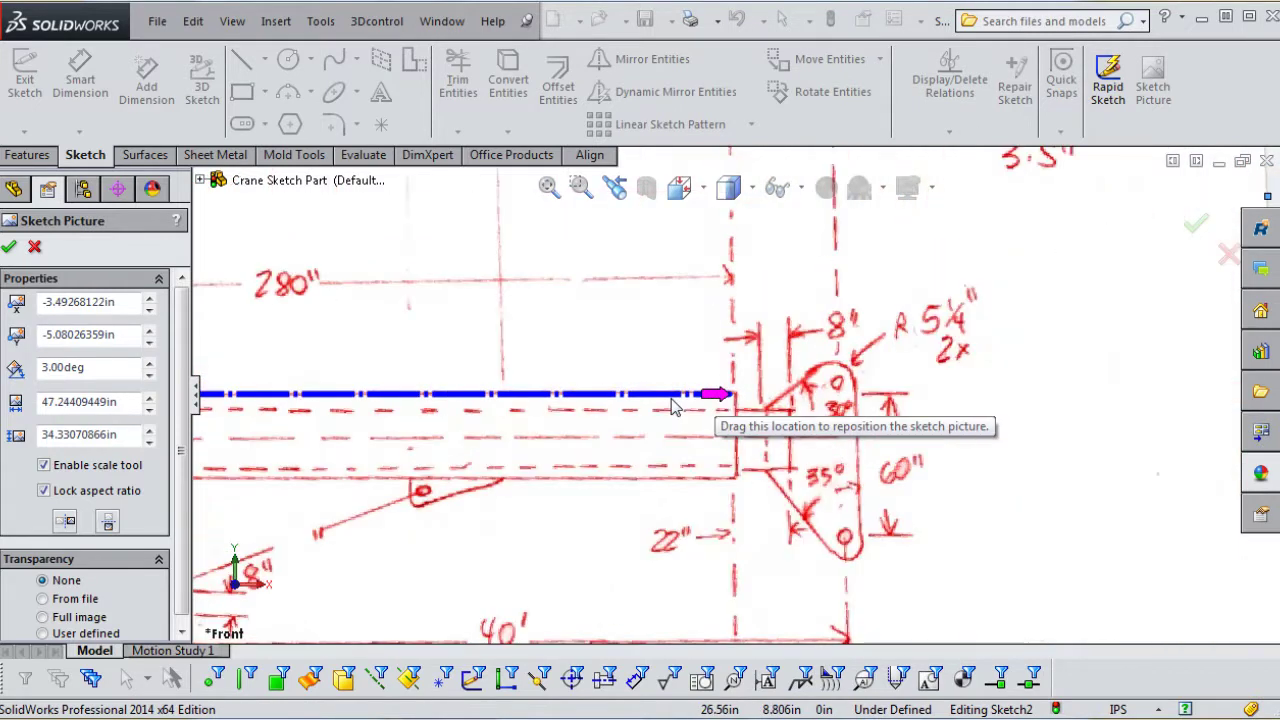
pyautogui.scroll(-6, 600, 410)
pyautogui.scroll(-6, 536, 407)
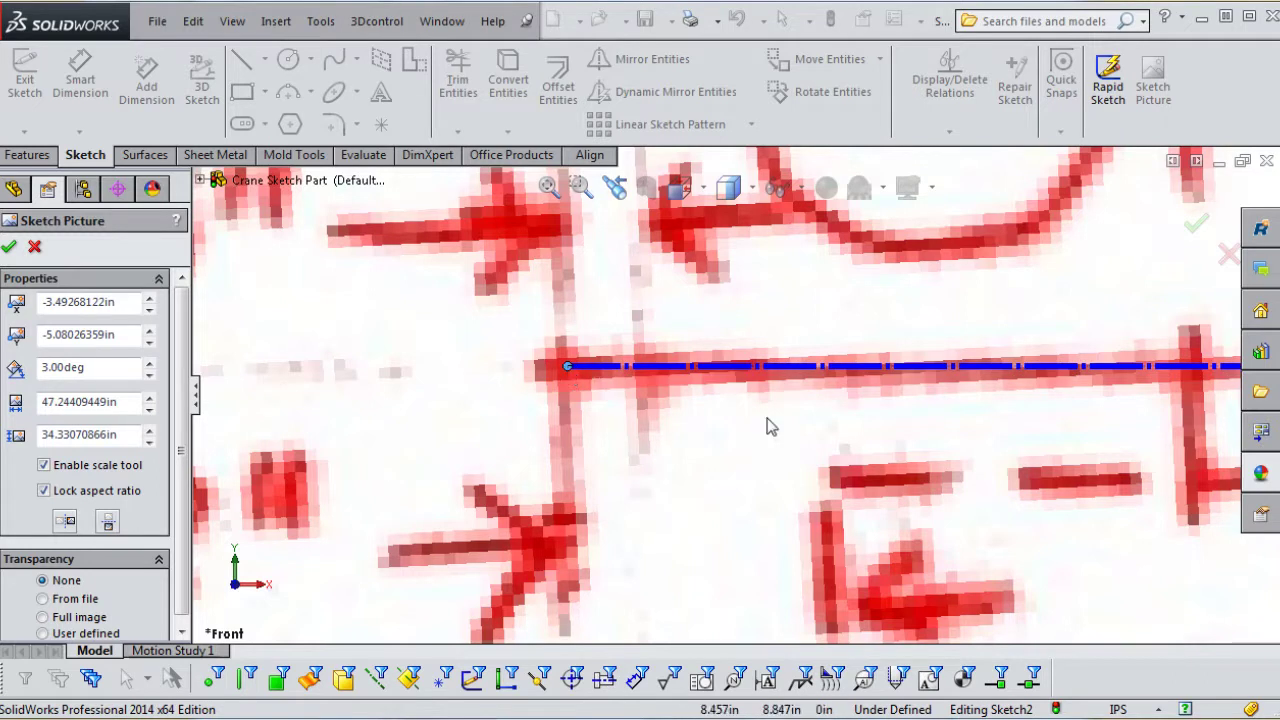
pyautogui.scroll(3, 790, 420)
pyautogui.scroll(6, 850, 430)
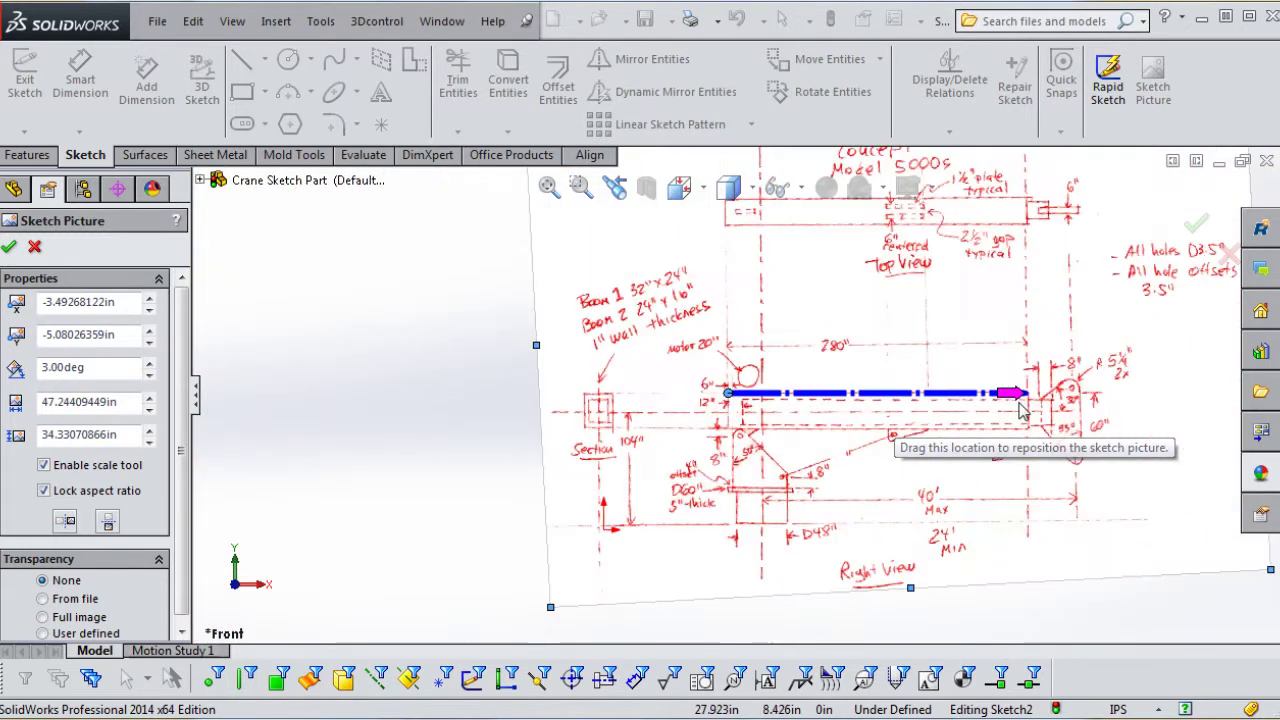
pyautogui.scroll(-6, 933, 397)
pyautogui.scroll(-3, 933, 397)
pyautogui.moveTo(752, 345); pyautogui.dragTo(810, 343)
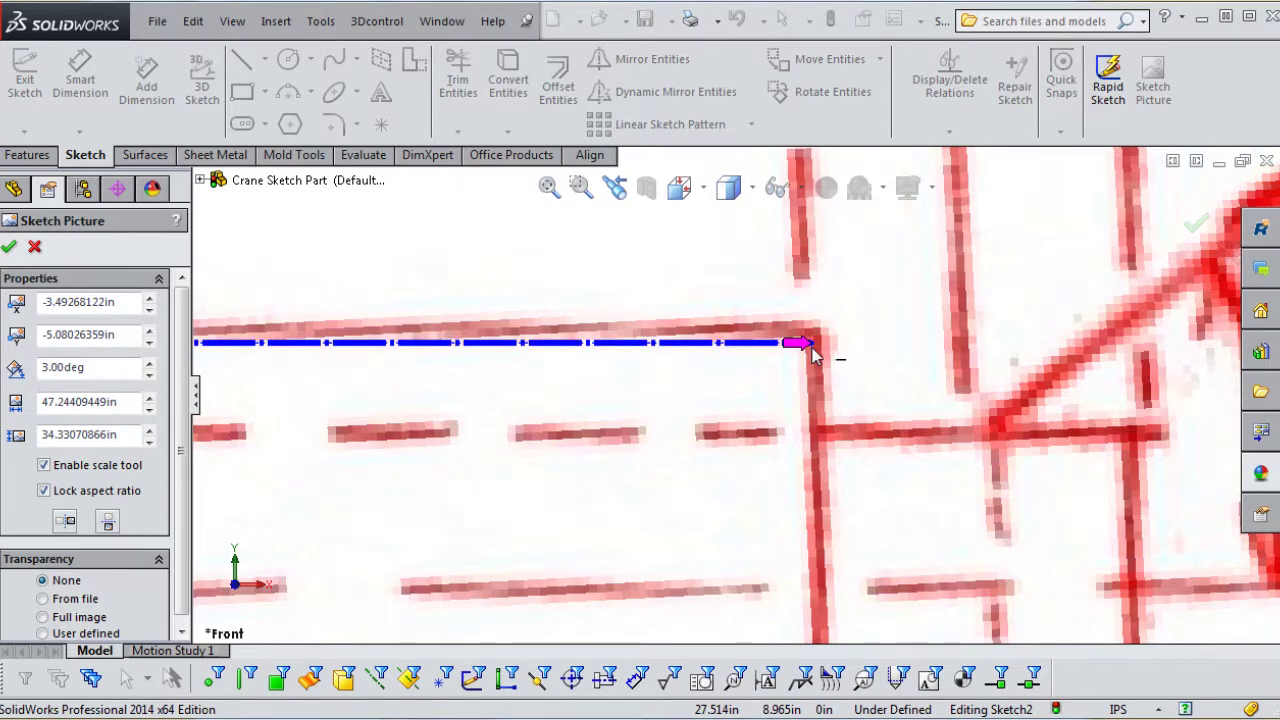
pyautogui.click(814, 355)
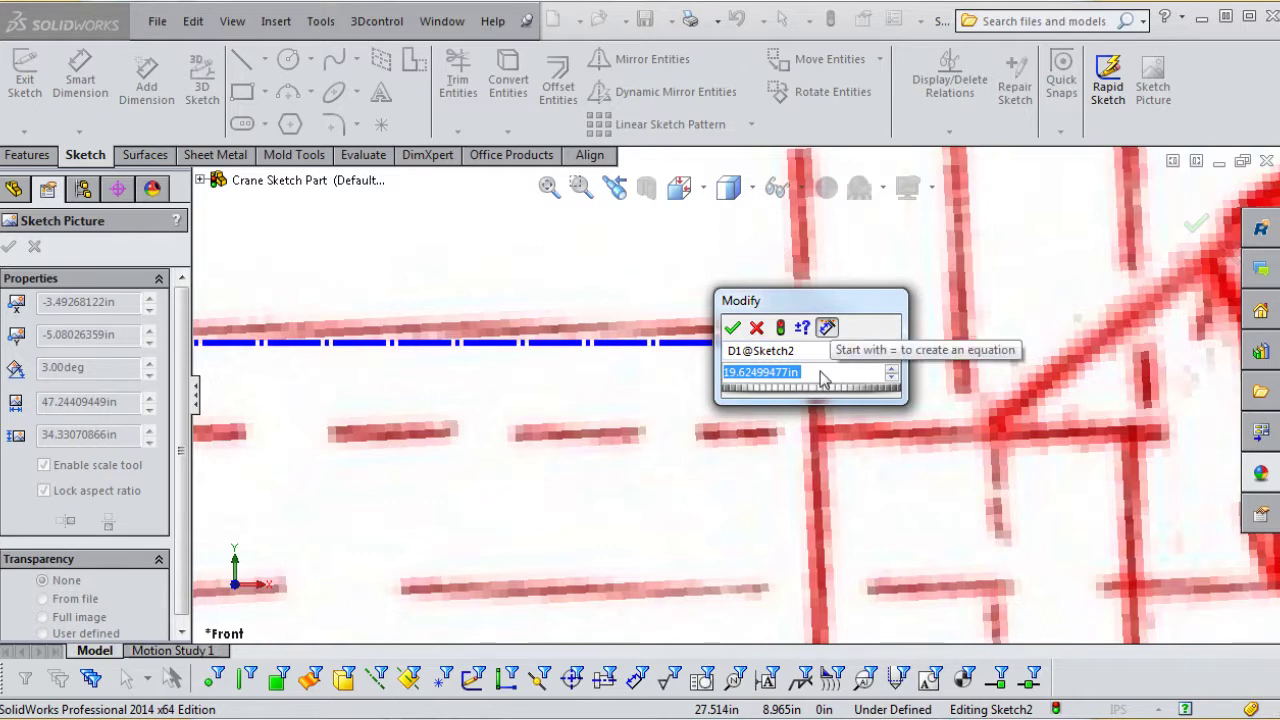
pyautogui.write('280')
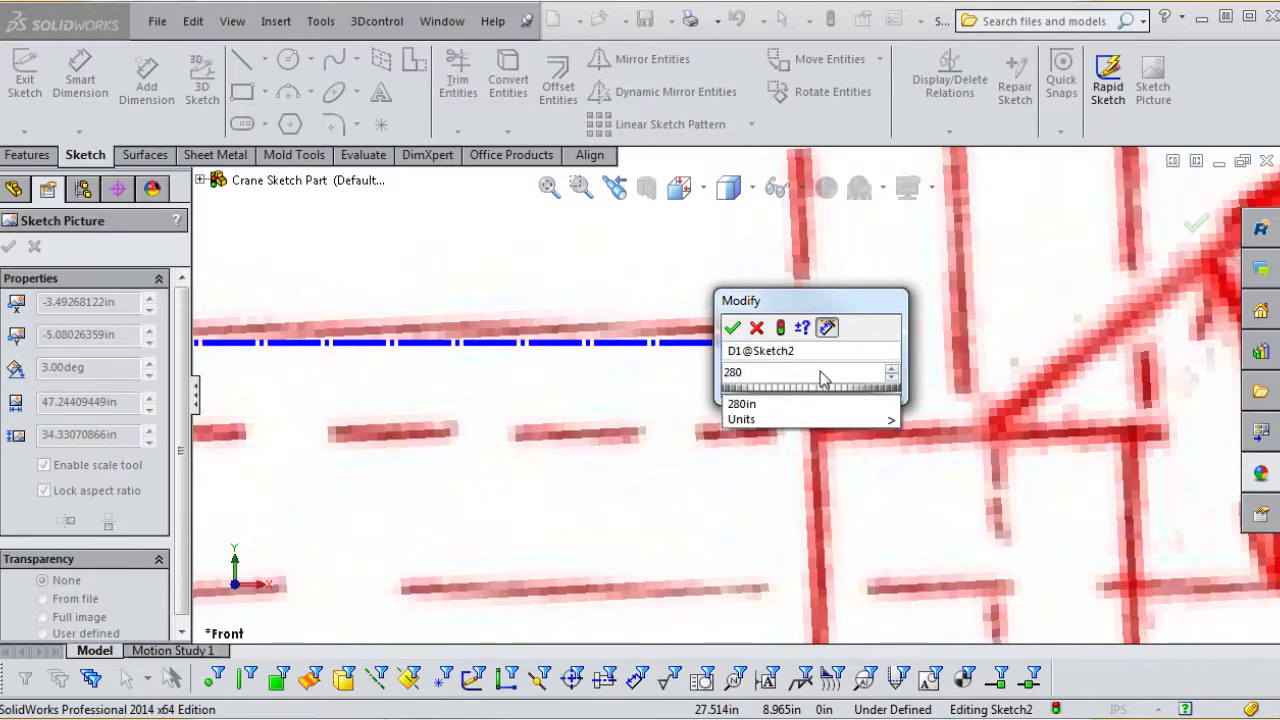
pyautogui.click(732, 328)
# Move the scaled sketch picture to about X -110.84 in and Y -145.23 in.
pyautogui.scroll(3, 847, 419)
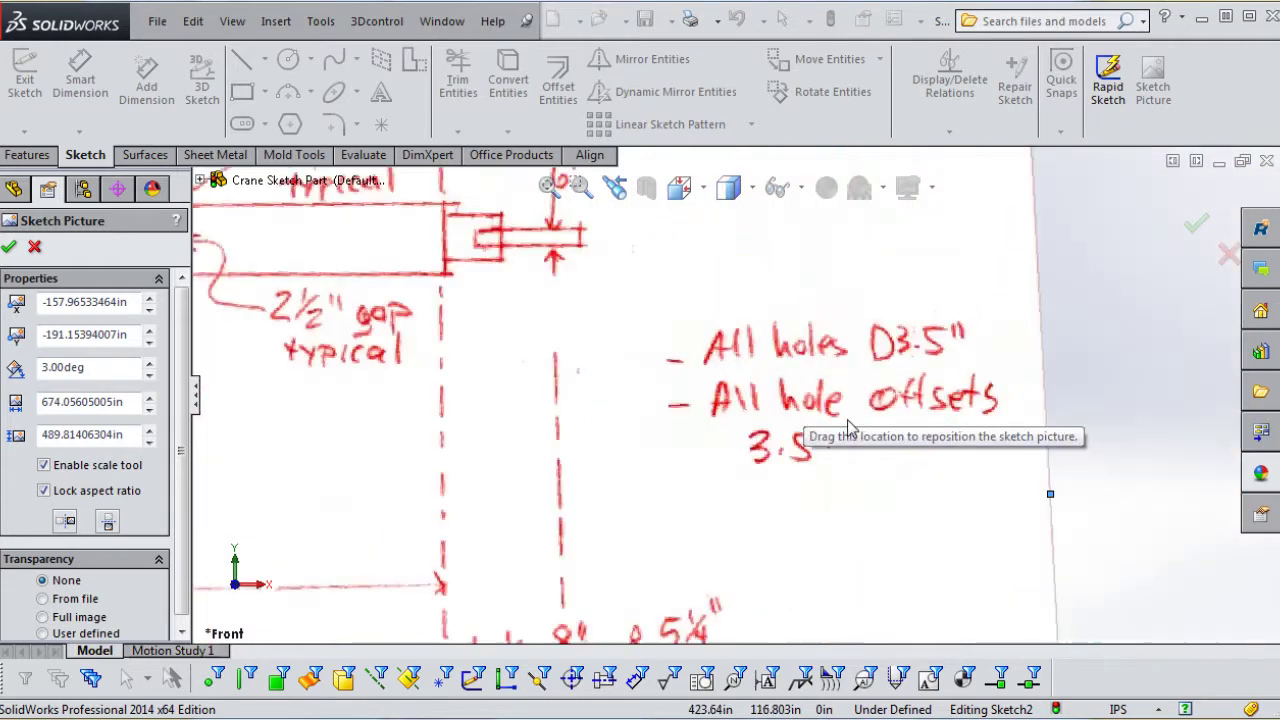
pyautogui.scroll(4, 847, 419)
pyautogui.scroll(-5, 625, 391)
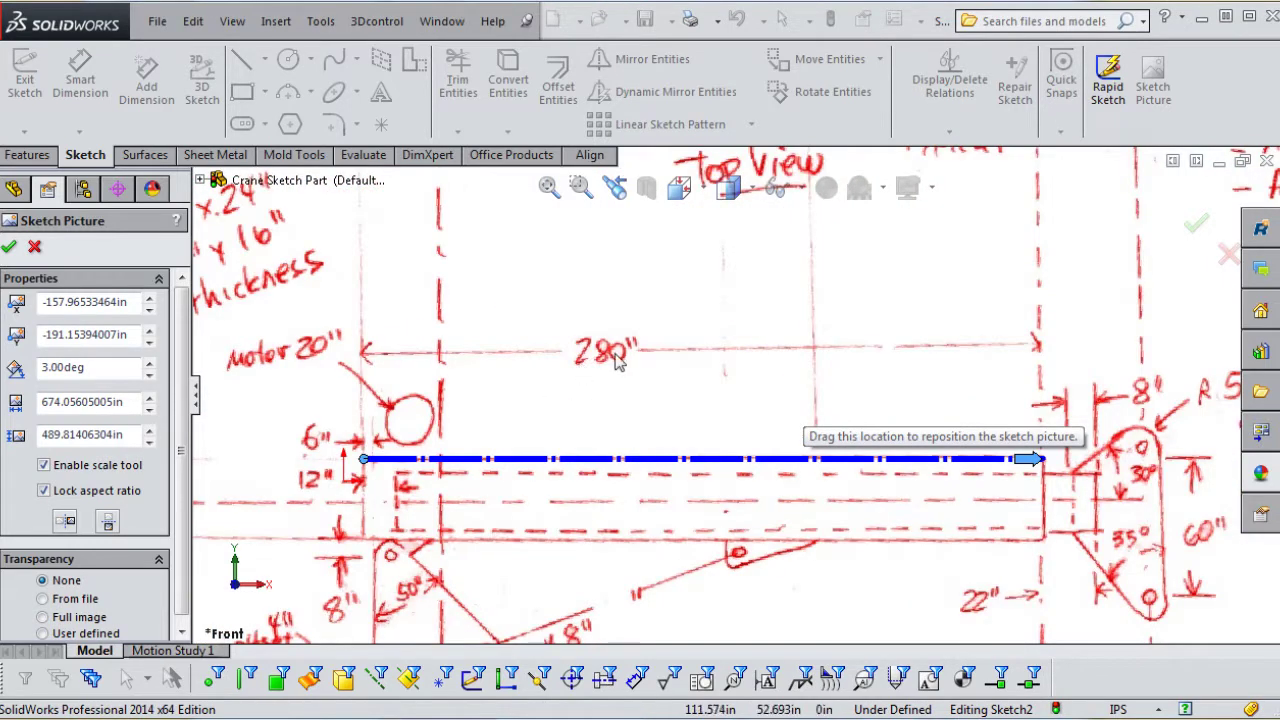
pyautogui.scroll(5, 703, 418)
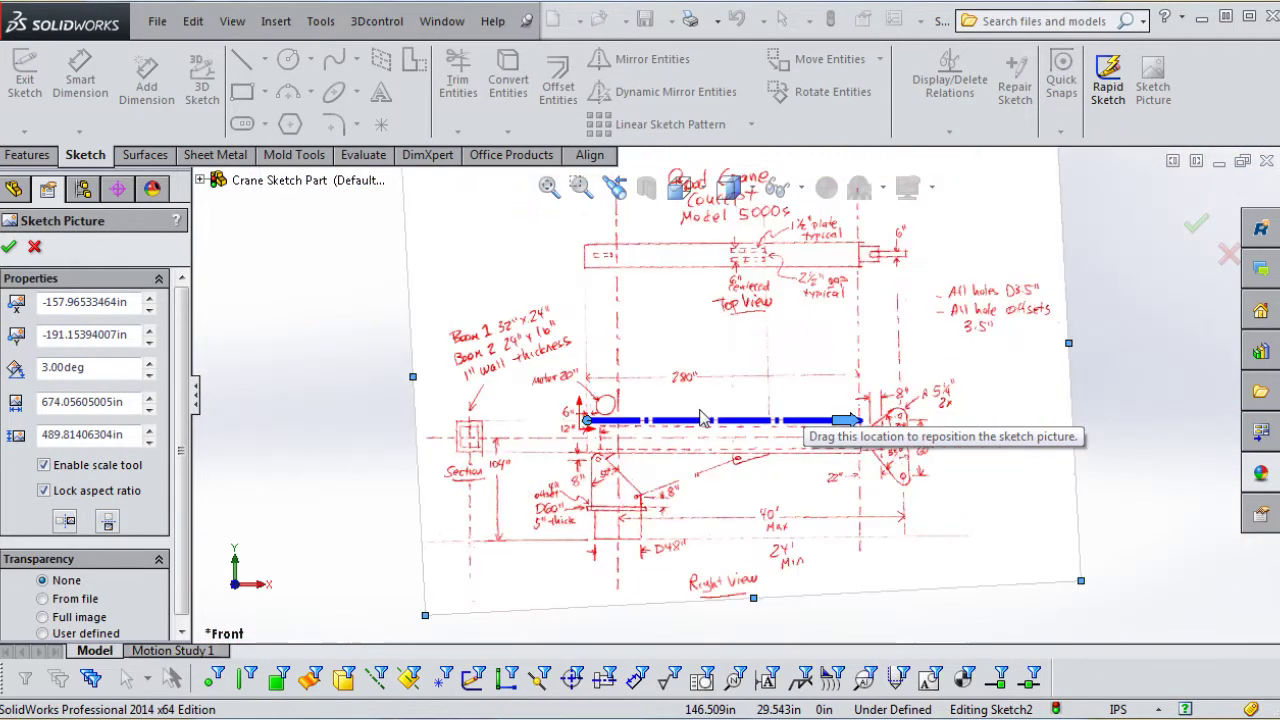
pyautogui.scroll(-5, 703, 418)
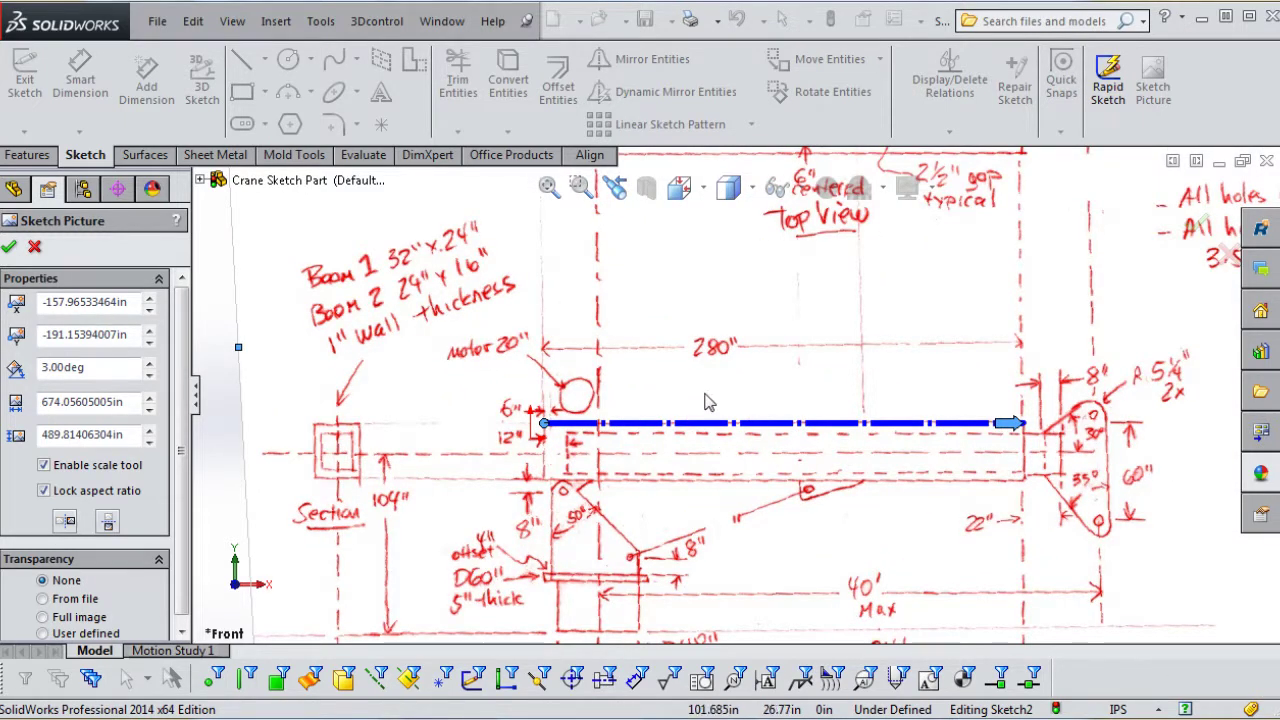
pyautogui.moveTo(709, 400); pyautogui.dragTo(786, 323)
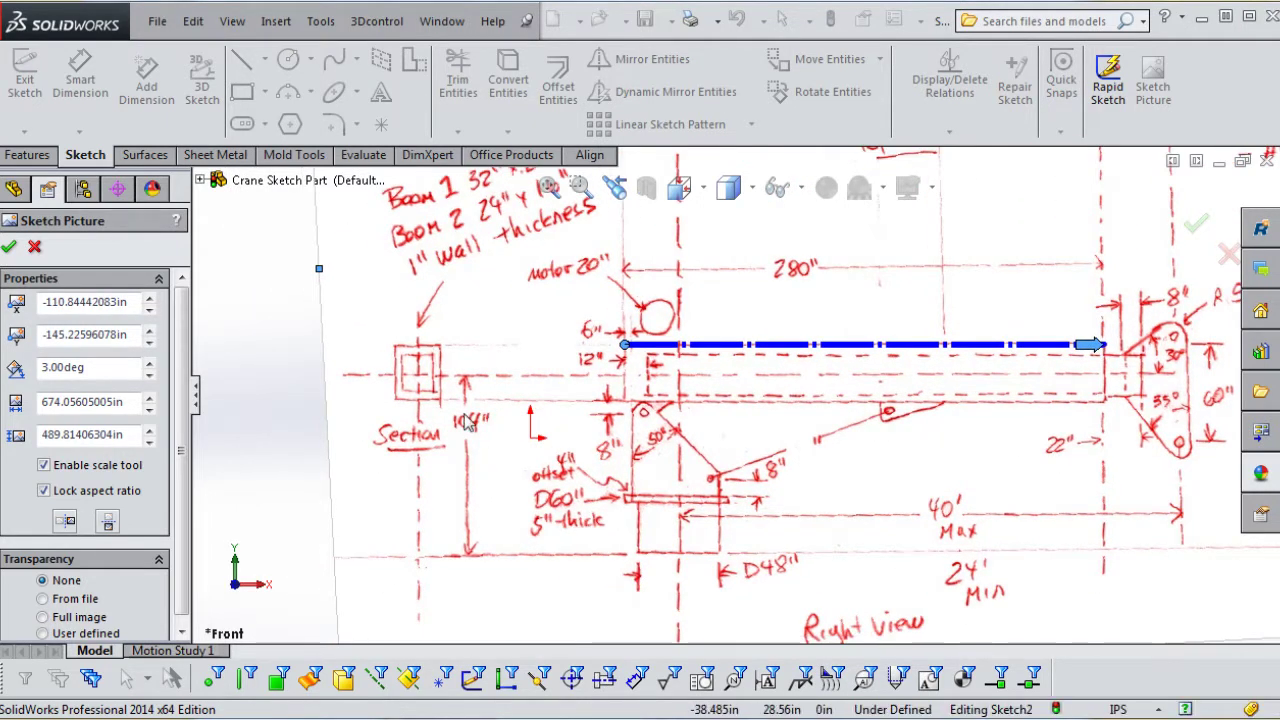
# Move the sketch picture to about X -45.23 in and Y -75.44 in so the section's centreline meets the ground line at the origin.
pyautogui.moveTo(607, 453)
pyautogui.mouseDown()
pyautogui.moveTo(722, 349)
pyautogui.moveTo(717, 336)
pyautogui.mouseUp()
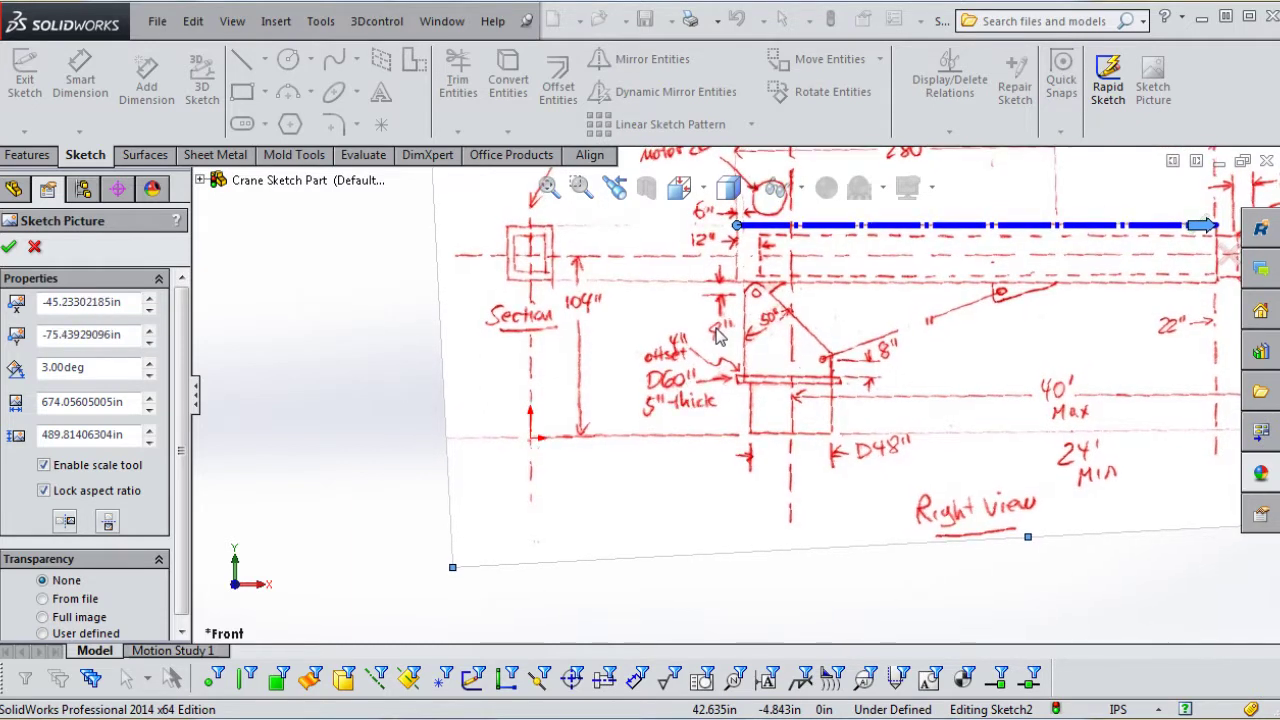
pyautogui.scroll(3, 760, 500)
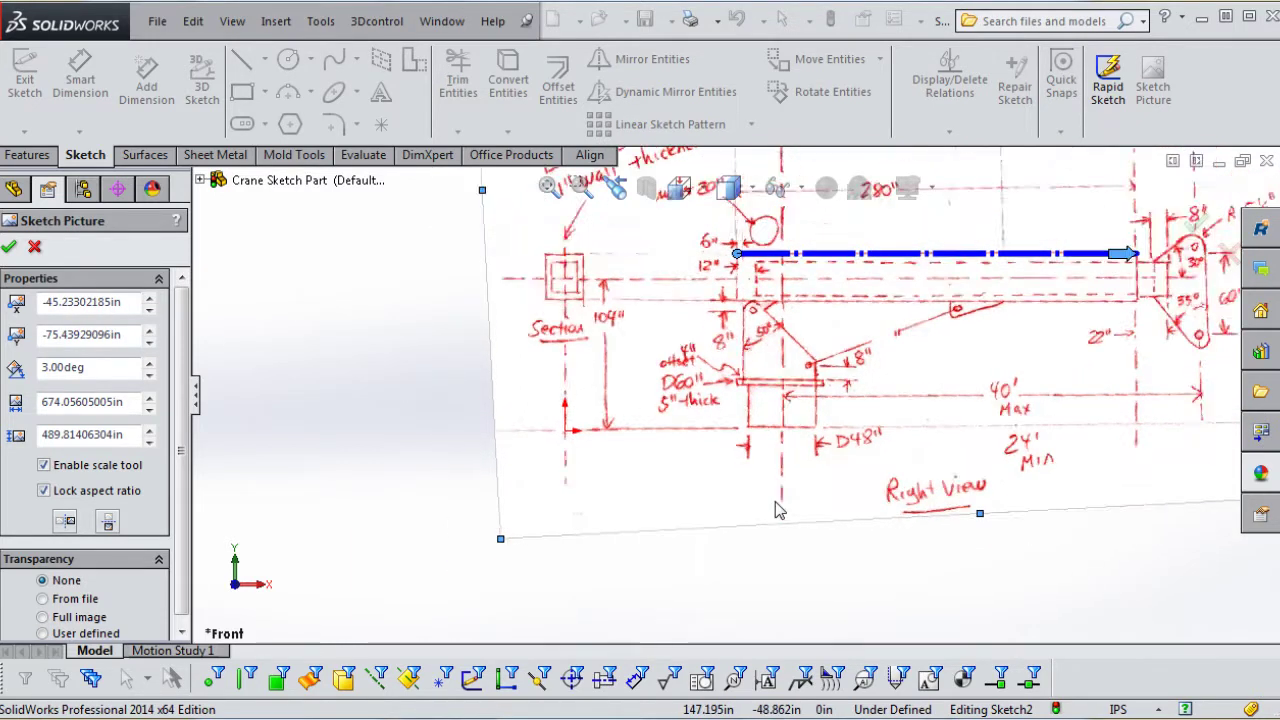
pyautogui.scroll(-5, 740, 308)
pyautogui.scroll(1, 740, 308)
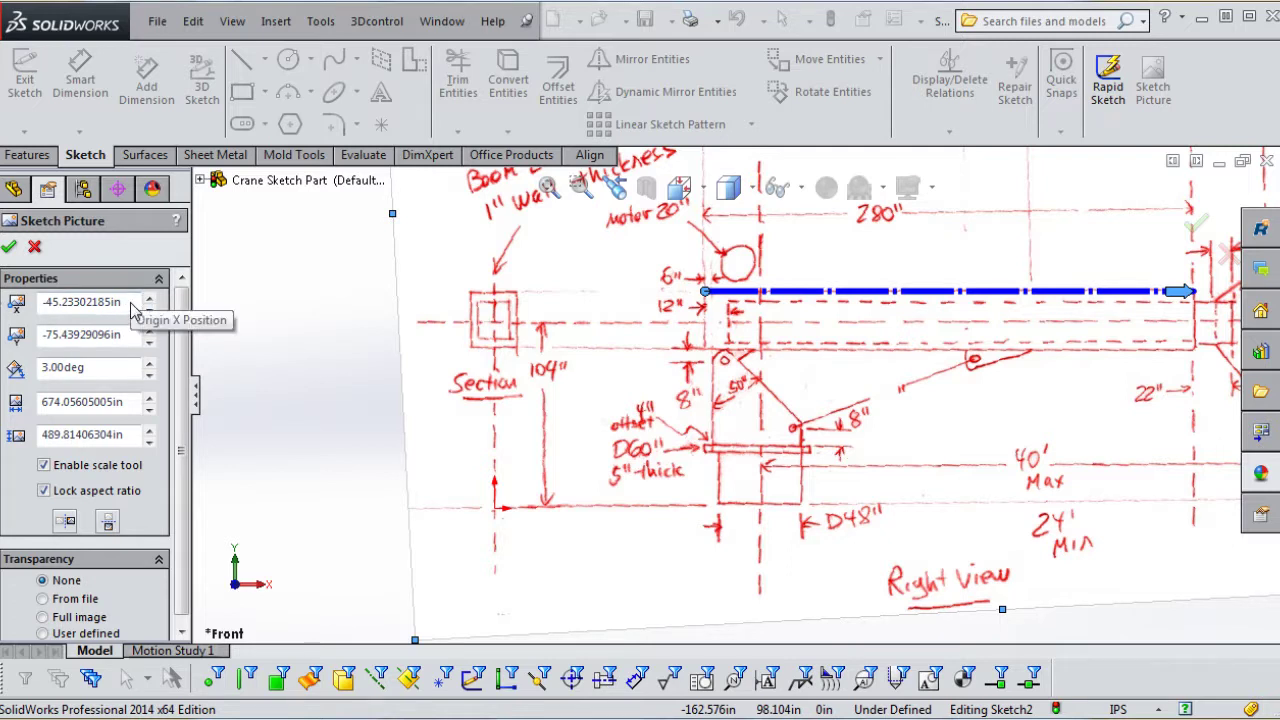
# Set the sketch picture's origin position to X -45 in and Y -75 in.
pyautogui.moveTo(131, 304); pyautogui.dragTo(14, 298)
pyautogui.write('-')
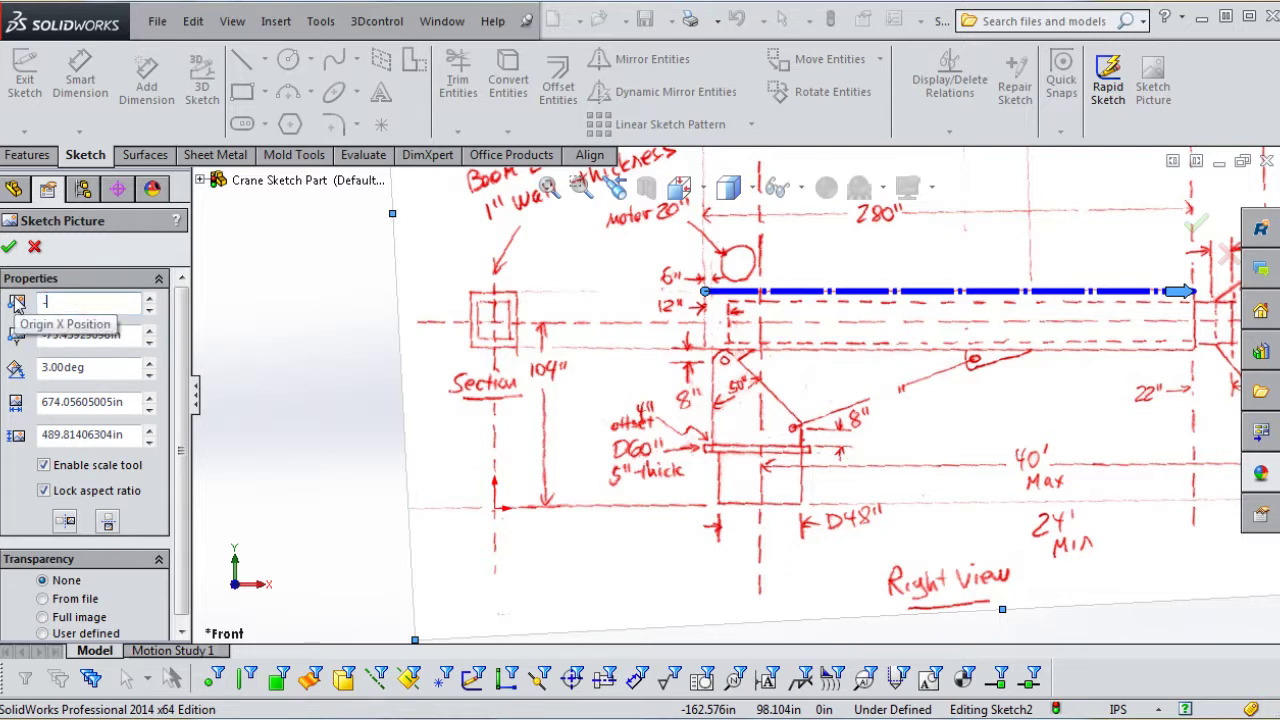
pyautogui.write('45')
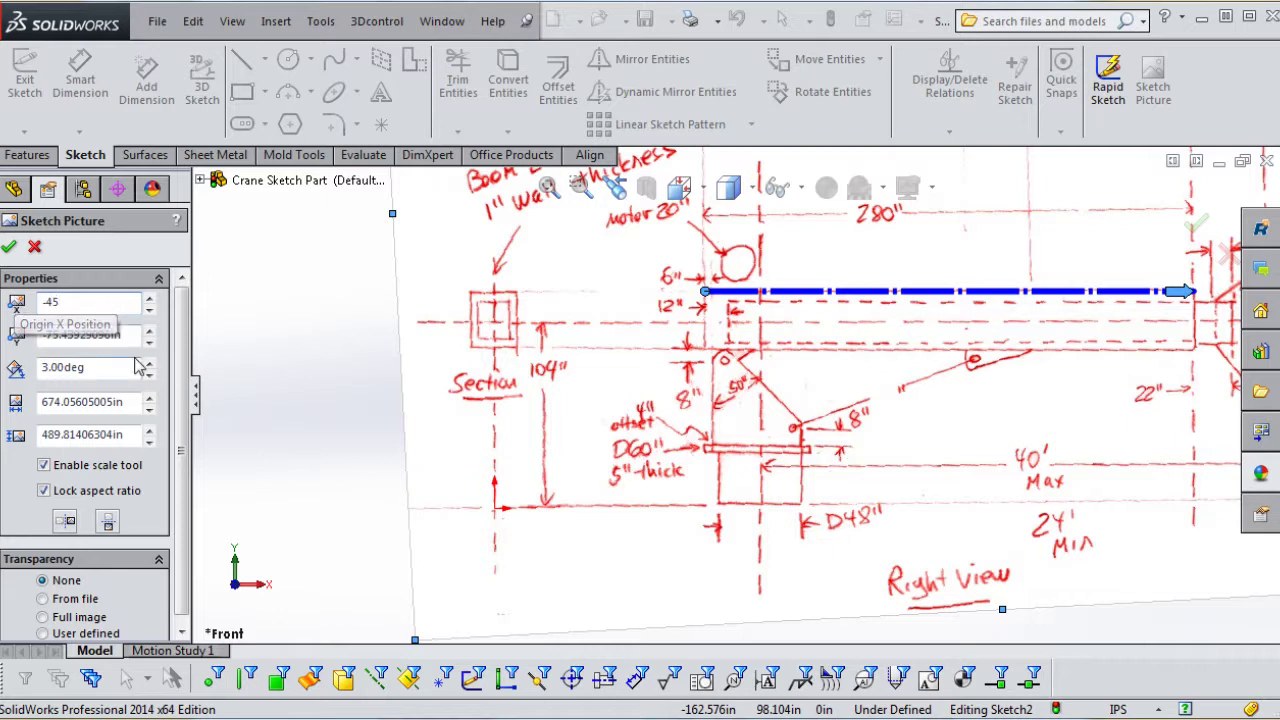
pyautogui.click(133, 340)
pyautogui.moveTo(137, 338); pyautogui.dragTo(14, 338)
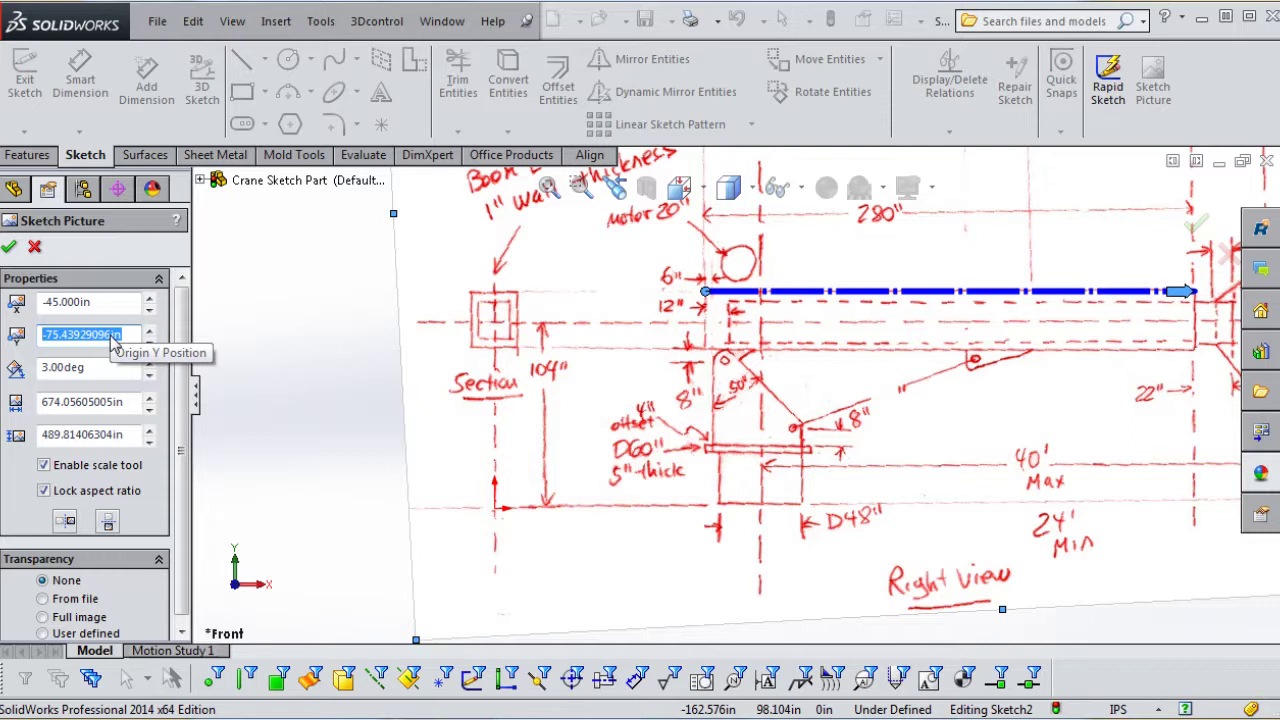
pyautogui.write('-75')
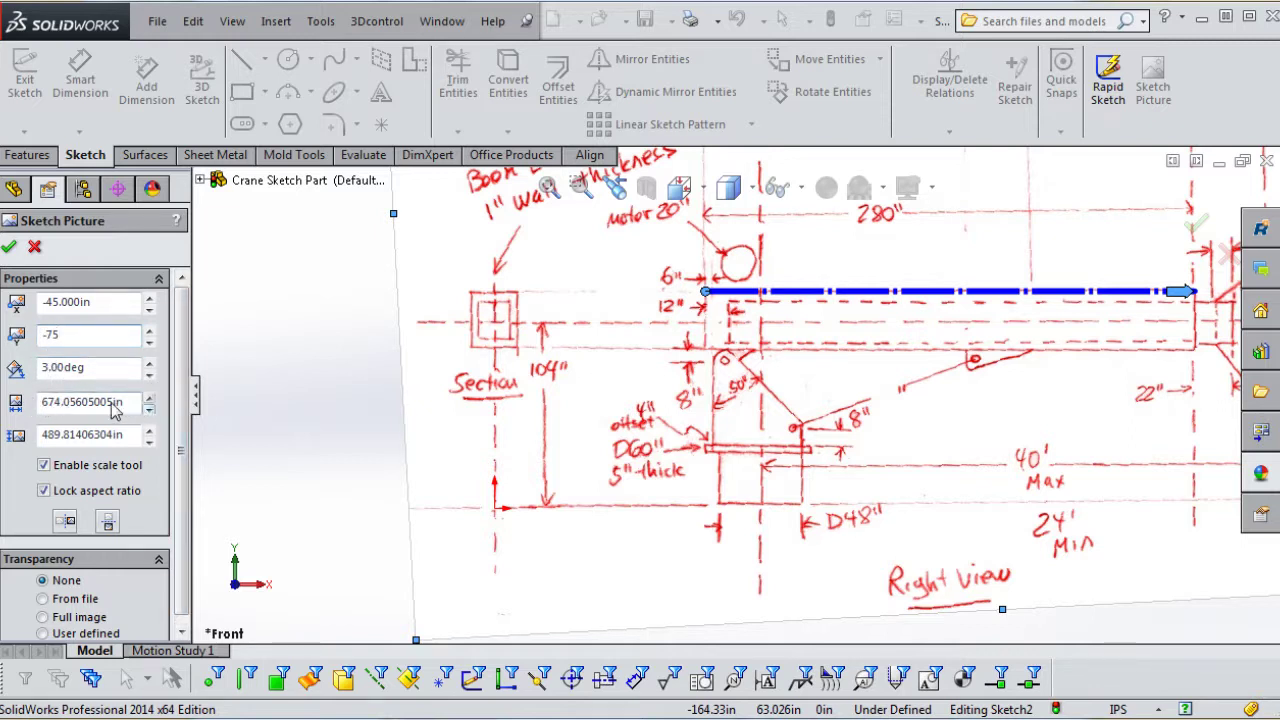
# Set the sketch picture's width to 674 in with the aspect ratio locked and accept the picture properties.
pyautogui.moveTo(123, 402); pyautogui.dragTo(22, 404)
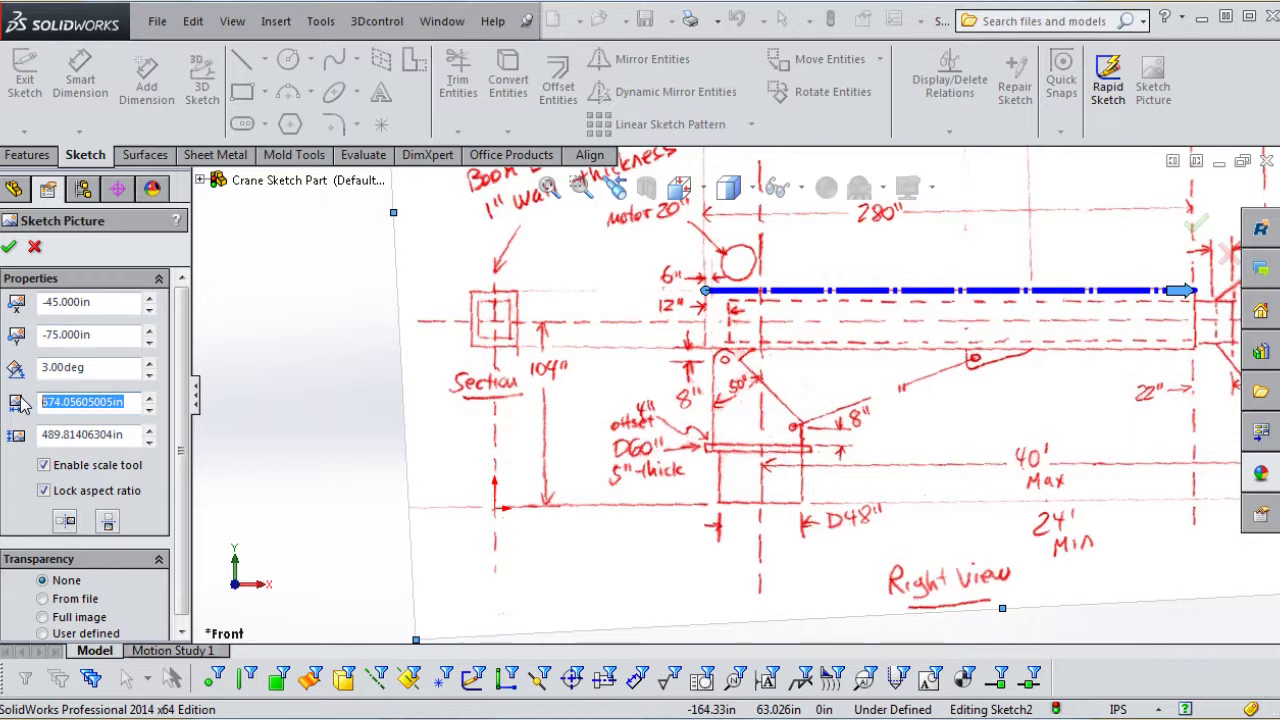
pyautogui.write('674')
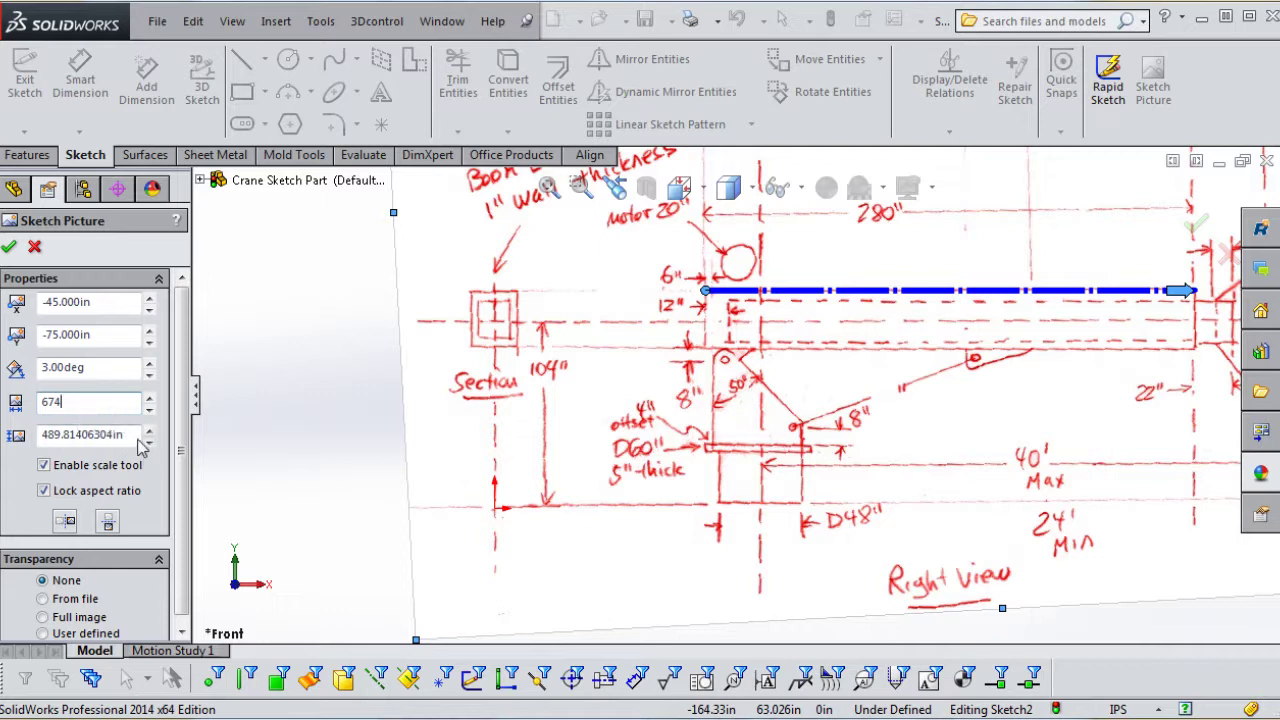
pyautogui.press('Tab')
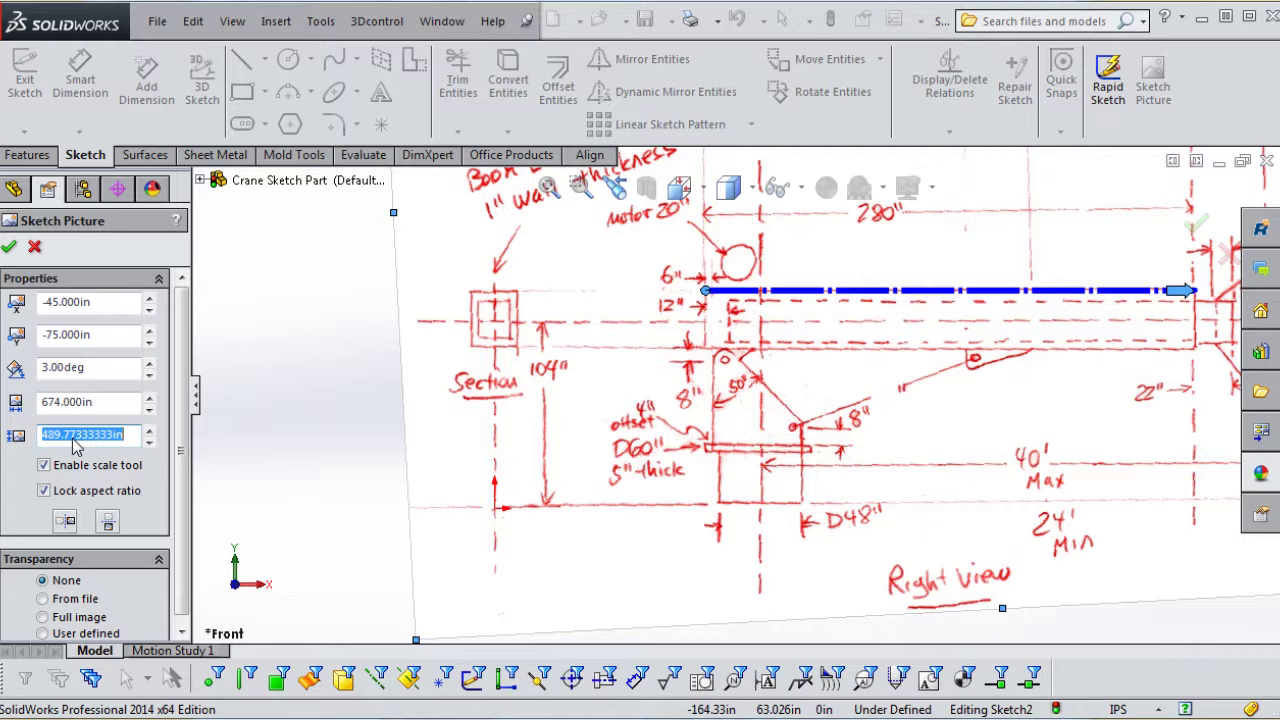
pyautogui.click(8, 246)
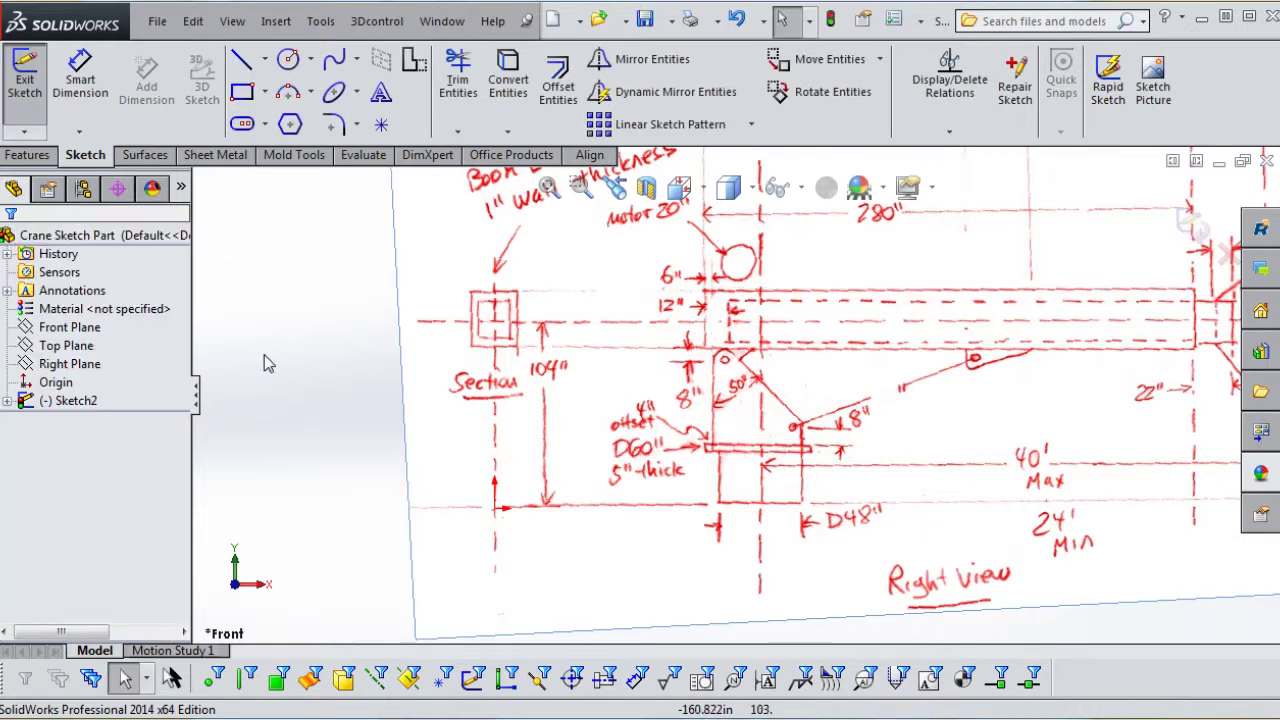
# Rename the Front Plane sketch as Front Sketch and exit the sketch.
pyautogui.press('z')
pyautogui.press('z')
pyautogui.scroll(5, 749, 363)
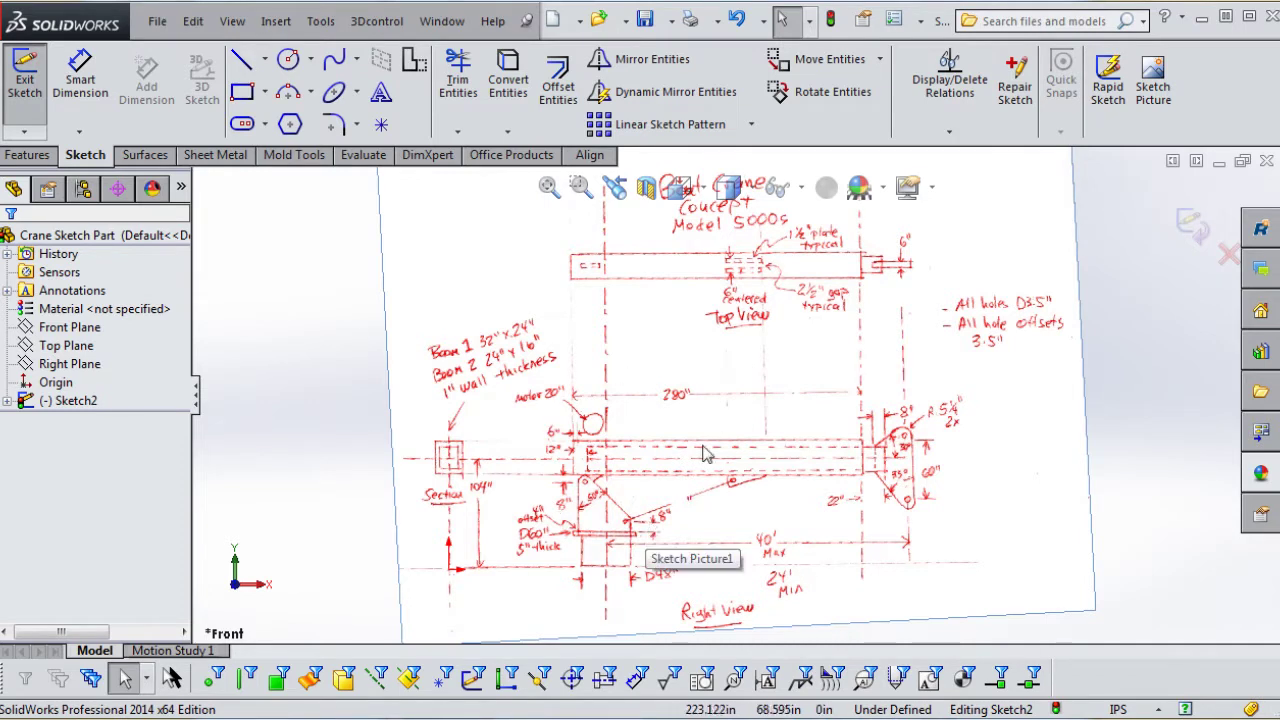
pyautogui.press('z')
pyautogui.scroll(2, 737, 434)
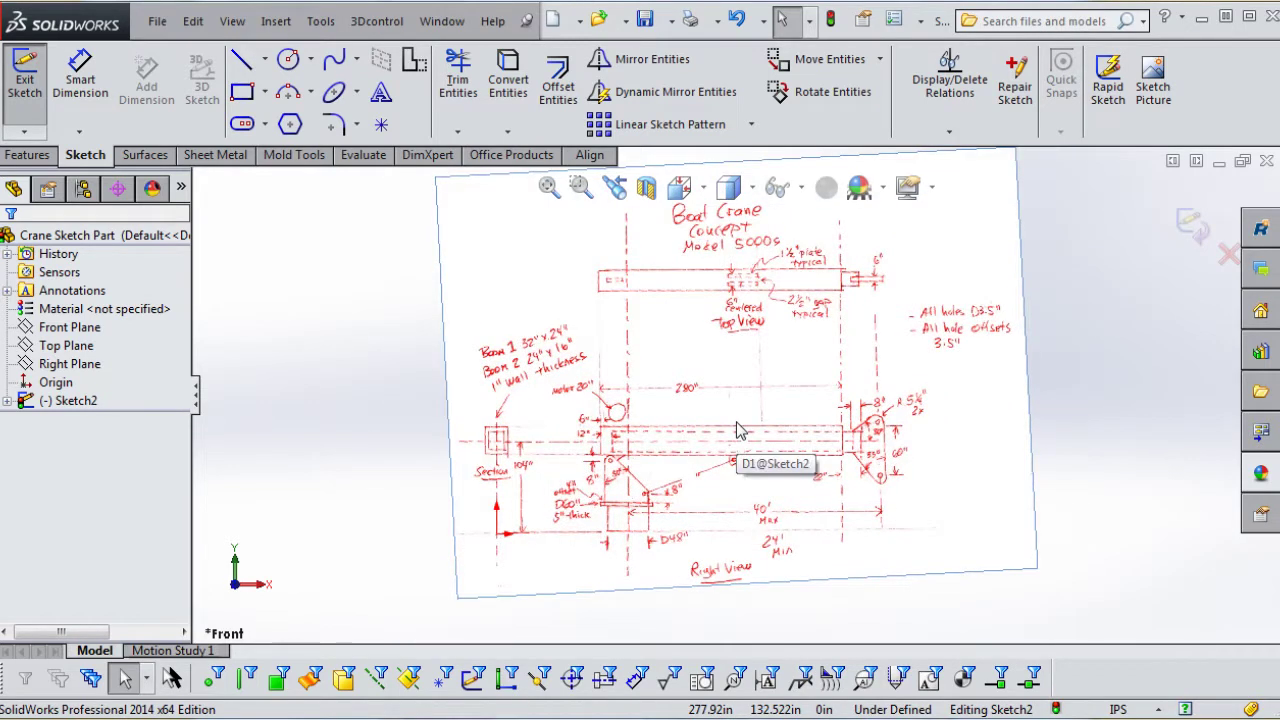
pyautogui.click(58, 402)
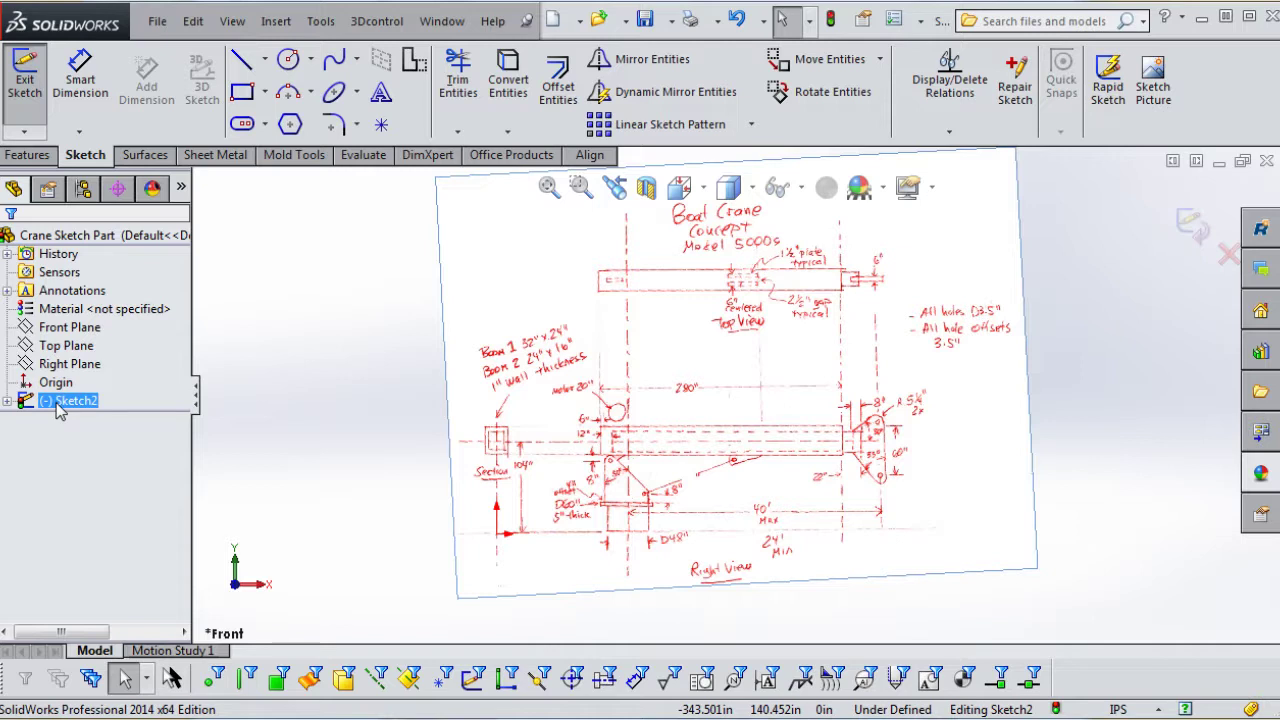
pyautogui.click(75, 402)
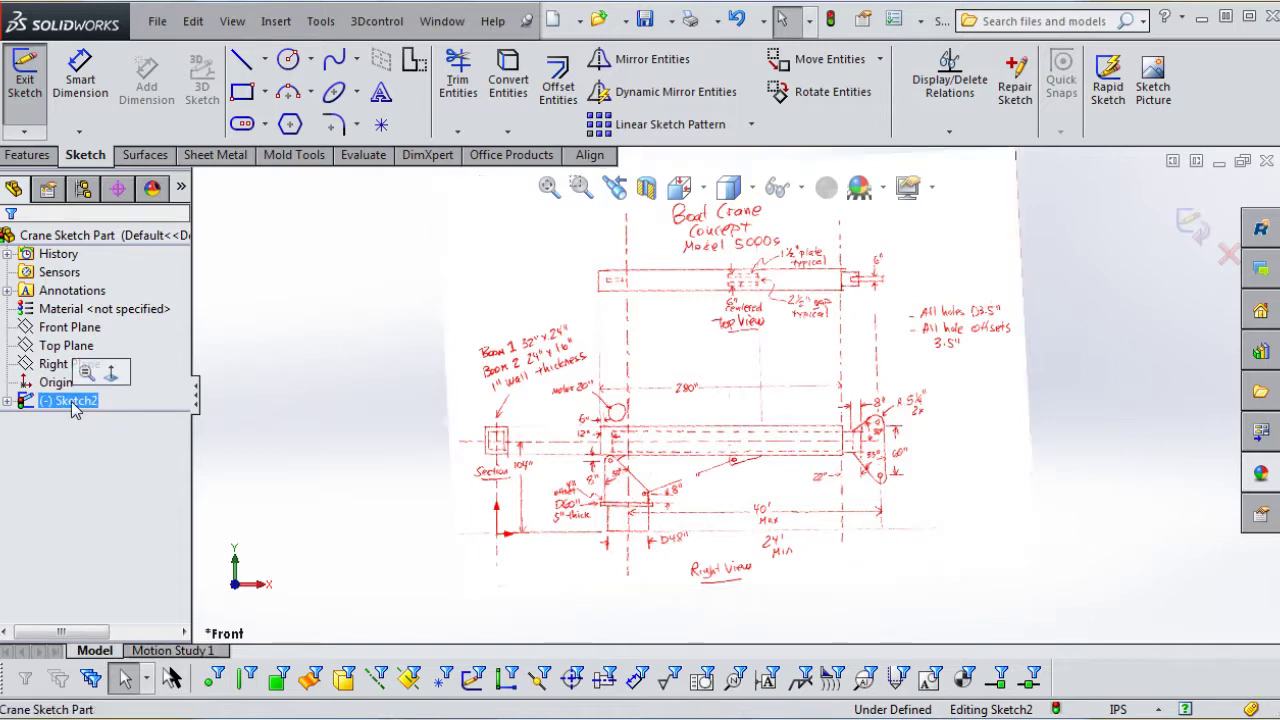
pyautogui.click(73, 402)
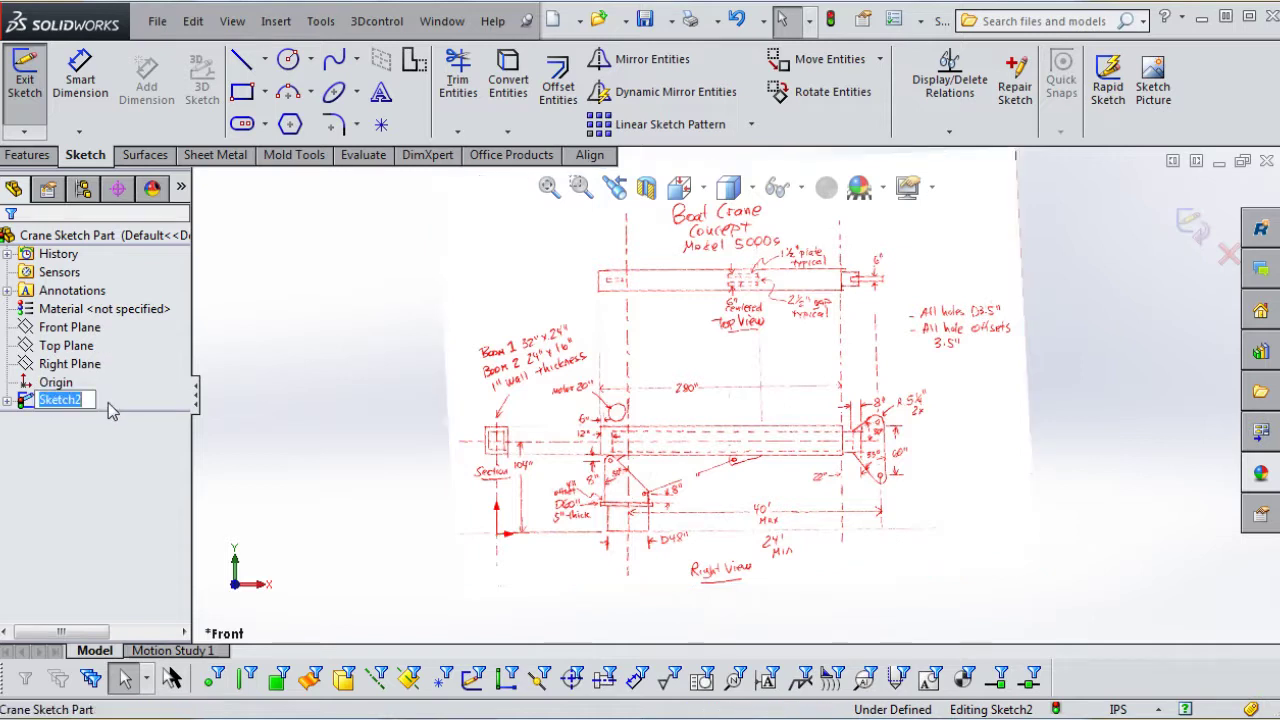
pyautogui.write('F')
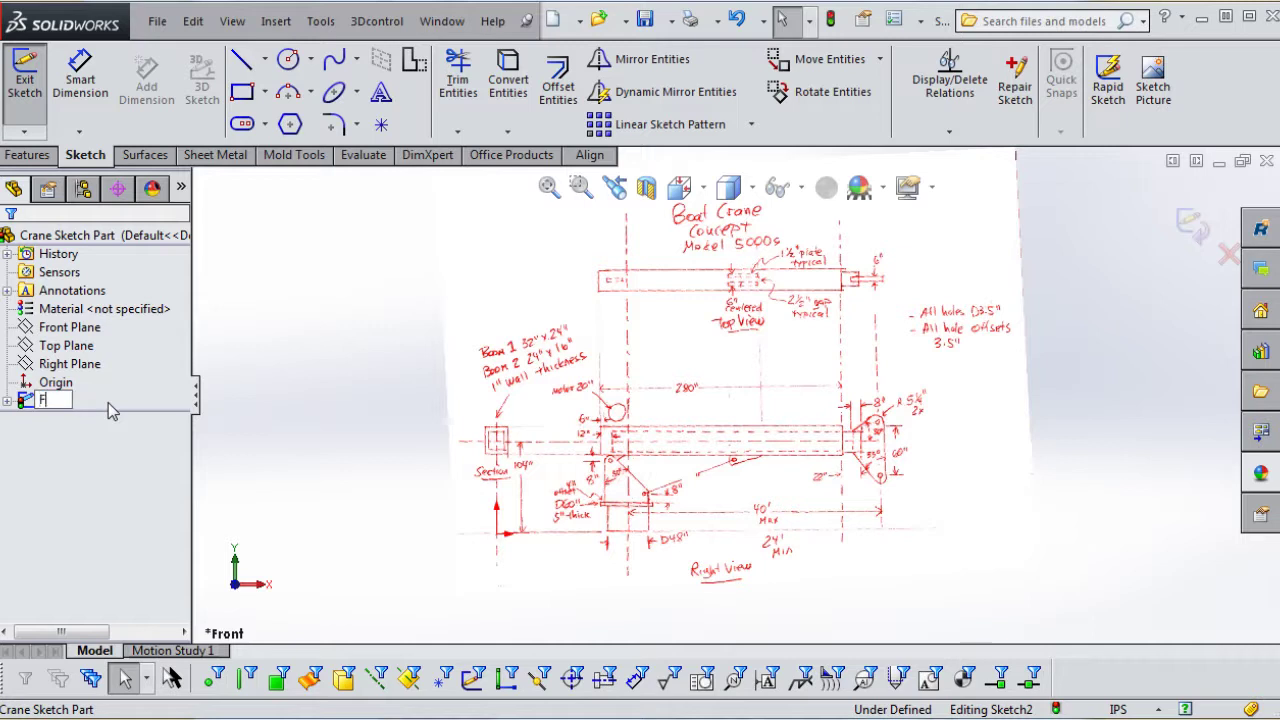
pyautogui.write('ront Sketch')
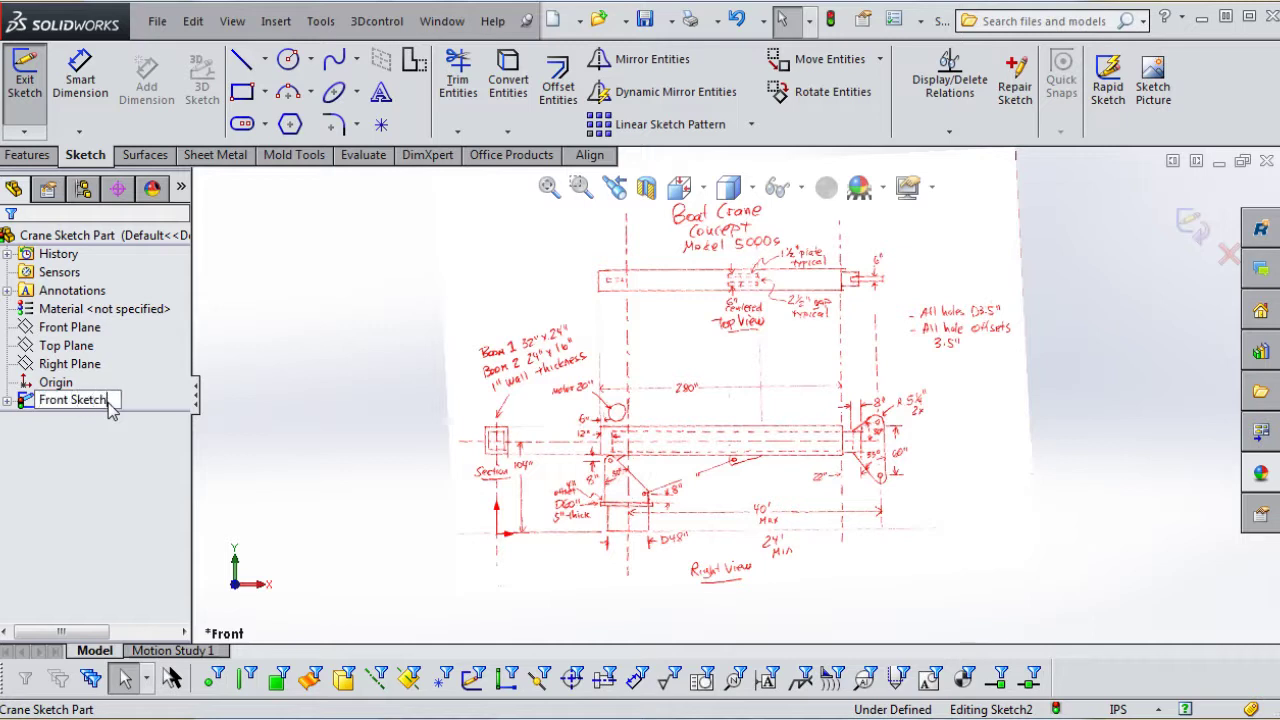
pyautogui.click(296, 360)
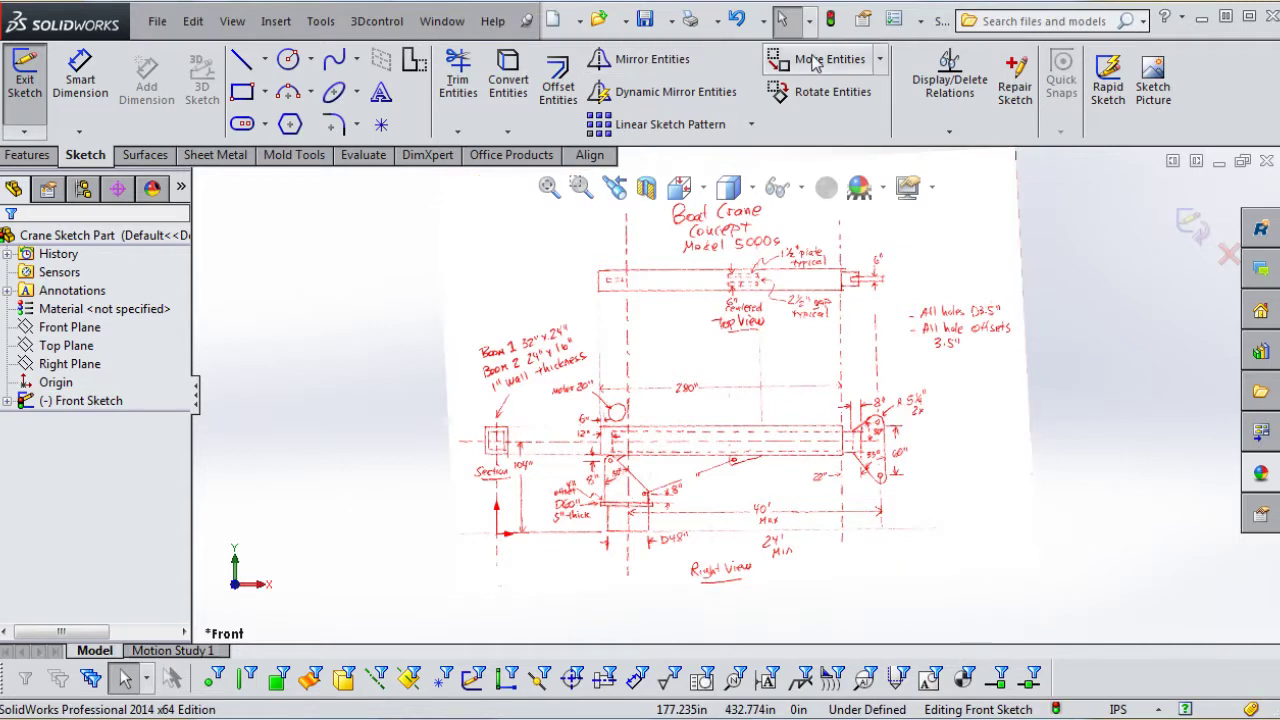
pyautogui.click(836, 22)
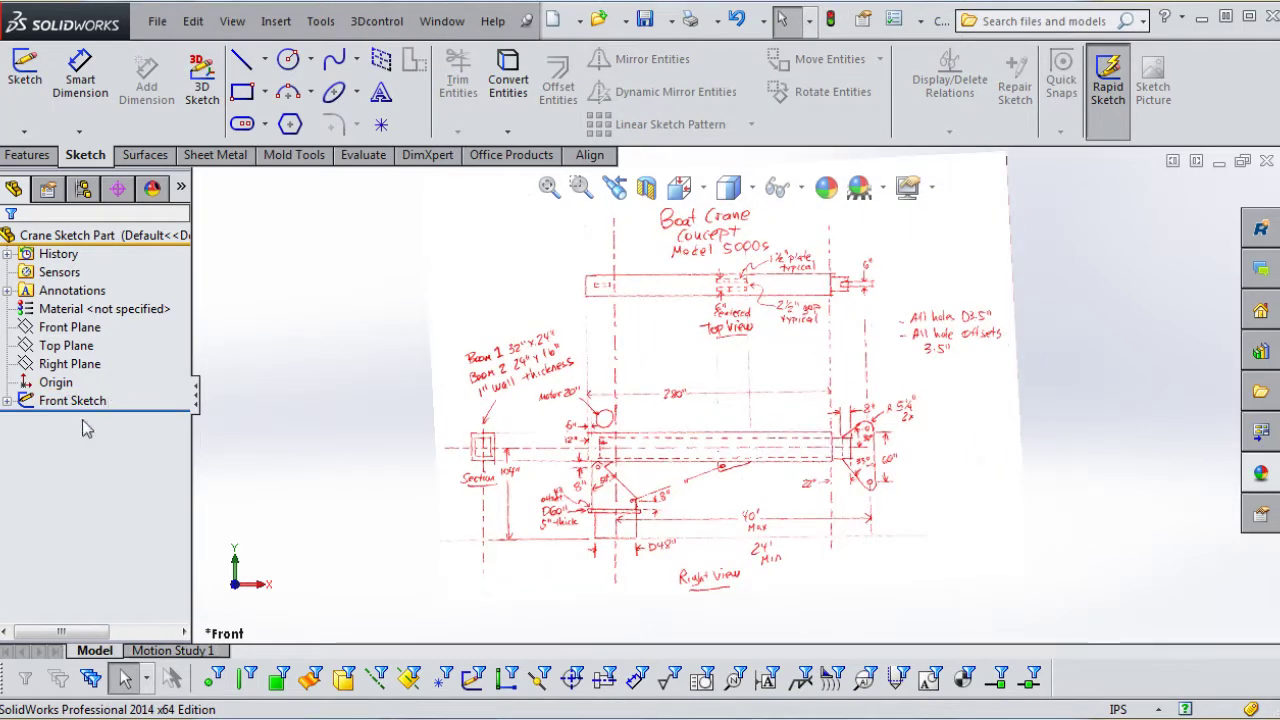
pyautogui.click(294, 431)
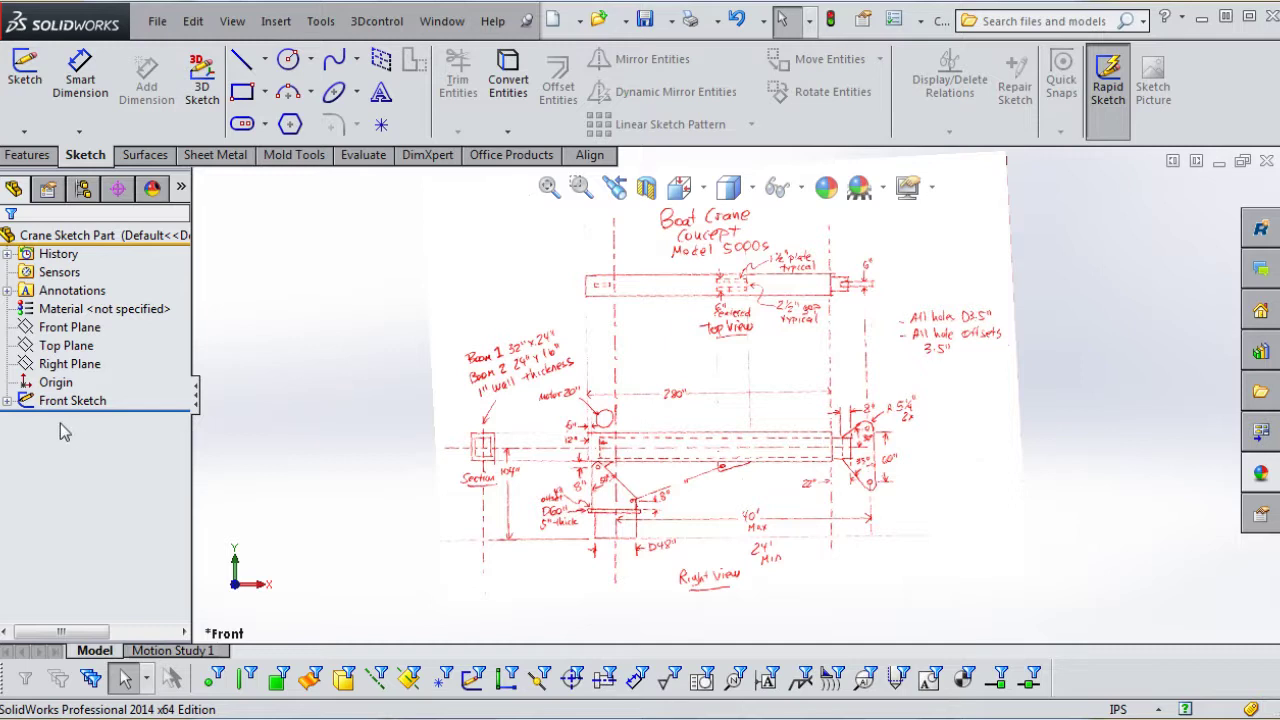
# Insert the boat crane concept picture into a new sketch on the Right Plane and switch to the Right view.
pyautogui.click(68, 366)
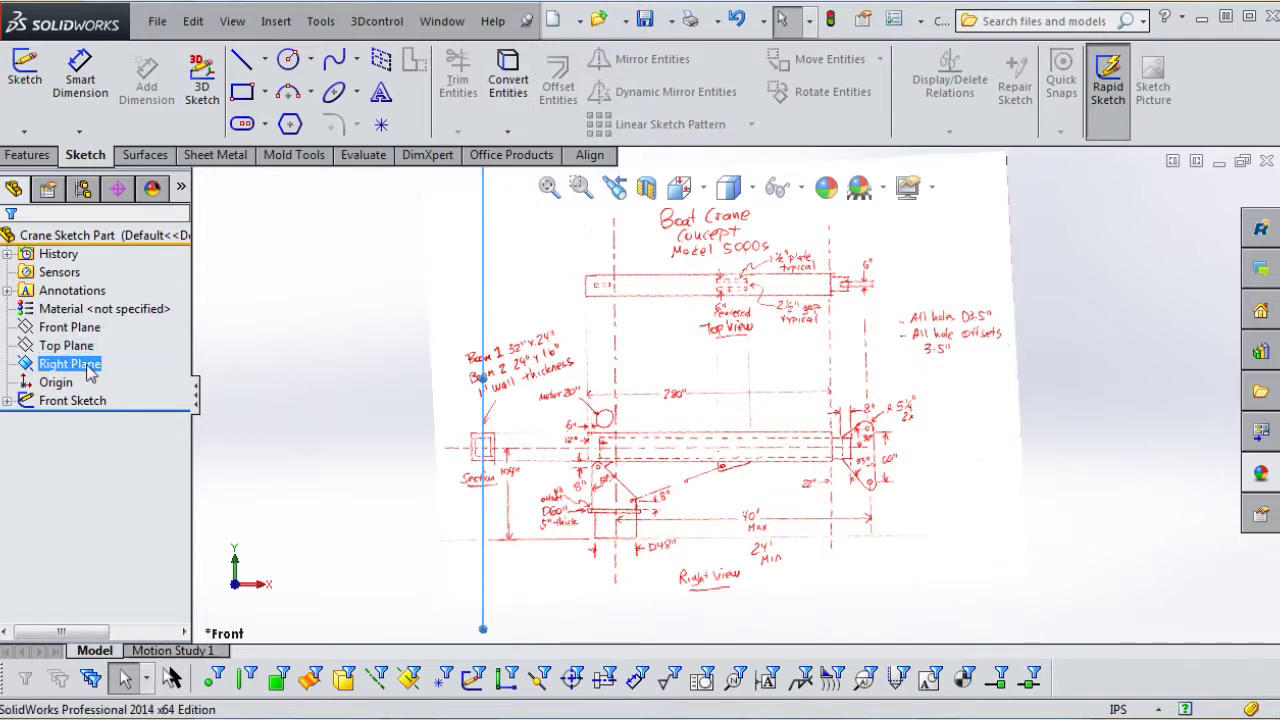
pyautogui.click(24, 75)
pyautogui.click(1153, 100)
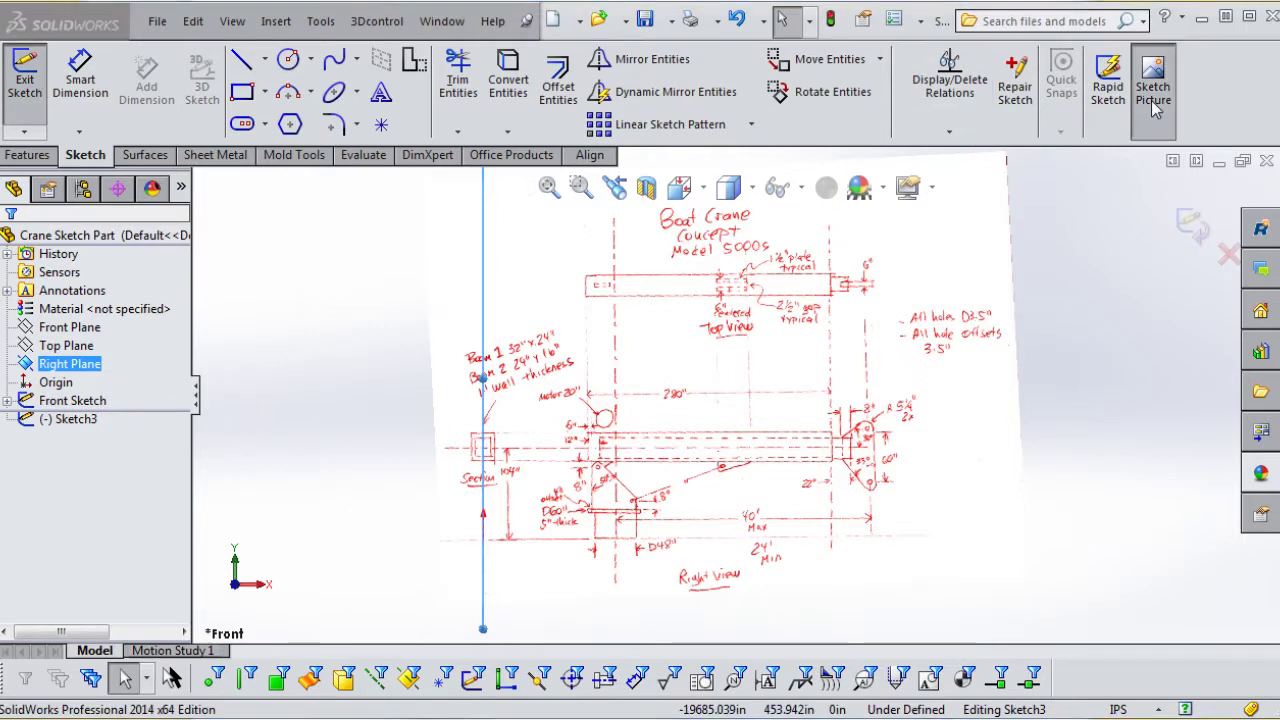
pyautogui.doubleClick(541, 226)
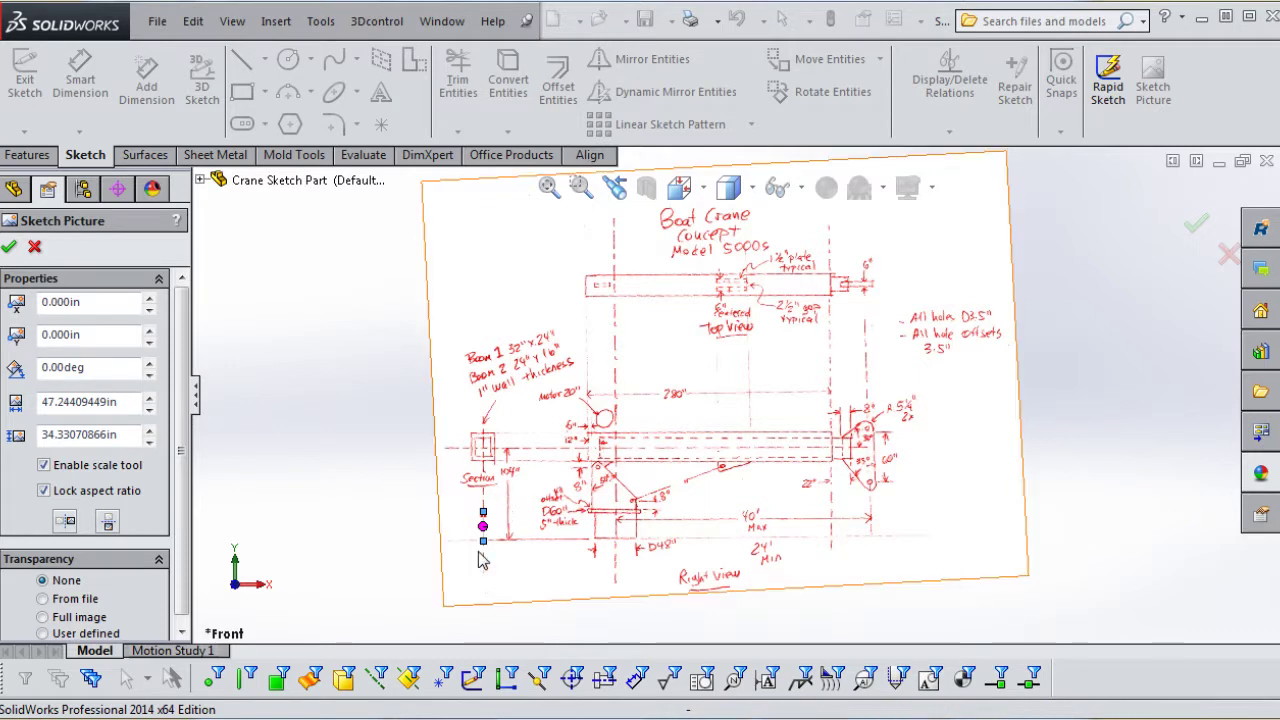
pyautogui.click(703, 190)
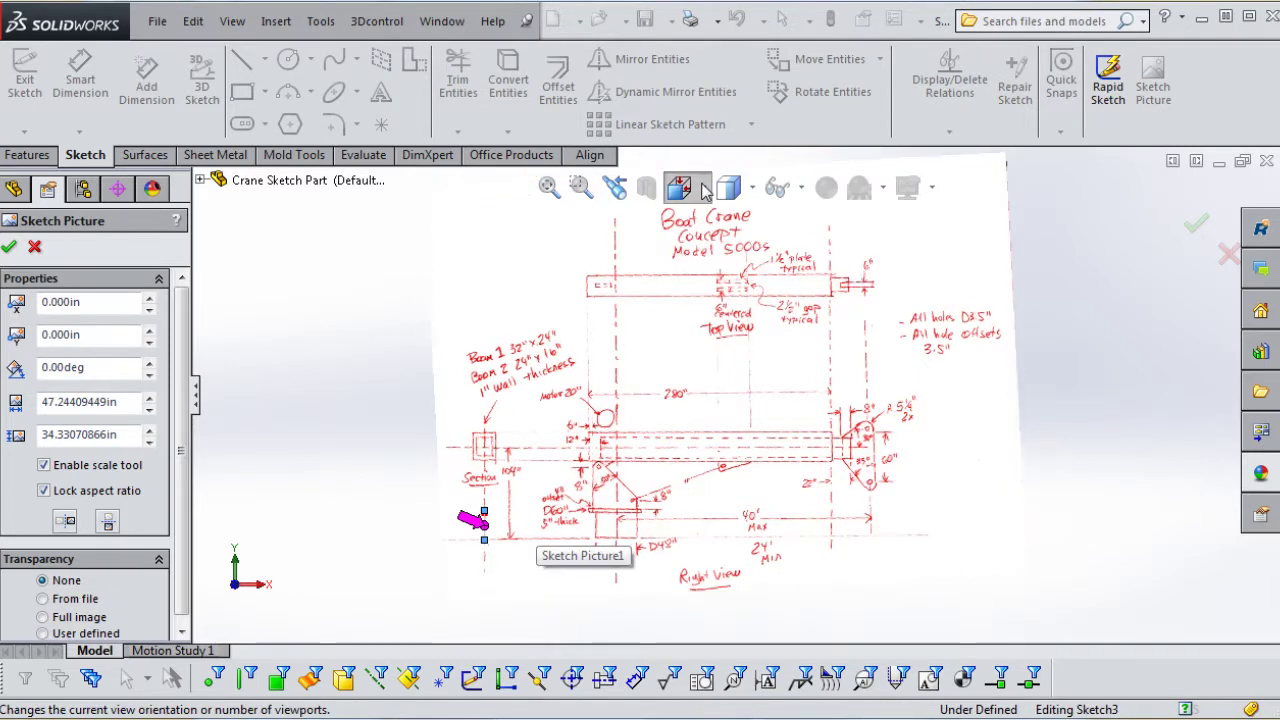
pyautogui.click(821, 330)
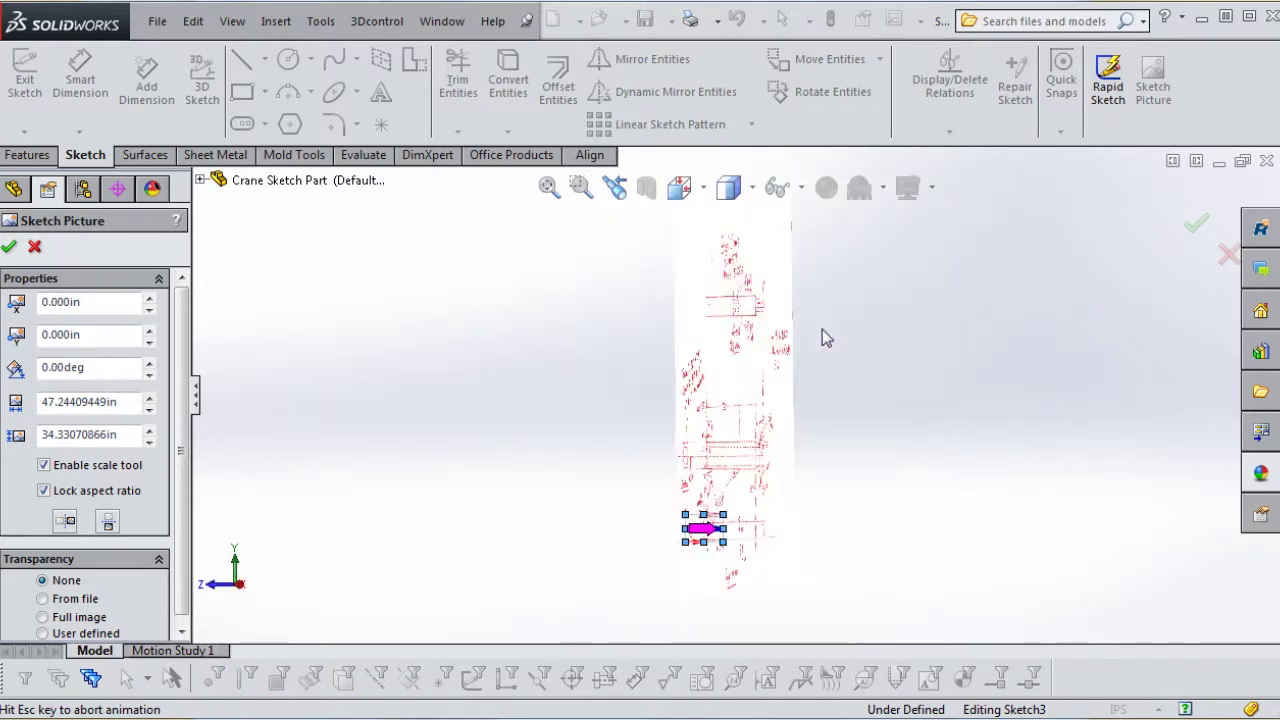
pyautogui.scroll(-5, 750, 522)
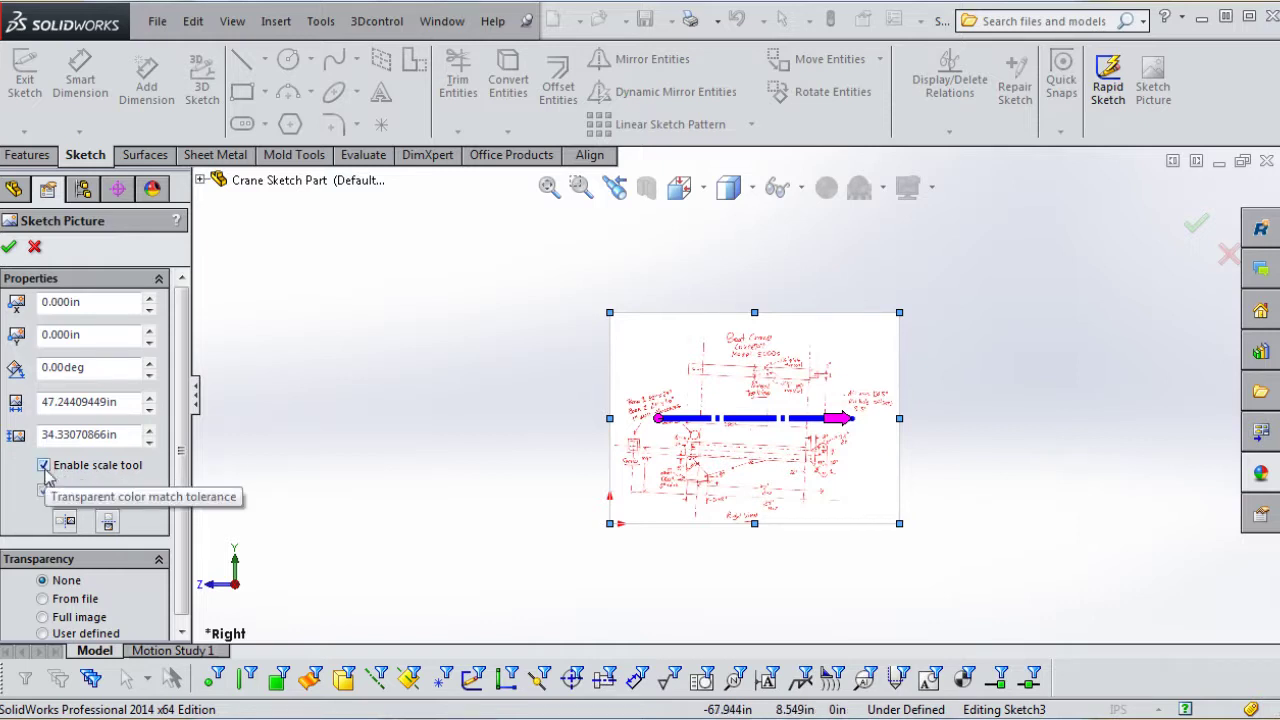
# Disable the scale tool and enlarge the Right Plane picture to about 295.71 in wide by 214.88 in high.
pyautogui.click(43, 466)
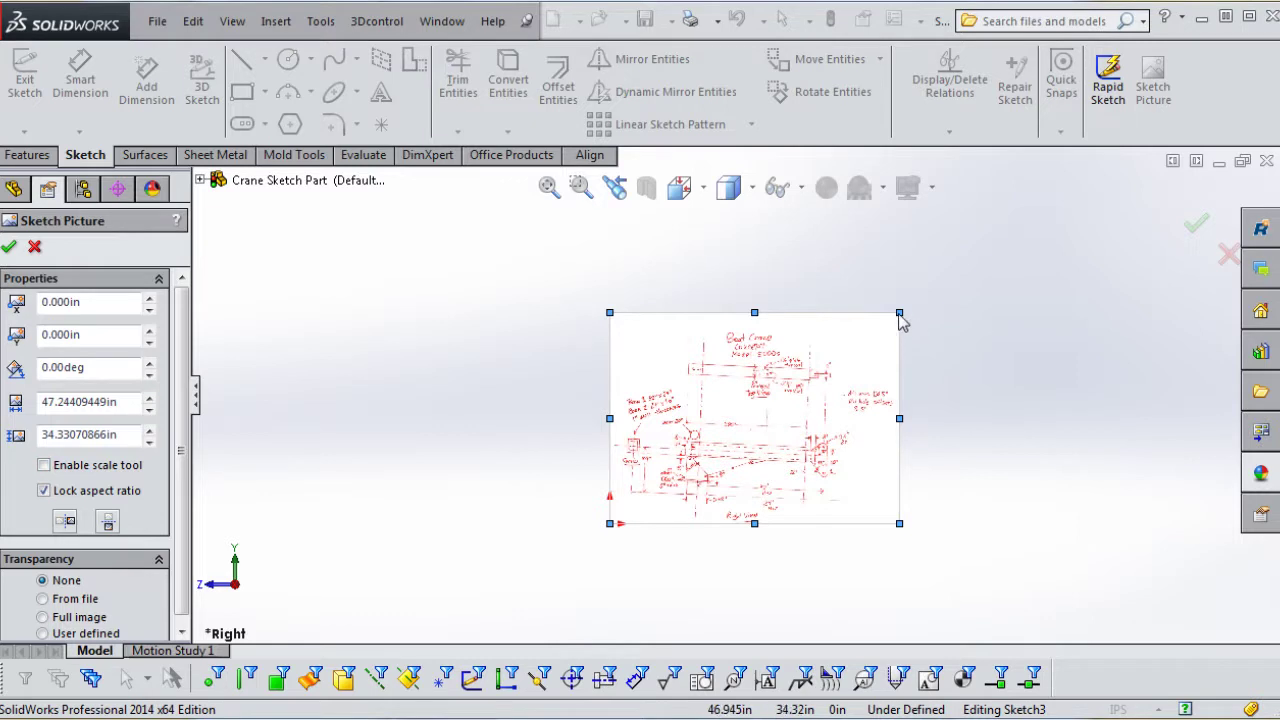
pyautogui.moveTo(900, 314)
pyautogui.mouseDown()
pyautogui.moveTo(1080, 223)
pyautogui.moveTo(1140, 160)
pyautogui.mouseUp()
pyautogui.press('z')
pyautogui.press('z')
pyautogui.press('z')
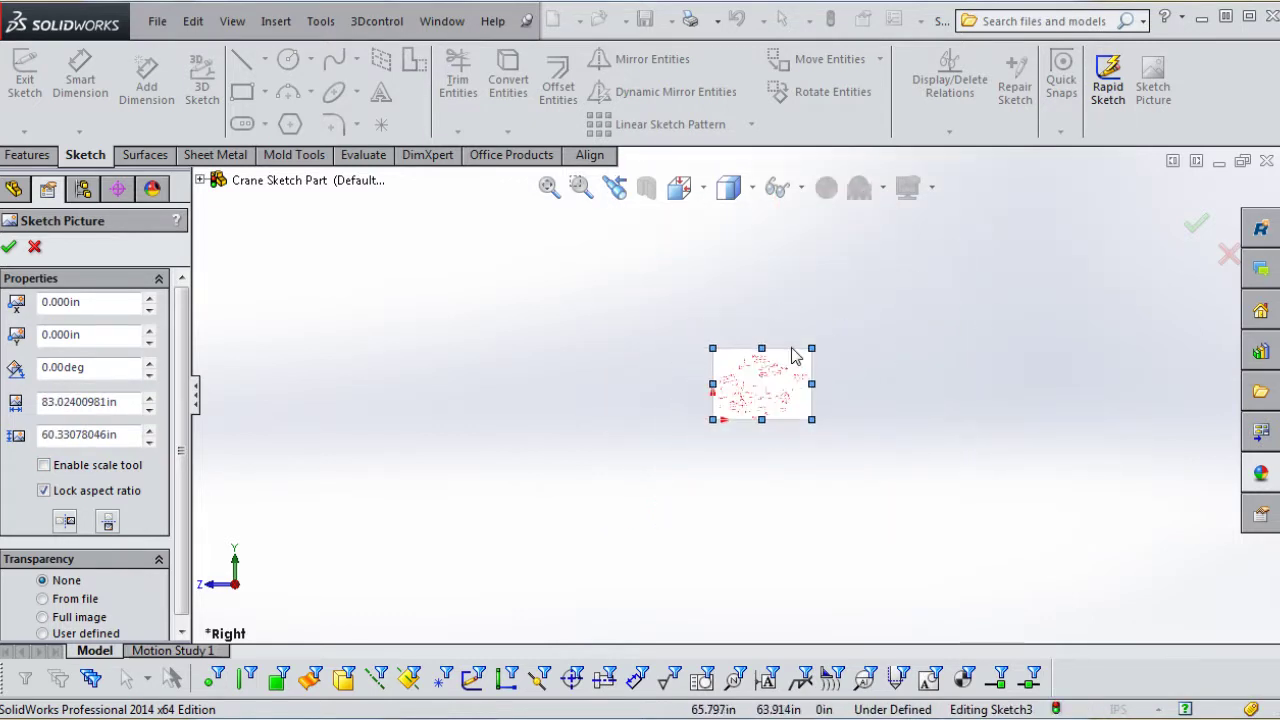
pyautogui.moveTo(811, 349)
pyautogui.mouseDown()
pyautogui.moveTo(1076, 160)
pyautogui.moveTo(785, 398)
pyautogui.moveTo(766, 376)
pyautogui.mouseUp()
pyautogui.press('z')
# Move the Right Plane picture to about X -88.68 in and Y -29.48 in so the crane base's bottom centre sits at the origin.
pyautogui.scroll(-6, 714, 428)
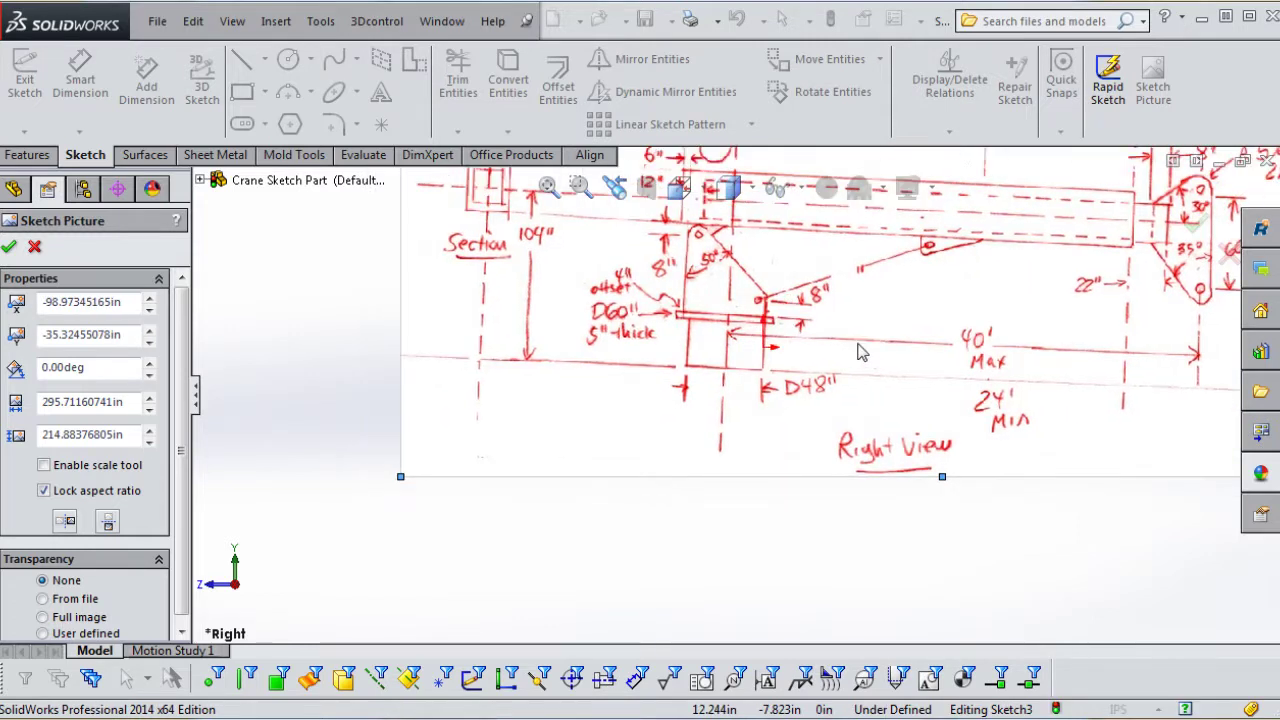
pyautogui.moveTo(862, 351); pyautogui.dragTo(883, 337)
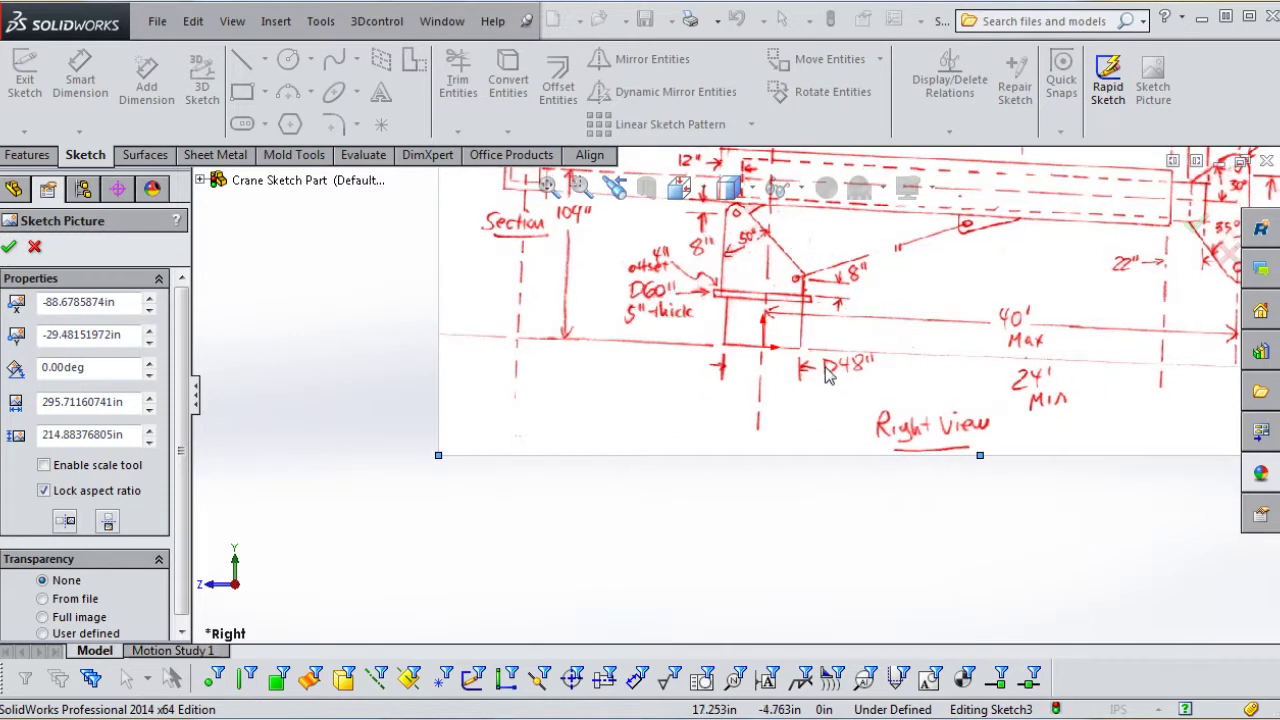
pyautogui.scroll(4, 815, 357)
pyautogui.scroll(-4, 785, 310)
pyautogui.scroll(4, 750, 277)
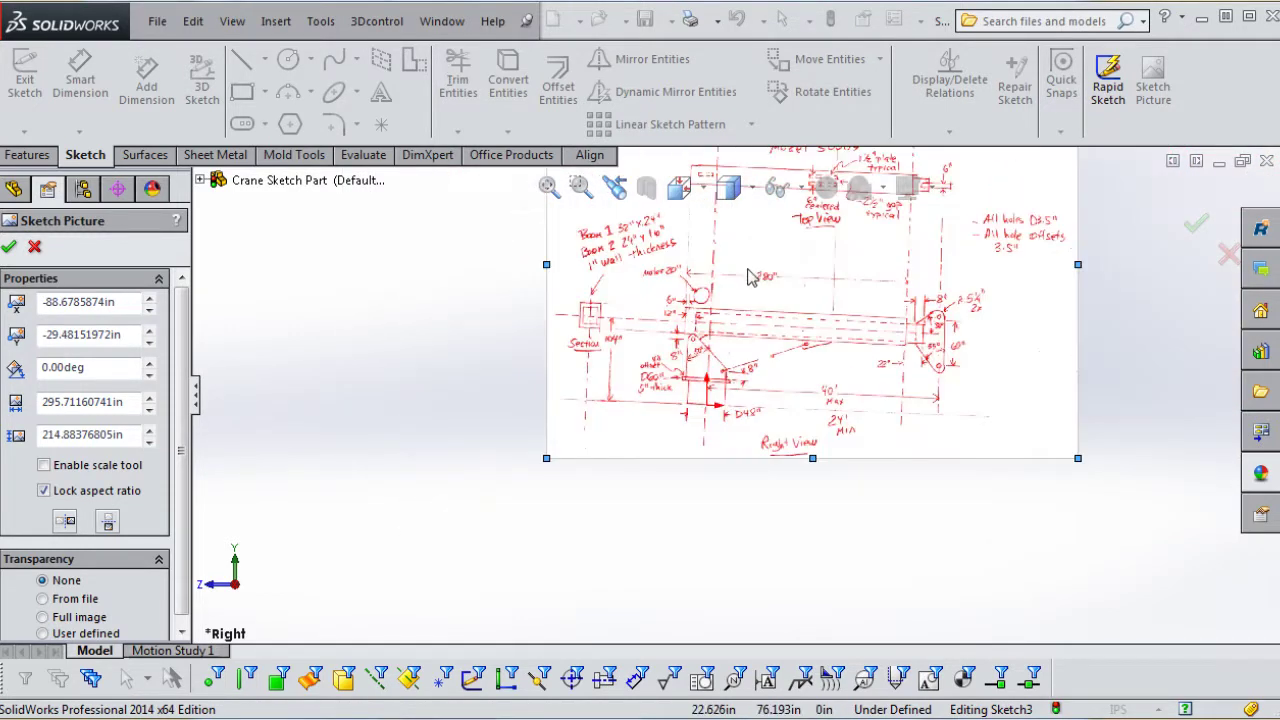
pyautogui.scroll(-5, 750, 277)
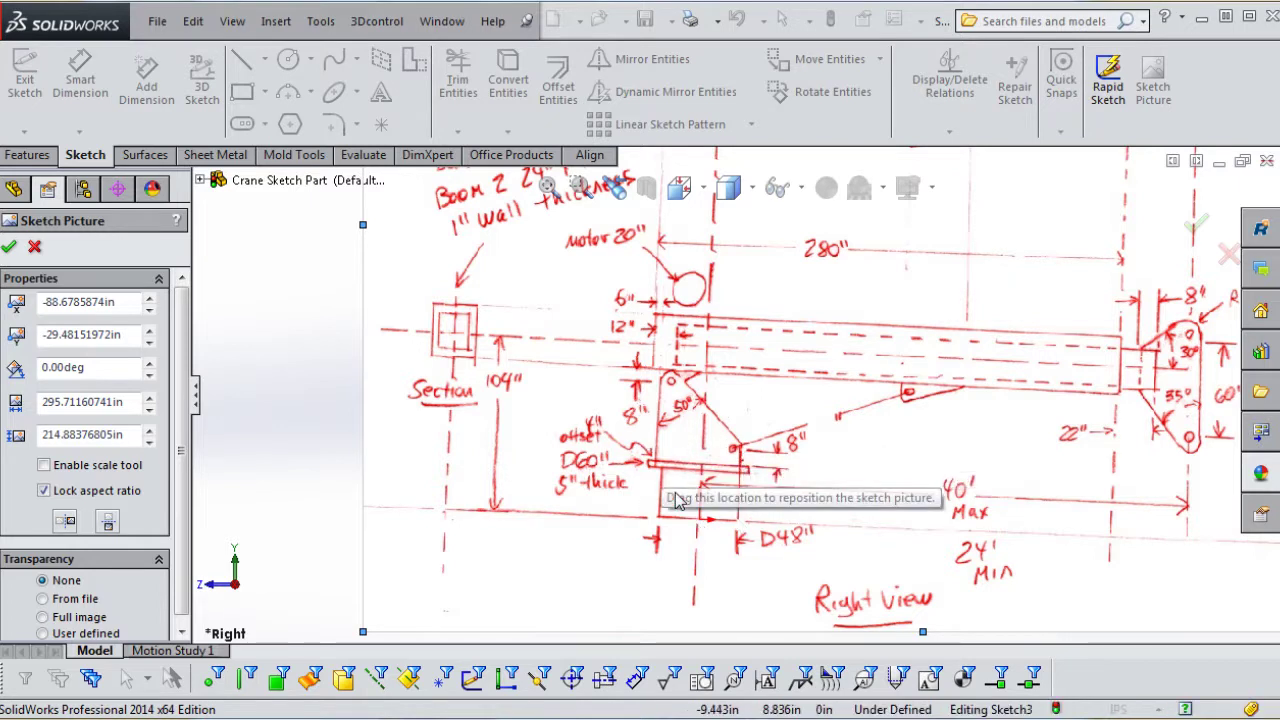
pyautogui.scroll(3, 771, 474)
pyautogui.scroll(-2, 771, 474)
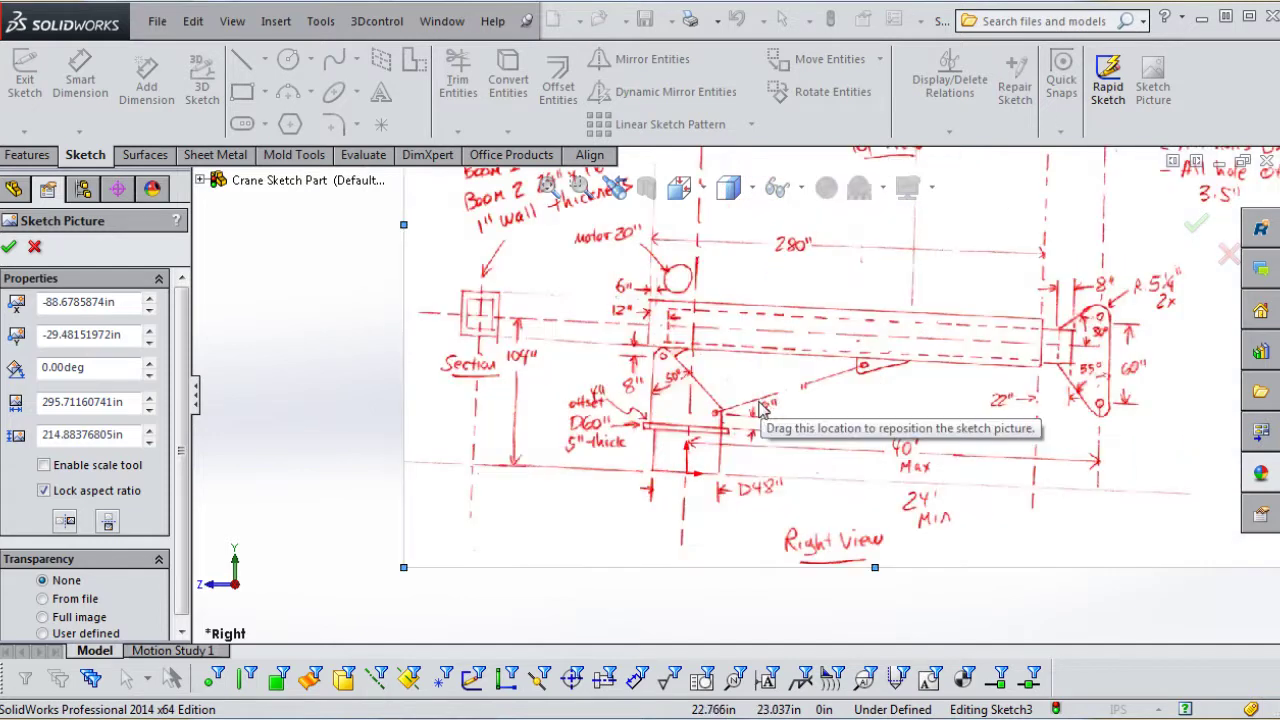
pyautogui.scroll(2, 757, 398)
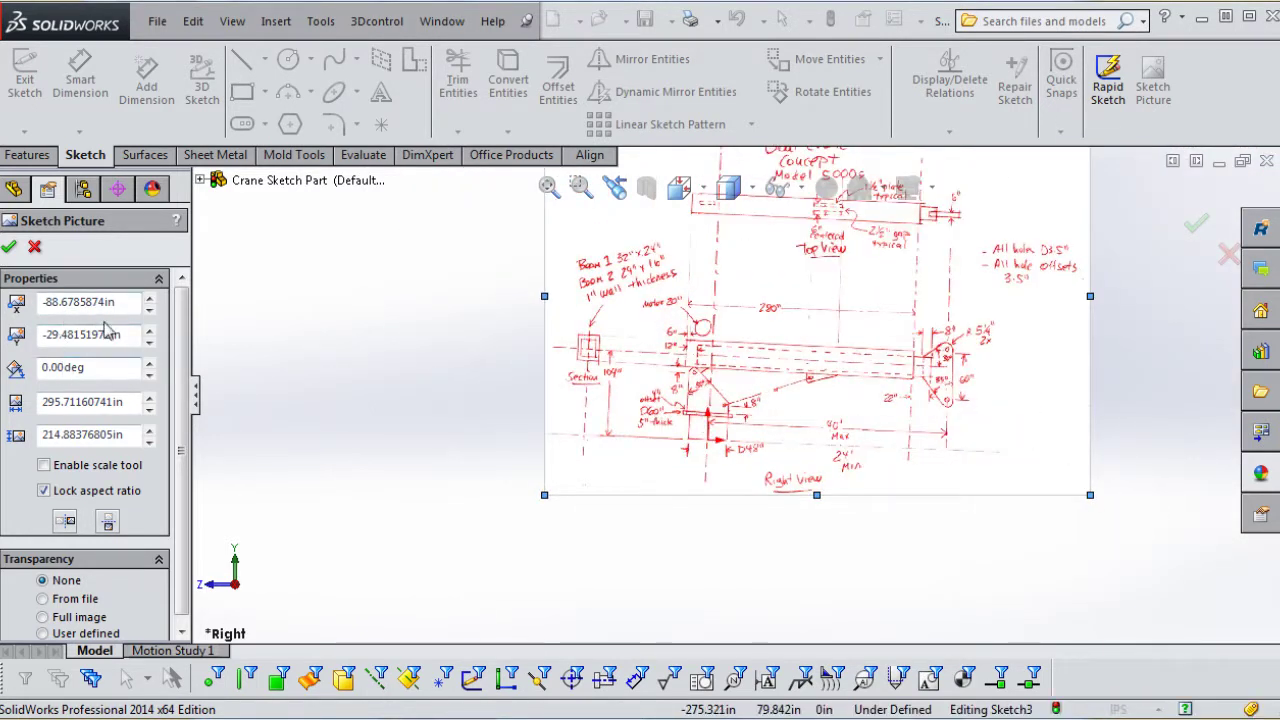
# Accept the Right Plane picture settings and draw a horizontal centerline about 124.24 in long along the upper edge of the Right view boom.
pyautogui.scroll(-1, 808, 385)
pyautogui.scroll(1, 805, 380)
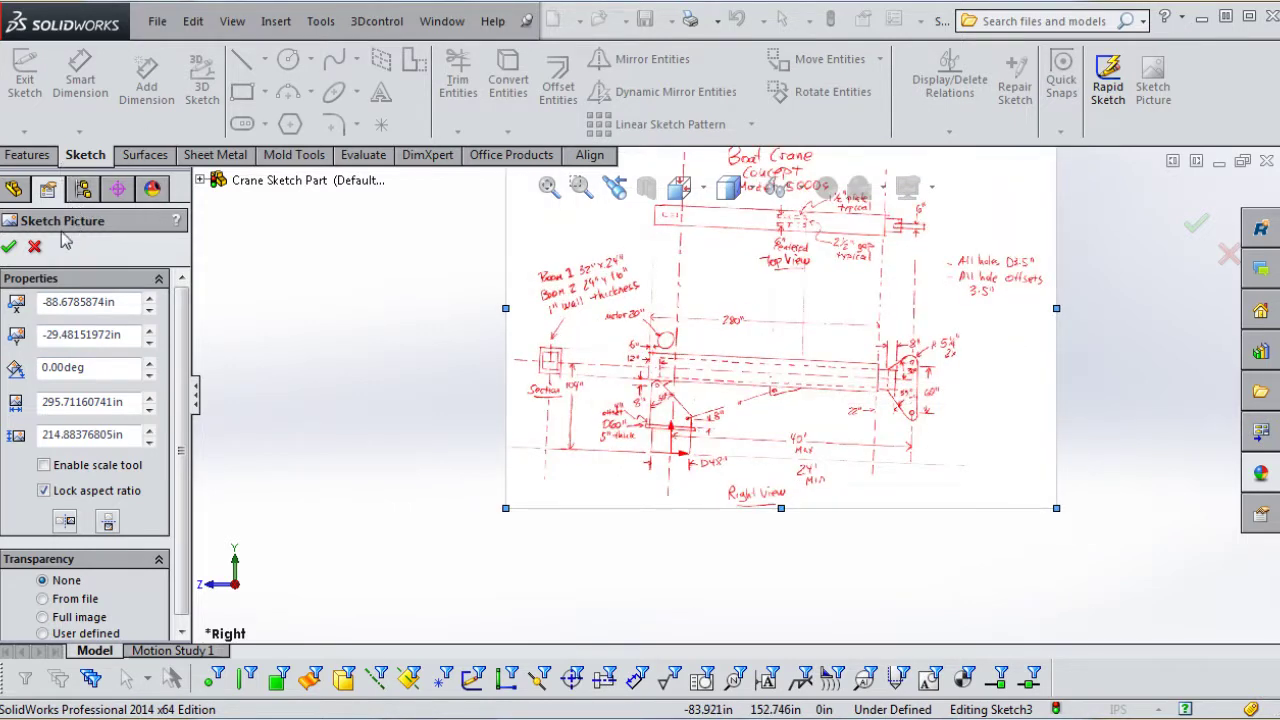
pyautogui.click(8, 247)
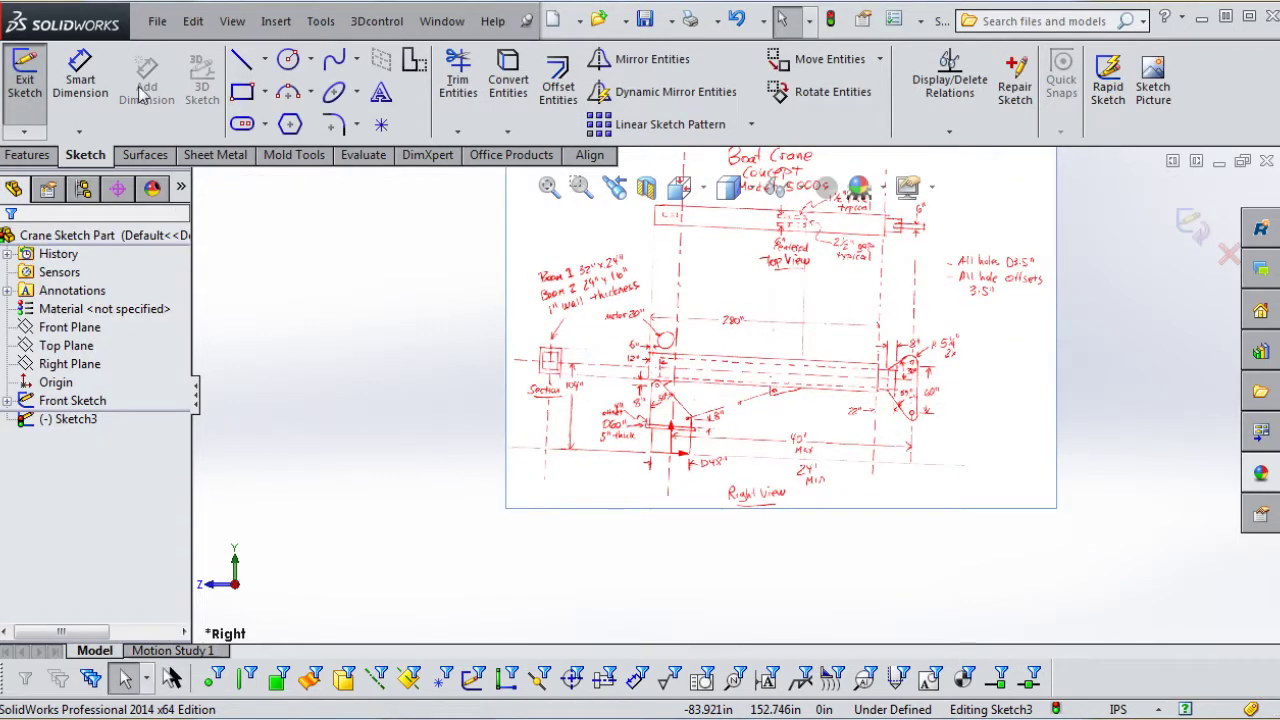
pyautogui.click(265, 60)
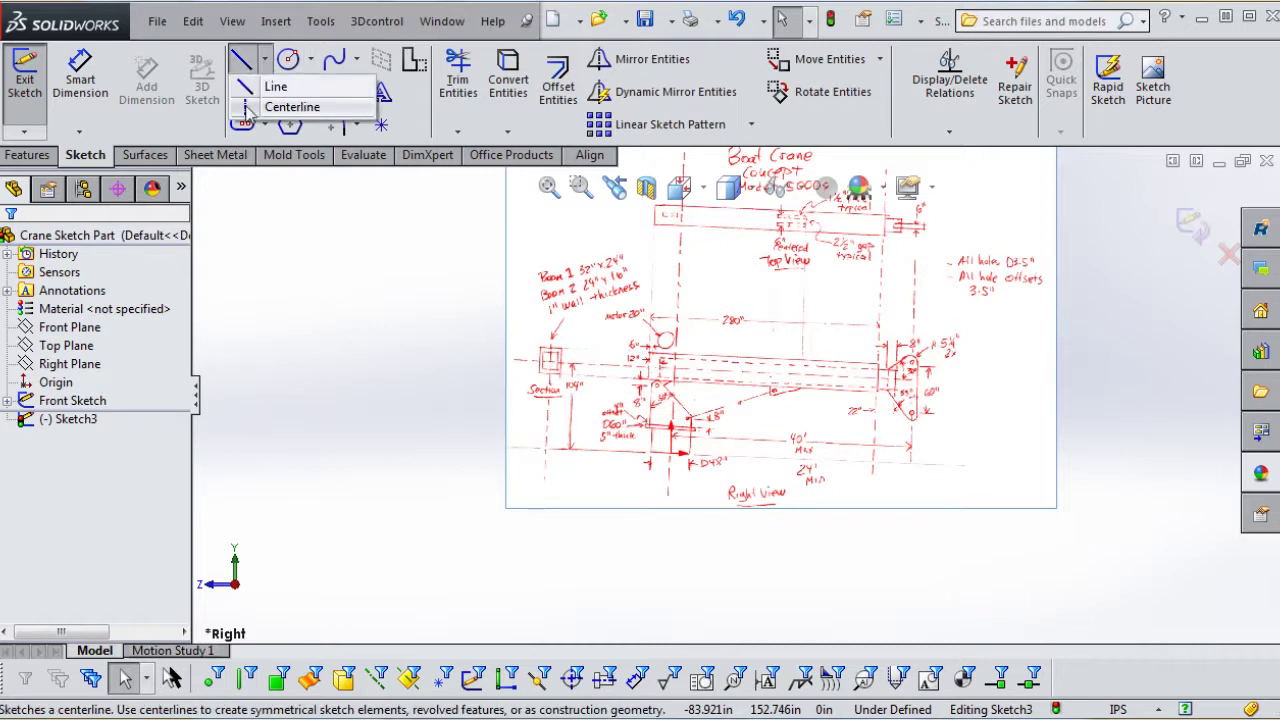
pyautogui.click(295, 104)
pyautogui.scroll(-4, 655, 350)
pyautogui.moveTo(660, 352)
pyautogui.mouseDown()
pyautogui.moveTo(903, 341)
pyautogui.moveTo(1157, 370)
pyautogui.mouseUp()
# Dimension the boom centerline's length as 280 in.
pyautogui.click(80, 80)
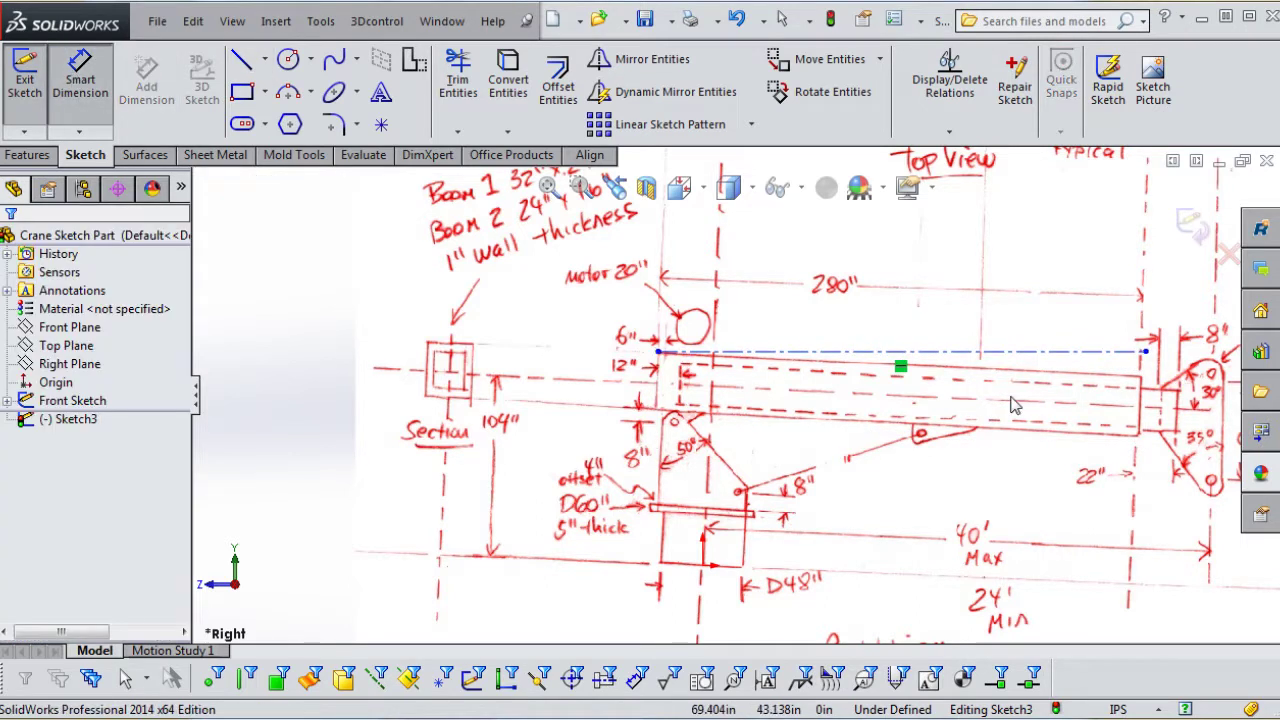
pyautogui.click(1008, 353)
pyautogui.click(960, 322)
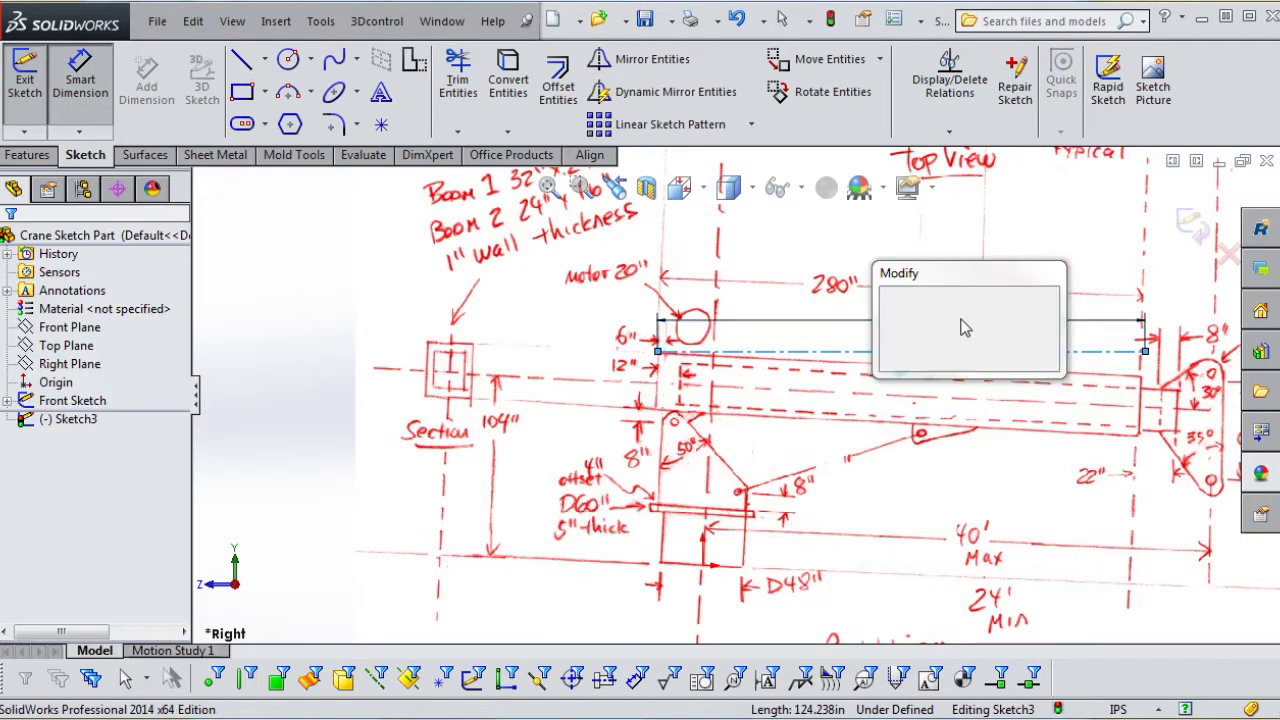
pyautogui.write('280')
pyautogui.press('Return')
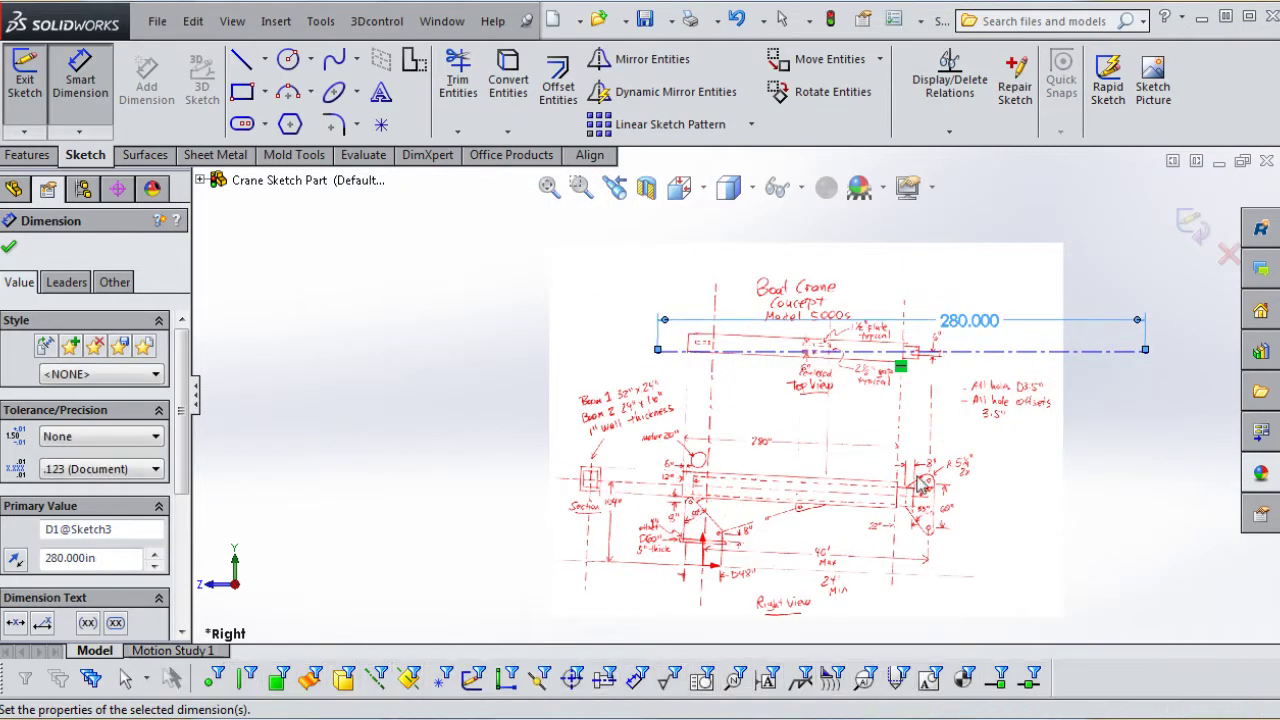
# Move the 280 in centerline so its left endpoint sits at the upper-left corner of the Right view boom.
pyautogui.scroll(3, 908, 477)
pyautogui.scroll(-2, 778, 384)
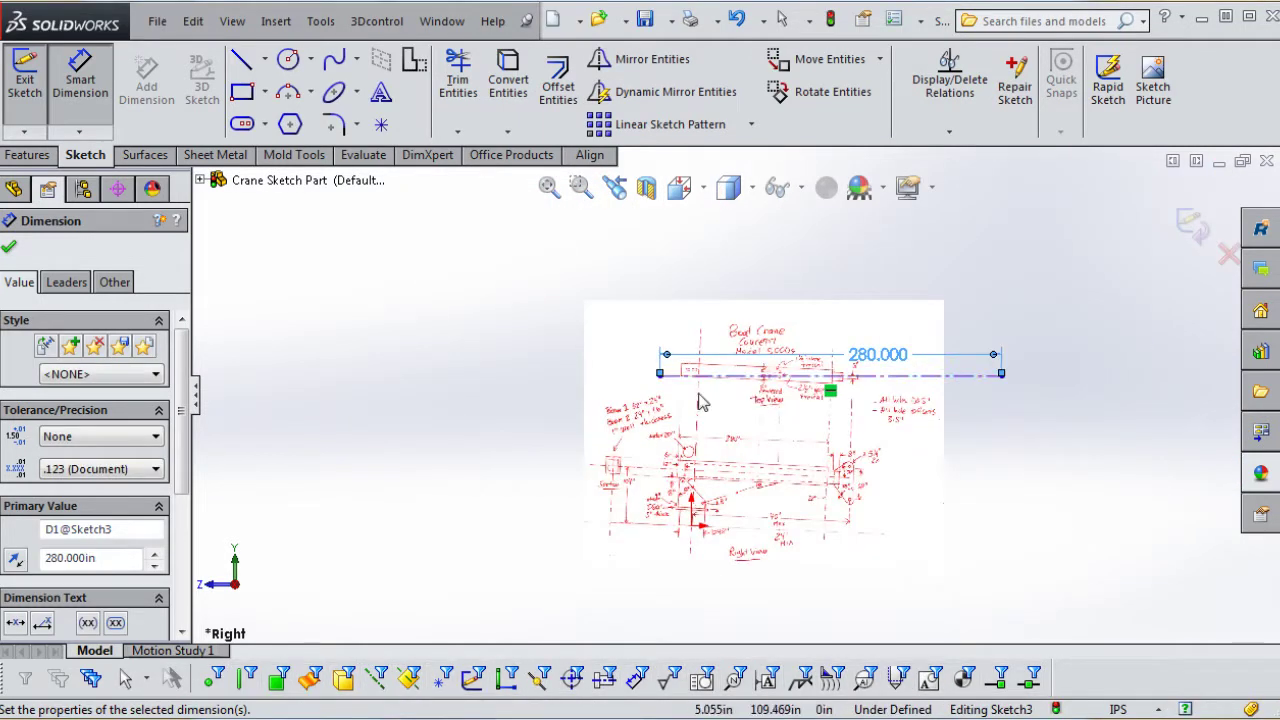
pyautogui.press('Escape')
pyautogui.moveTo(662, 378)
pyautogui.mouseDown()
pyautogui.moveTo(712, 417)
pyautogui.moveTo(680, 460)
pyautogui.mouseUp()
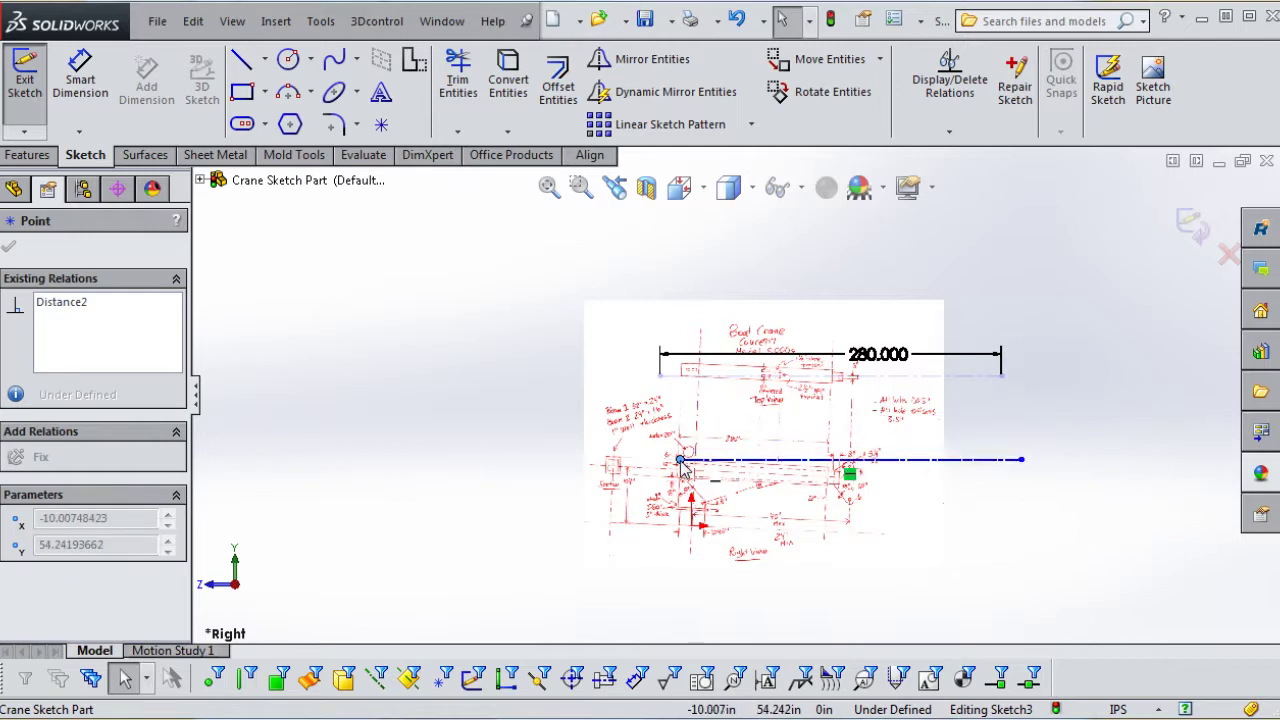
pyautogui.scroll(-2, 866, 471)
# Enlarge the Right Plane picture to about 547.94 in wide and move it to about X -153.70 in, Y -100.67 in, aligning the boom's left end.
pyautogui.click(831, 462)
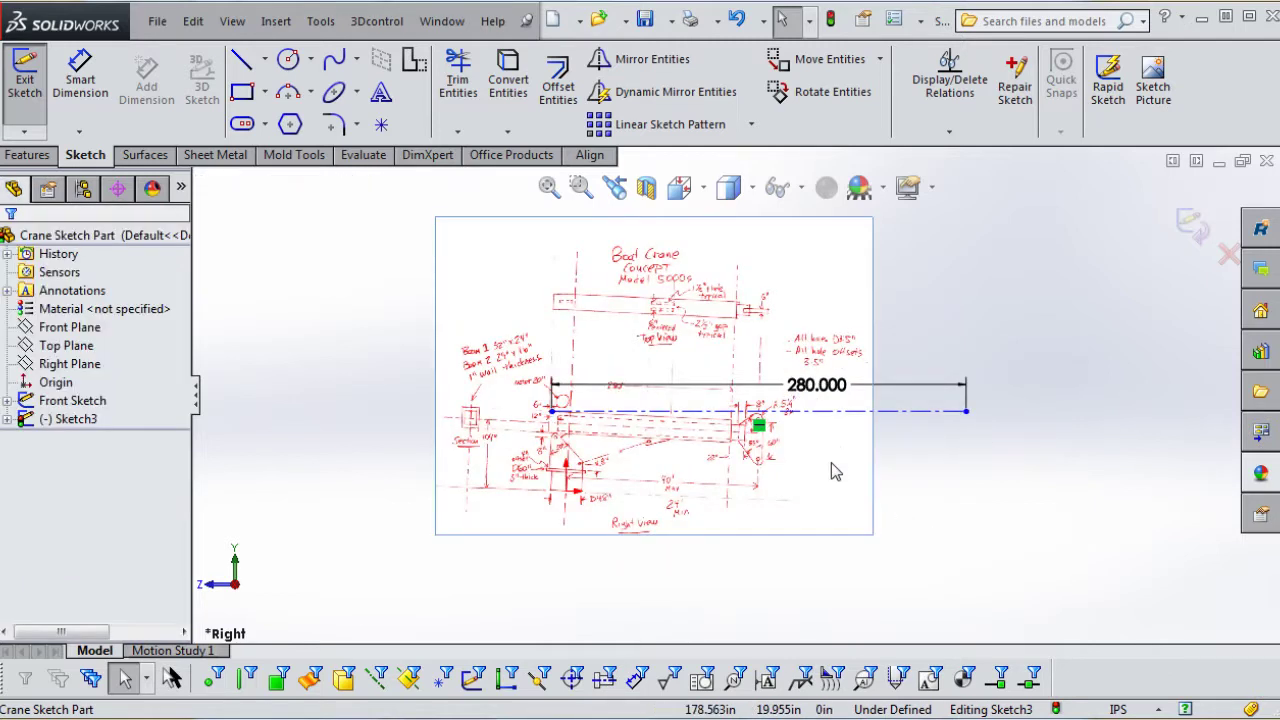
pyautogui.scroll(3, 815, 340)
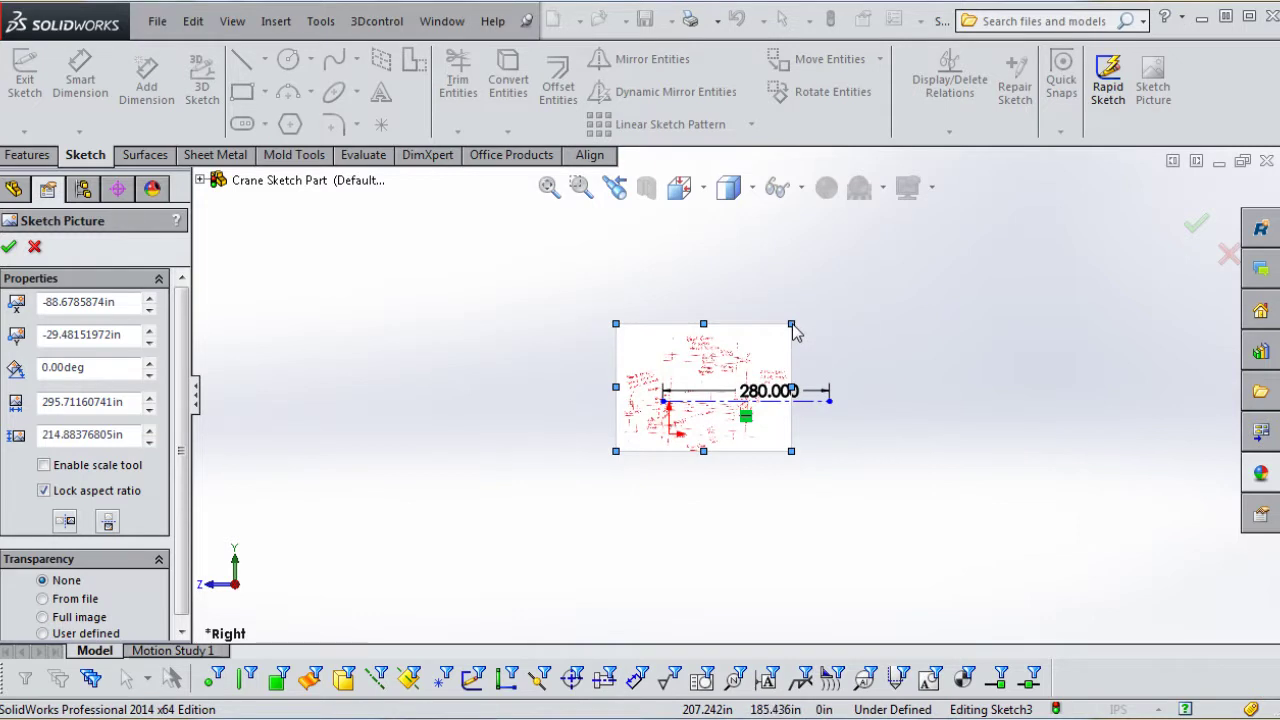
pyautogui.moveTo(793, 331); pyautogui.dragTo(945, 212)
pyautogui.scroll(-5, 733, 346)
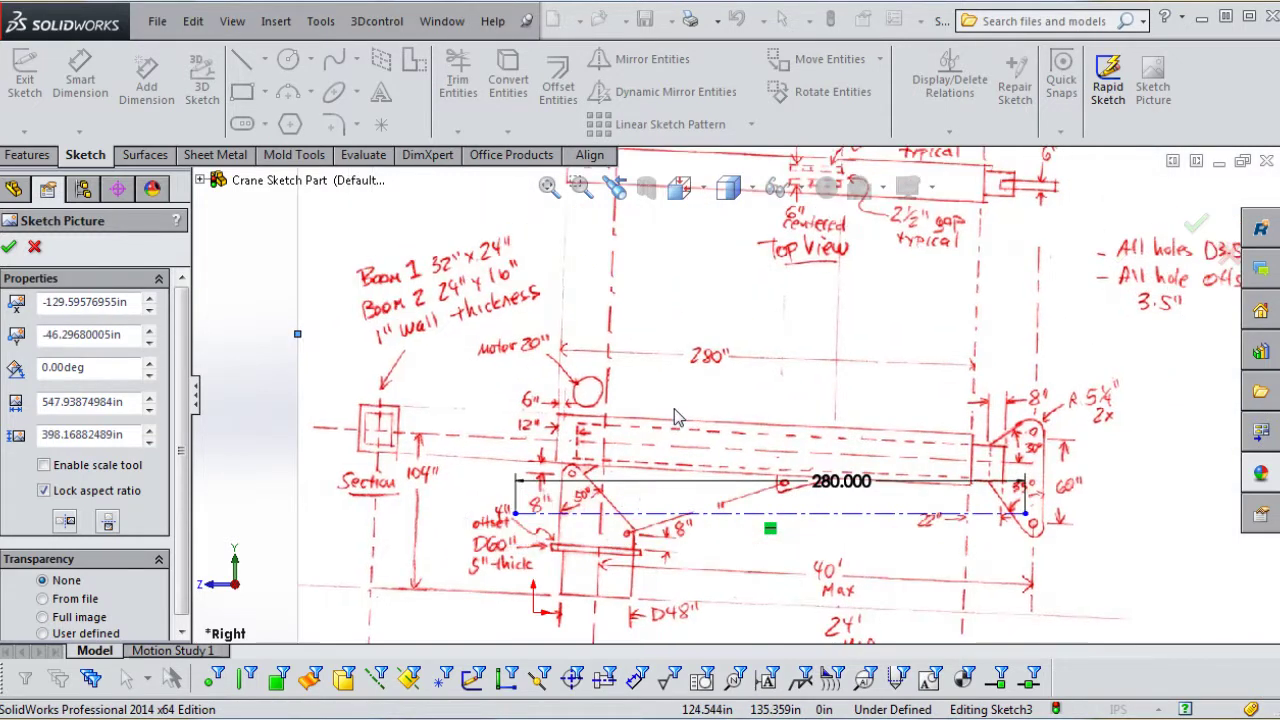
pyautogui.moveTo(675, 418)
pyautogui.mouseDown()
pyautogui.moveTo(660, 478)
pyautogui.moveTo(630, 518)
pyautogui.mouseUp()
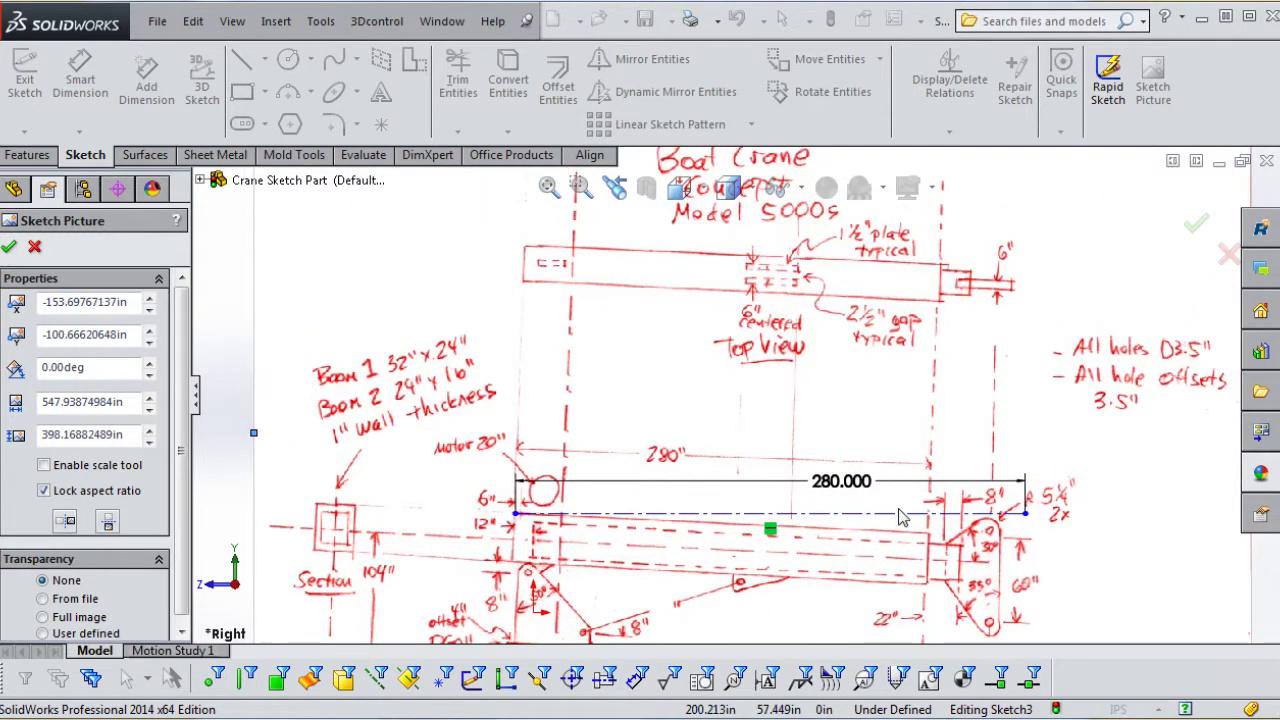
# Enlarge the picture to about 678.72 by 493.20 in and reposition it at about X -189.53 in, Y -140.38 in to match the centerline.
pyautogui.press('f')
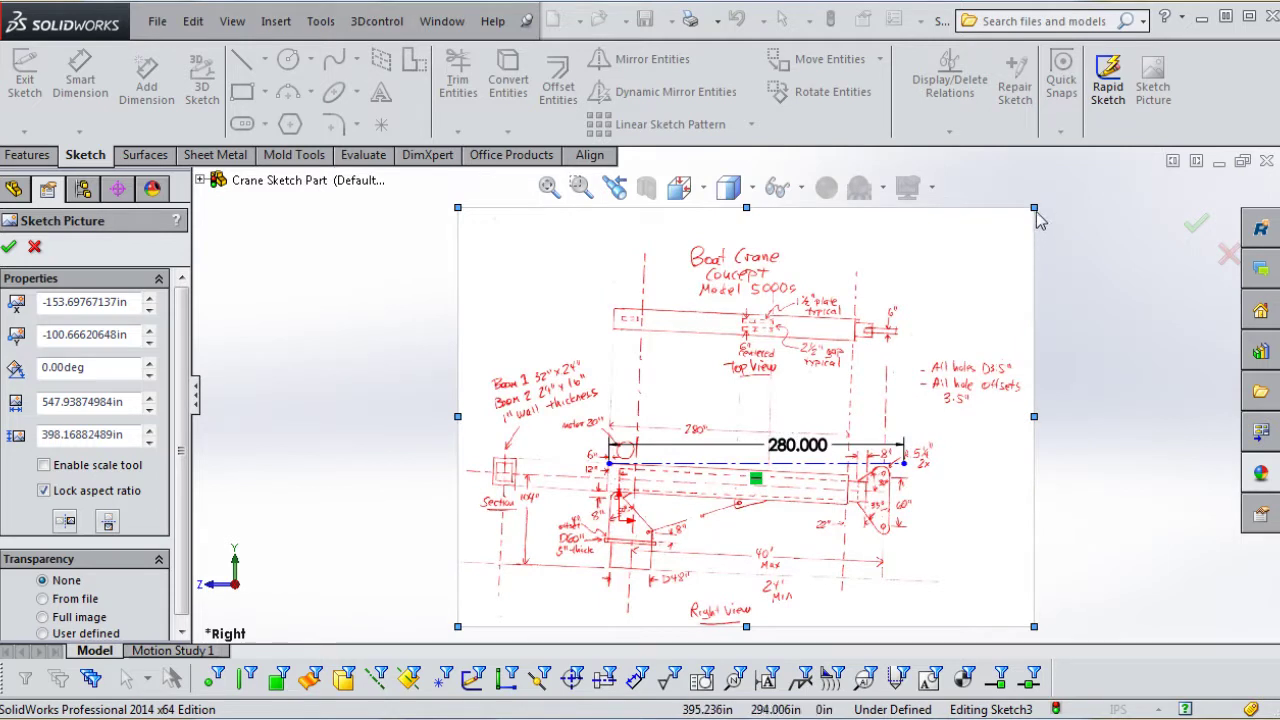
pyautogui.moveTo(1034, 208)
pyautogui.mouseDown()
pyautogui.moveTo(1150, 168)
pyautogui.moveTo(1013, 353)
pyautogui.mouseUp()
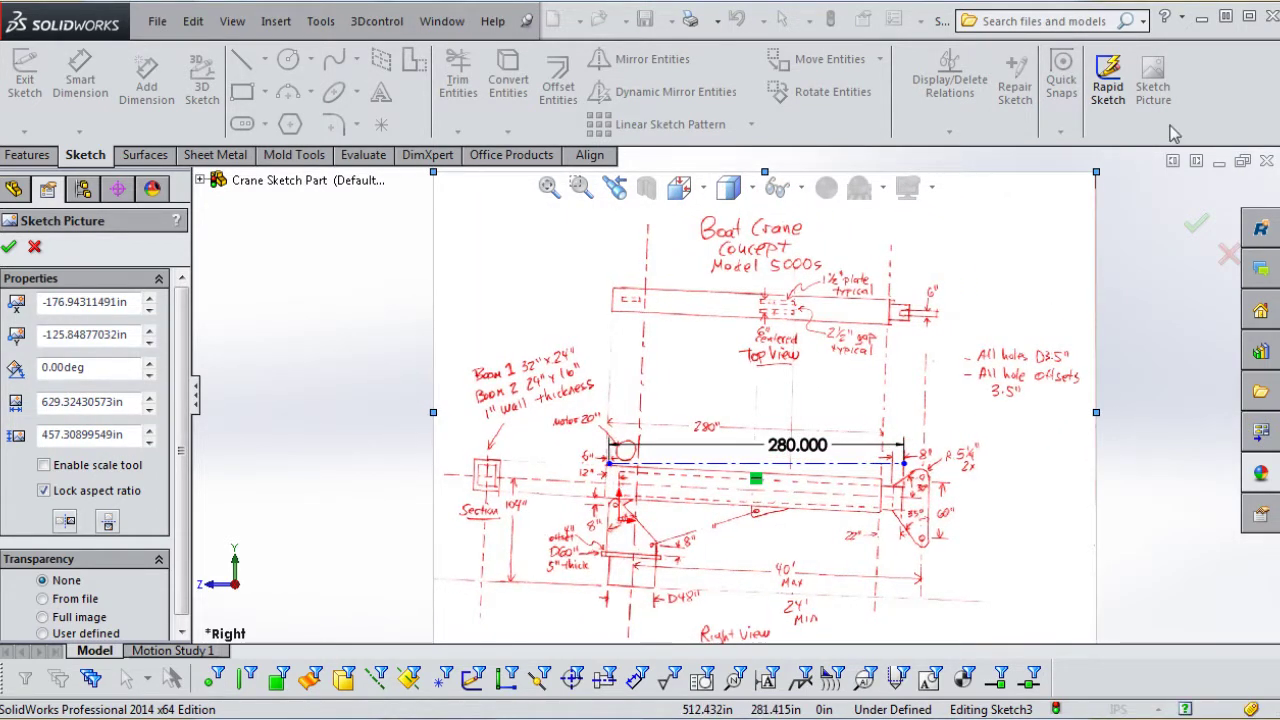
pyautogui.moveTo(1098, 180); pyautogui.dragTo(1150, 152)
pyautogui.moveTo(1025, 348)
pyautogui.mouseDown()
pyautogui.moveTo(1008, 347)
pyautogui.moveTo(1010, 365)
pyautogui.mouseUp()
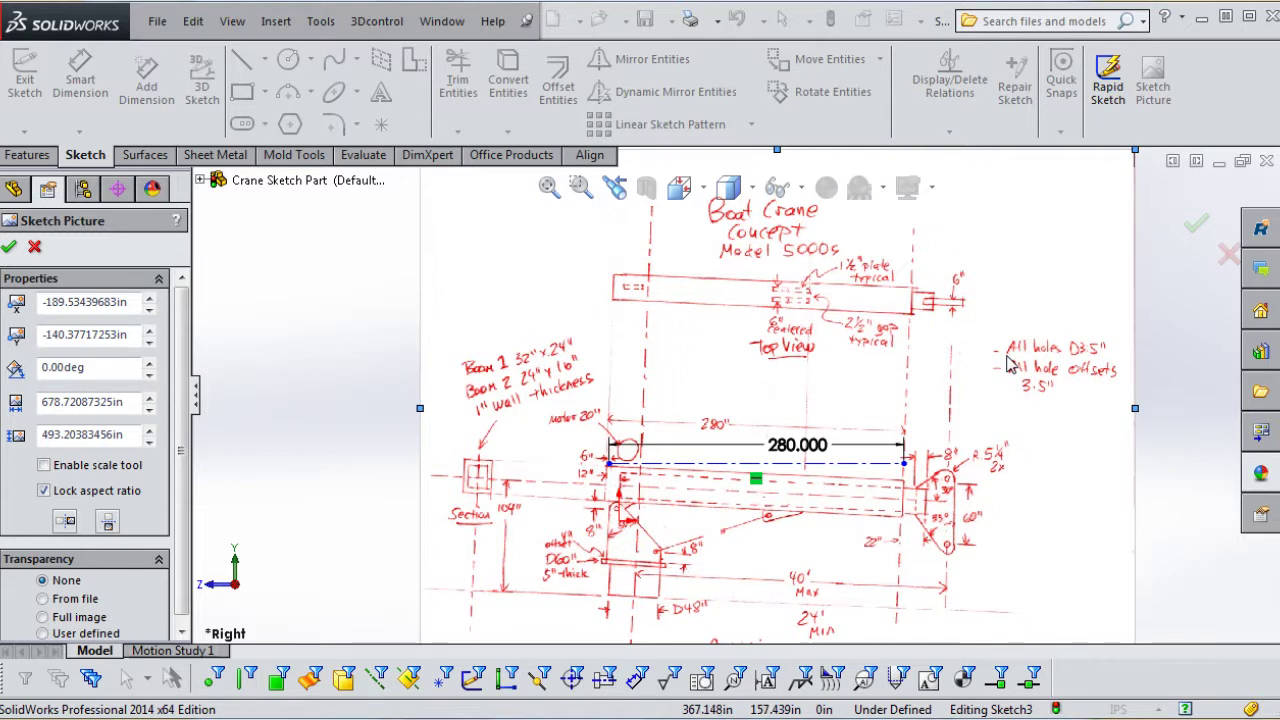
# Rotate the picture to 3 degrees and move it to about X -175.97 in, Y -147.16 in to realign the boom with the centerline.
pyautogui.doubleClick(96, 372)
pyautogui.write('3')
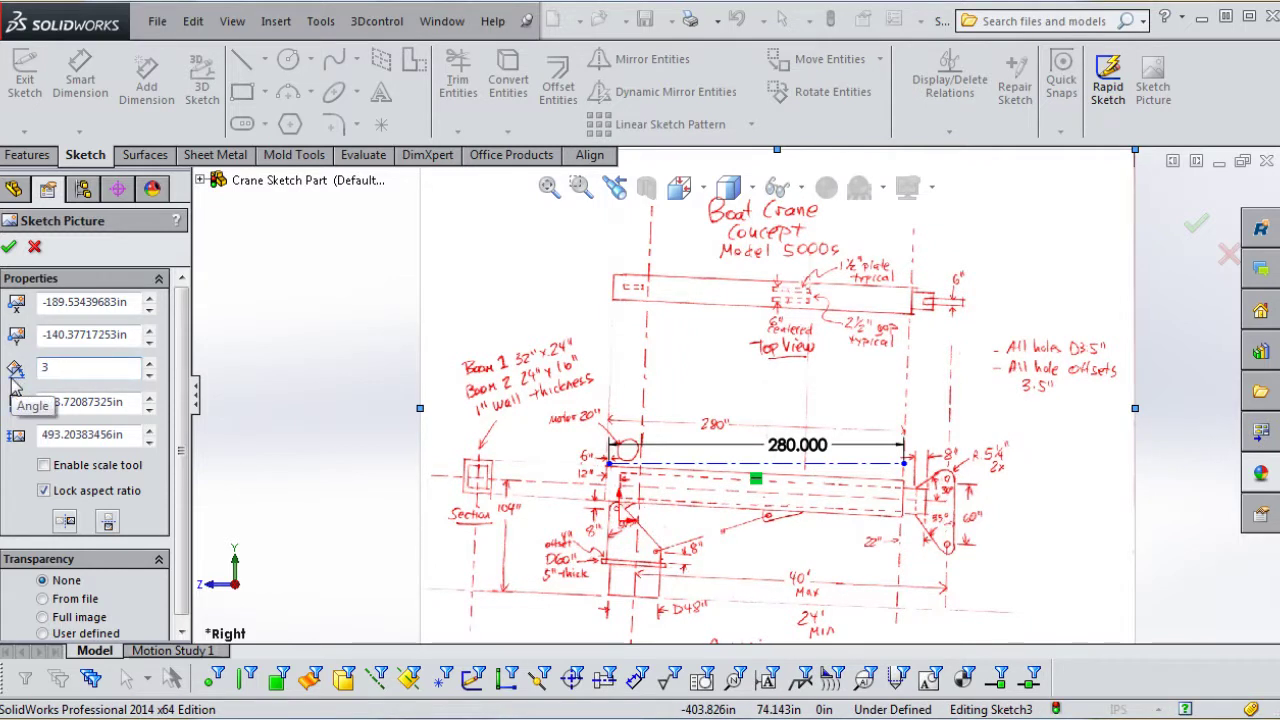
pyautogui.press('Return')
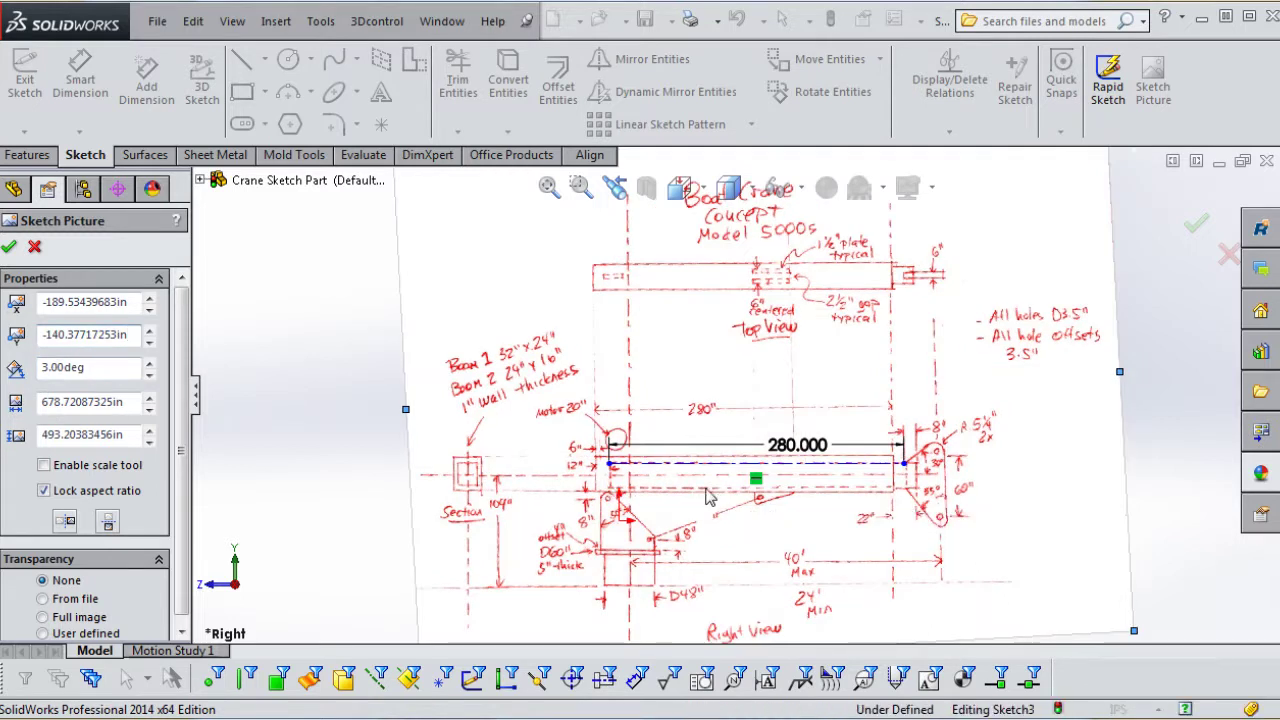
pyautogui.moveTo(707, 497); pyautogui.dragTo(715, 503)
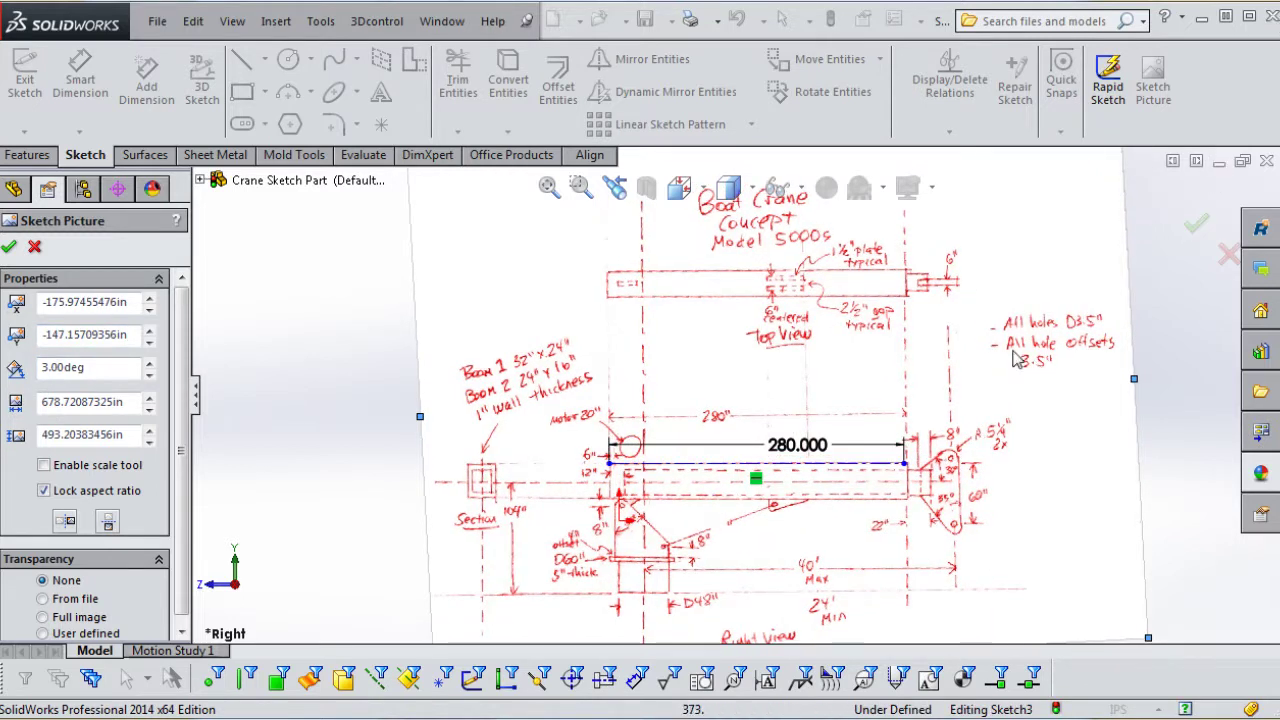
# Shrink the picture to about 674.79 by 490.35 in and shift it to about Y -144.96 in so the boom matches the 280 in centerline.
pyautogui.press('z')
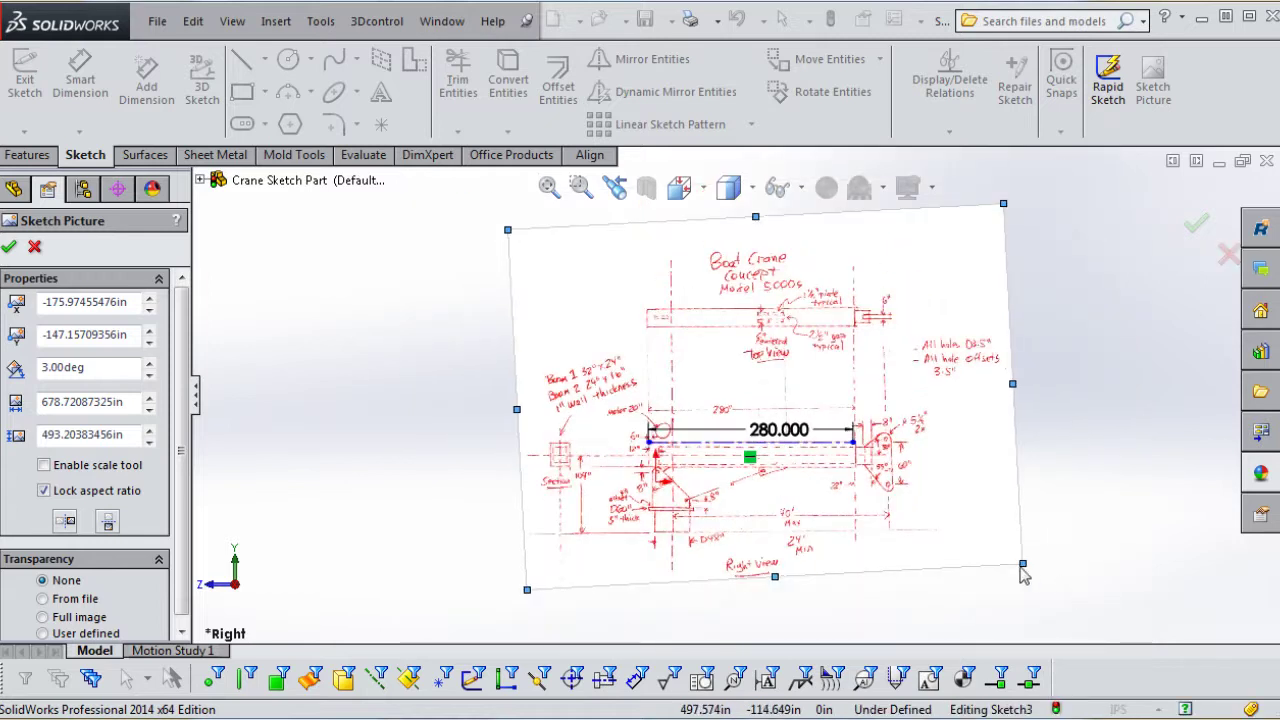
pyautogui.moveTo(1024, 572); pyautogui.dragTo(1019, 562)
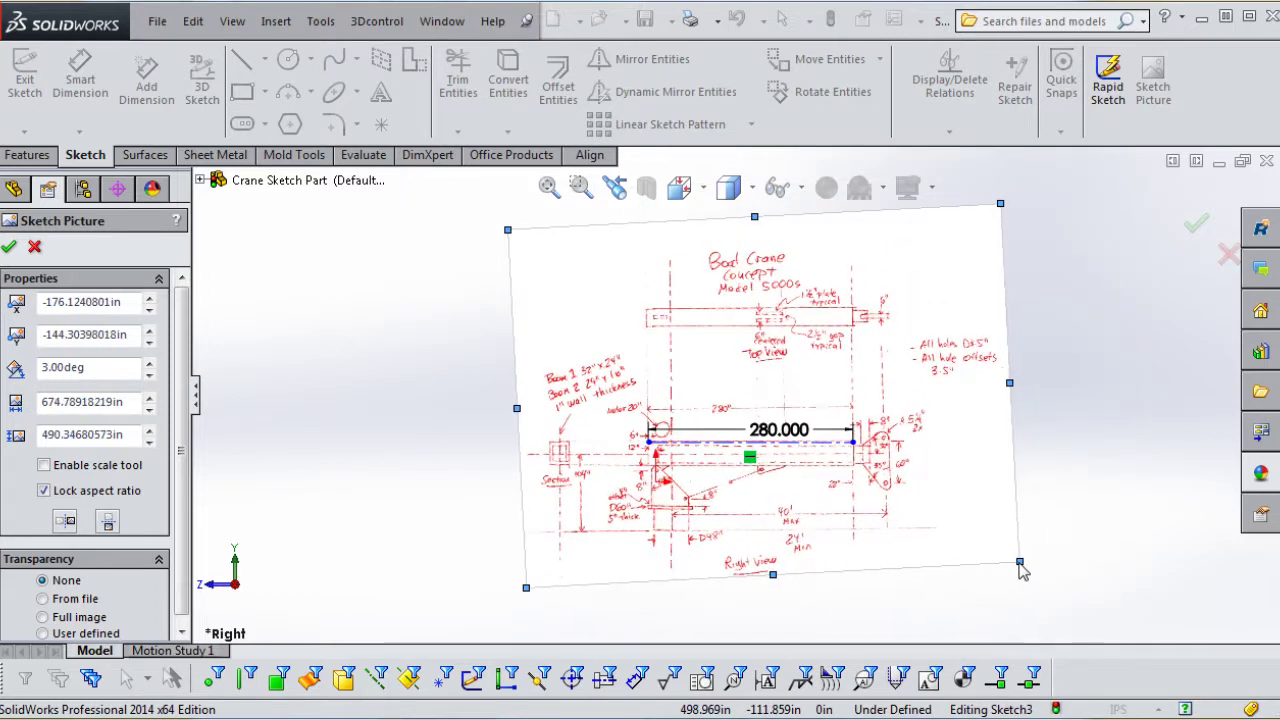
pyautogui.scroll(-5, 910, 513)
pyautogui.scroll(2, 785, 409)
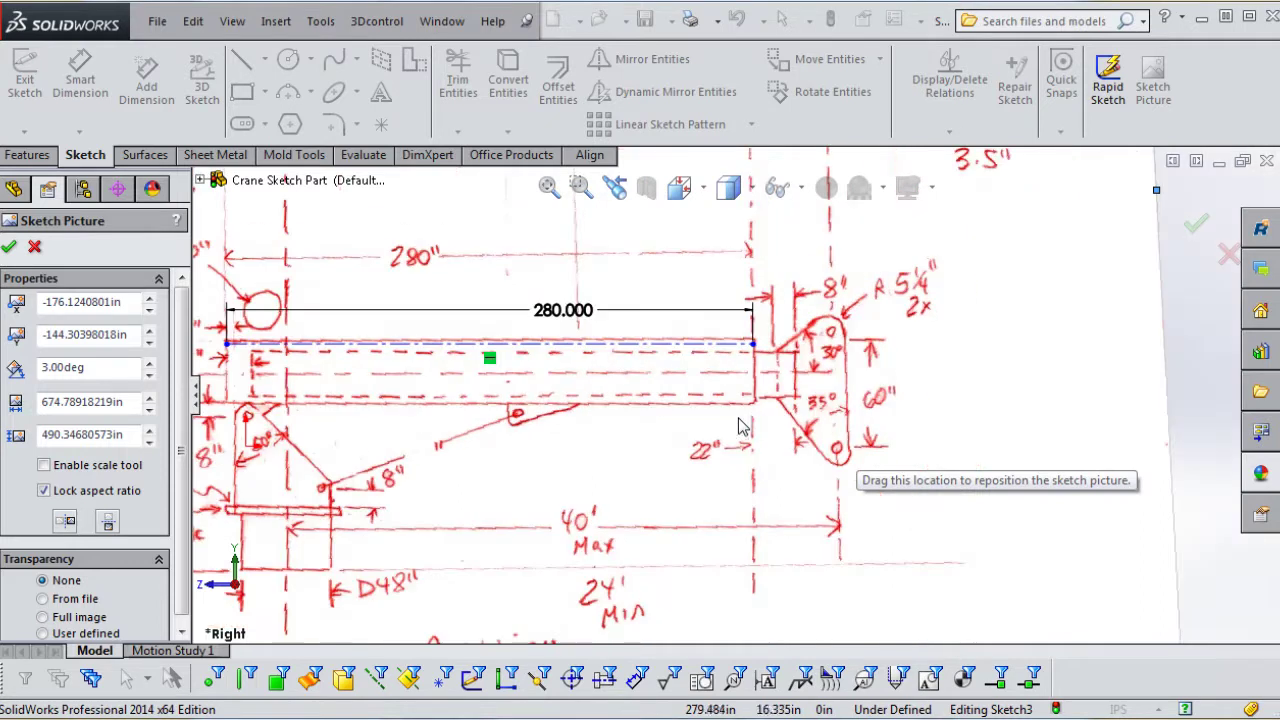
pyautogui.scroll(1, 407, 410)
pyautogui.moveTo(489, 405); pyautogui.dragTo(489, 403)
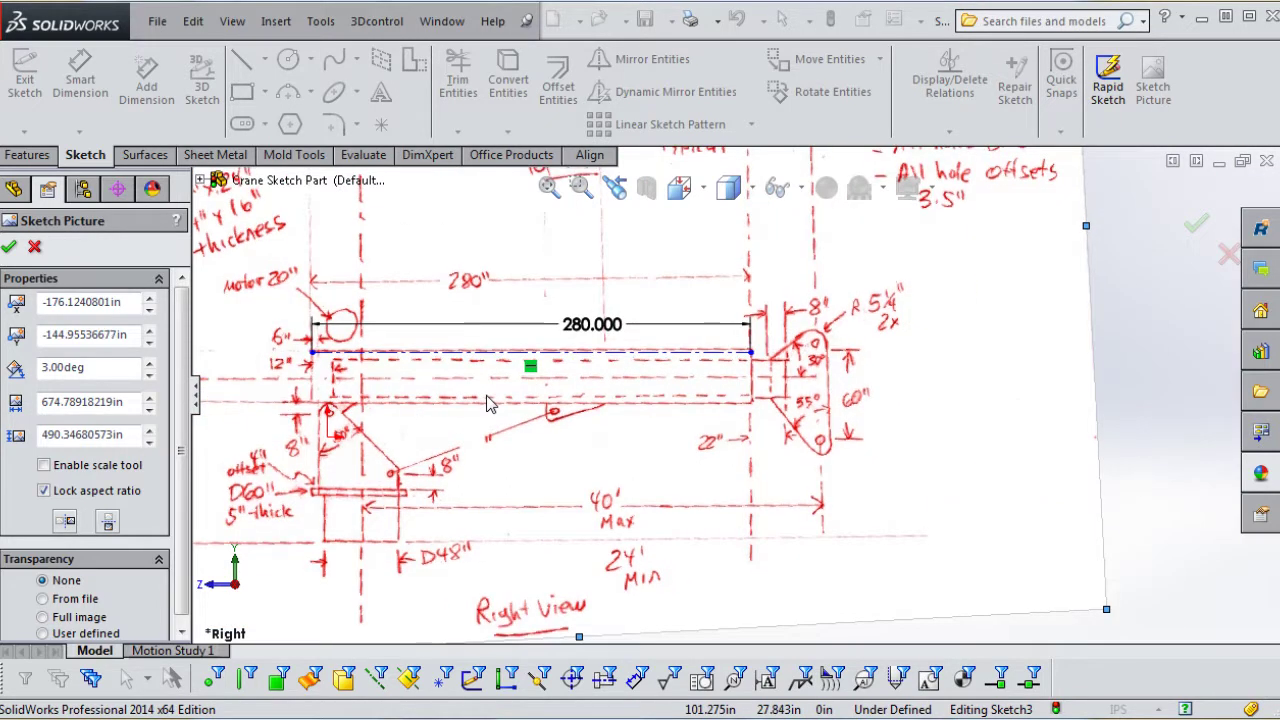
pyautogui.scroll(4, 602, 452)
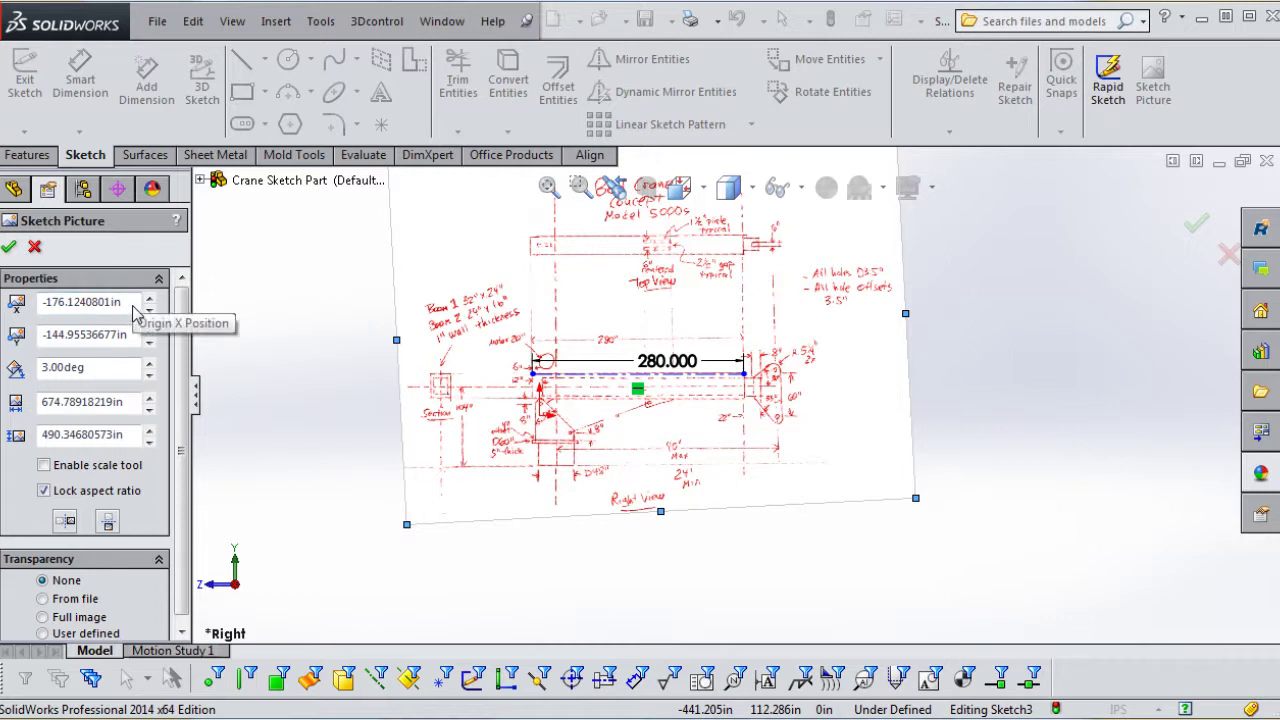
# Set the picture's origin position to X -176 in and Y -75 in.
pyautogui.moveTo(133, 306); pyautogui.dragTo(8, 310)
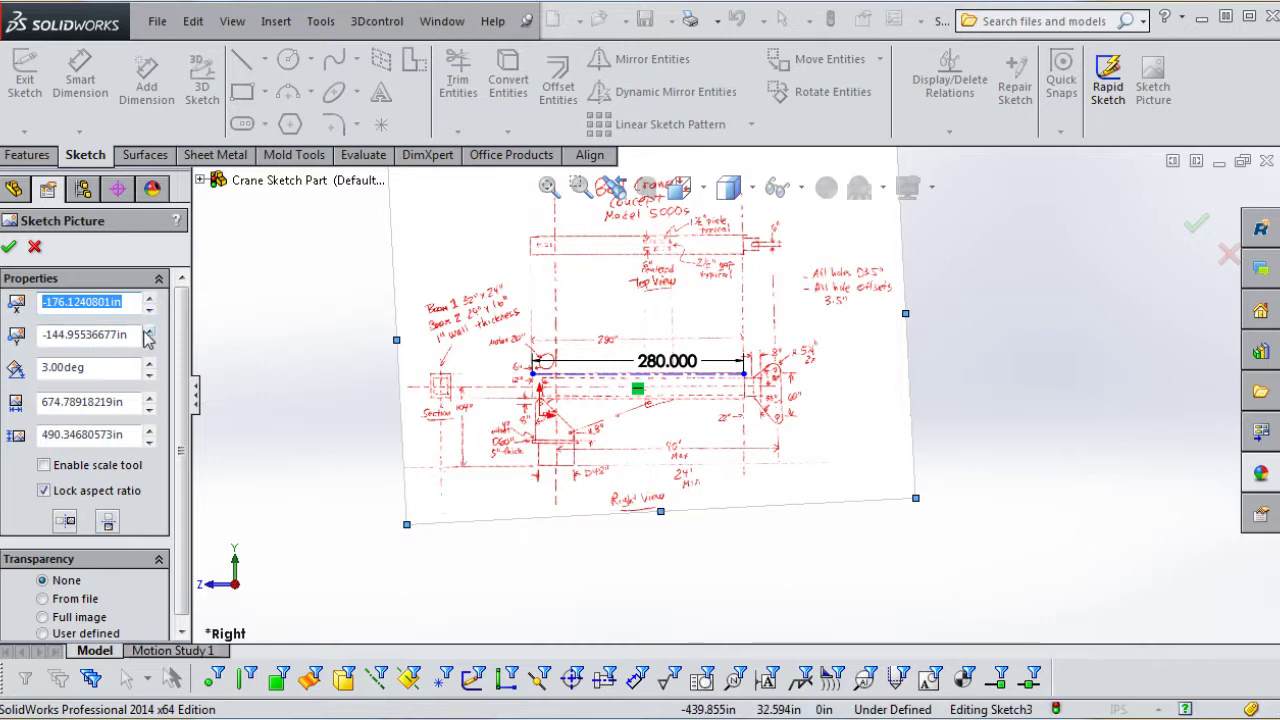
pyautogui.write('-')
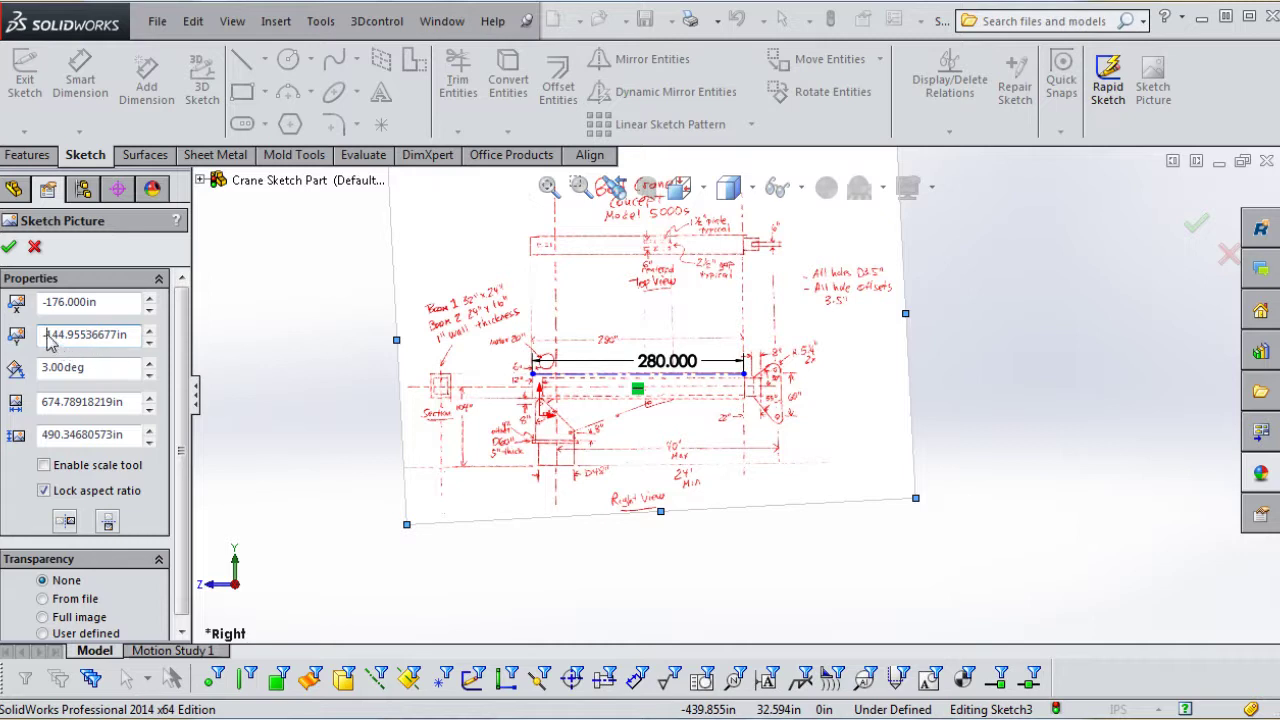
pyautogui.doubleClick(50, 340)
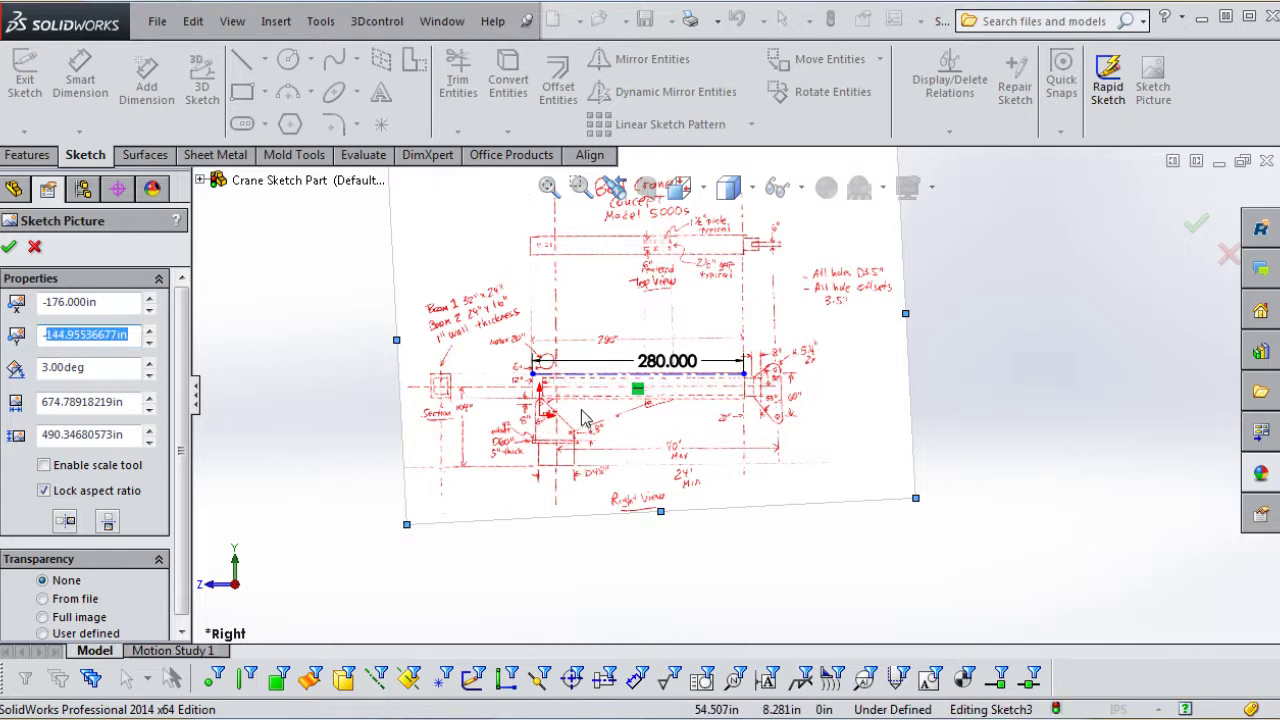
pyautogui.write('-75')
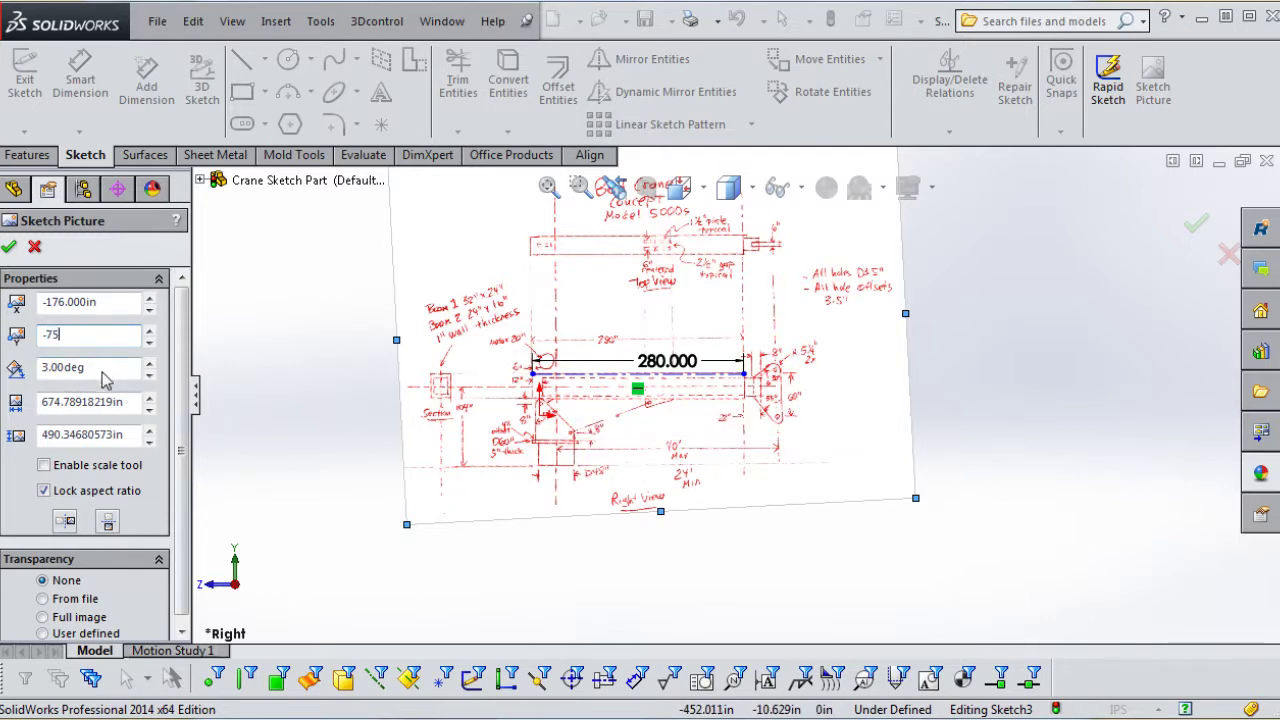
pyautogui.press('Tab')
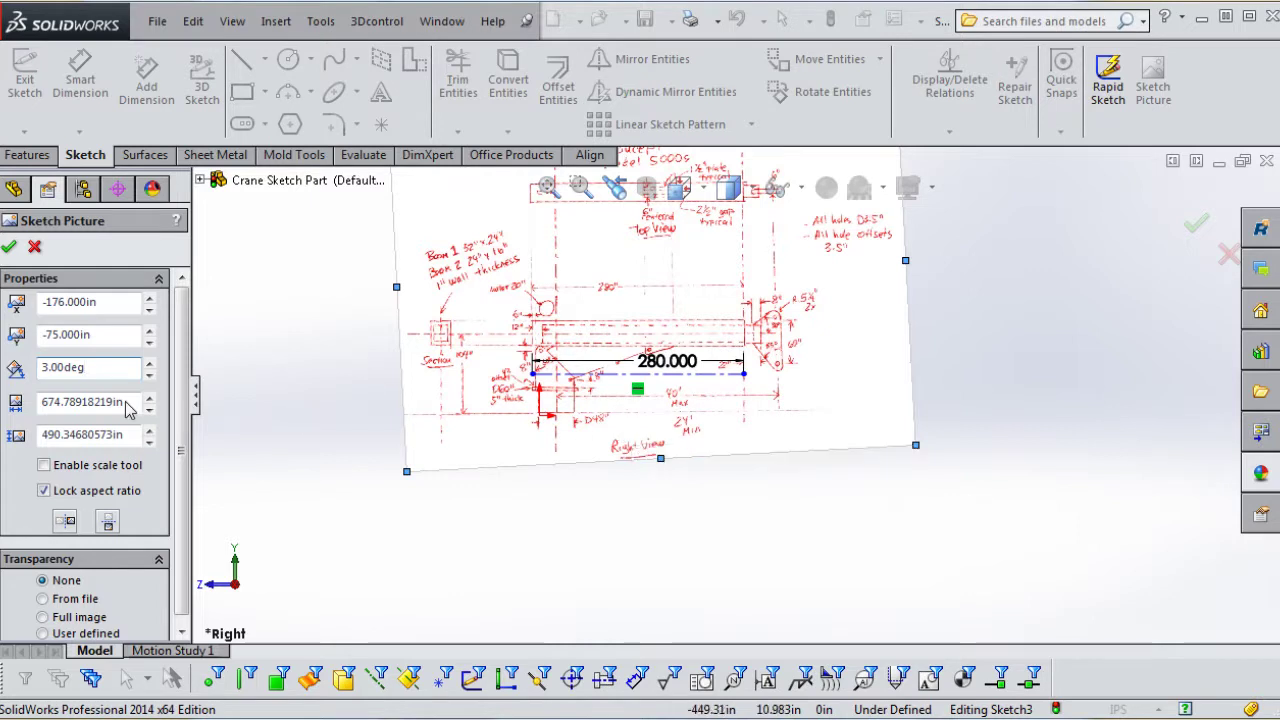
# Move the crane base's bottom centre onto the origin and set the picture's position to X -199 in and Y -75 in.
pyautogui.moveTo(651, 432); pyautogui.dragTo(633, 437)
pyautogui.scroll(-4, 632, 436)
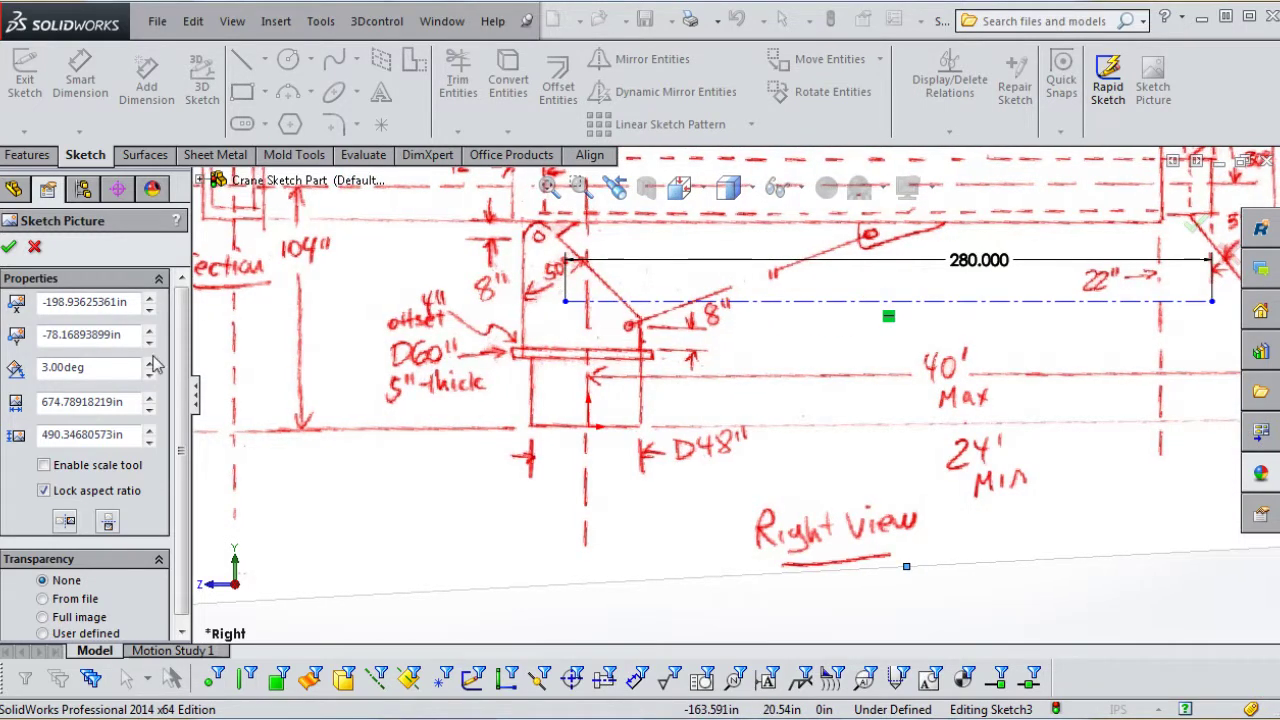
pyautogui.doubleClick(100, 335)
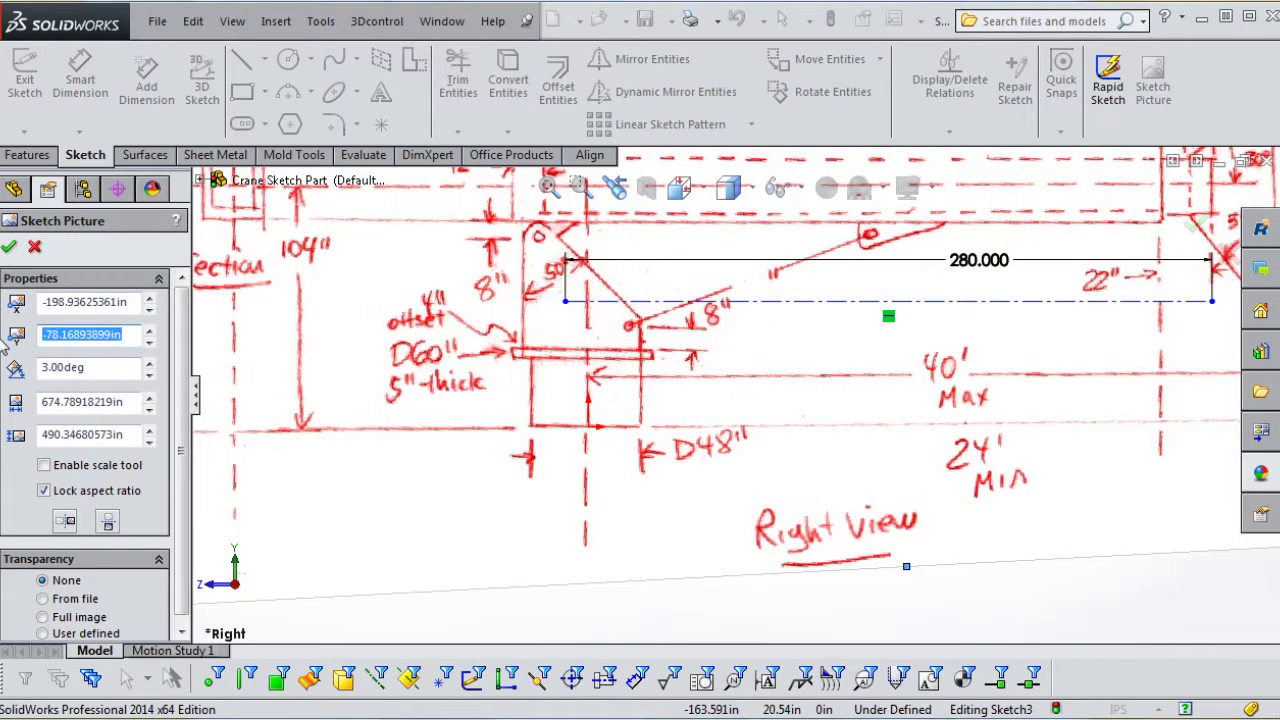
pyautogui.write('-')
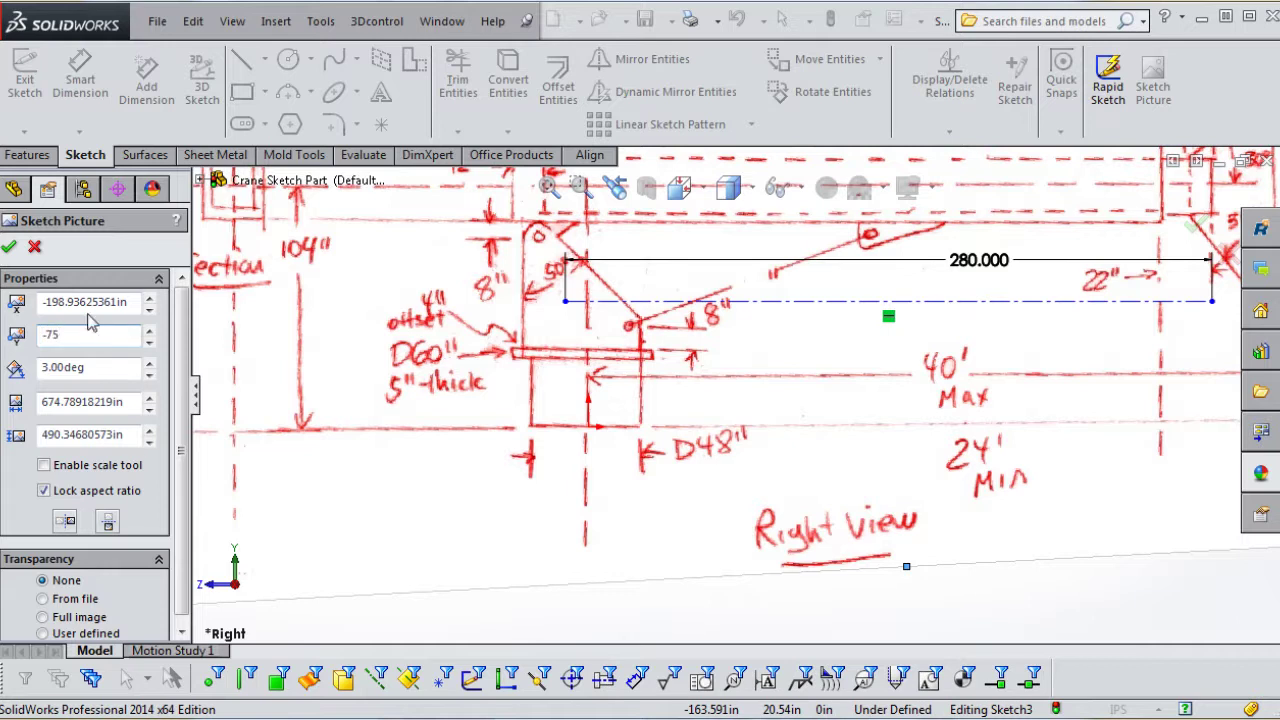
pyautogui.write('75')
pyautogui.press('Return')
pyautogui.doubleClick(45, 303)
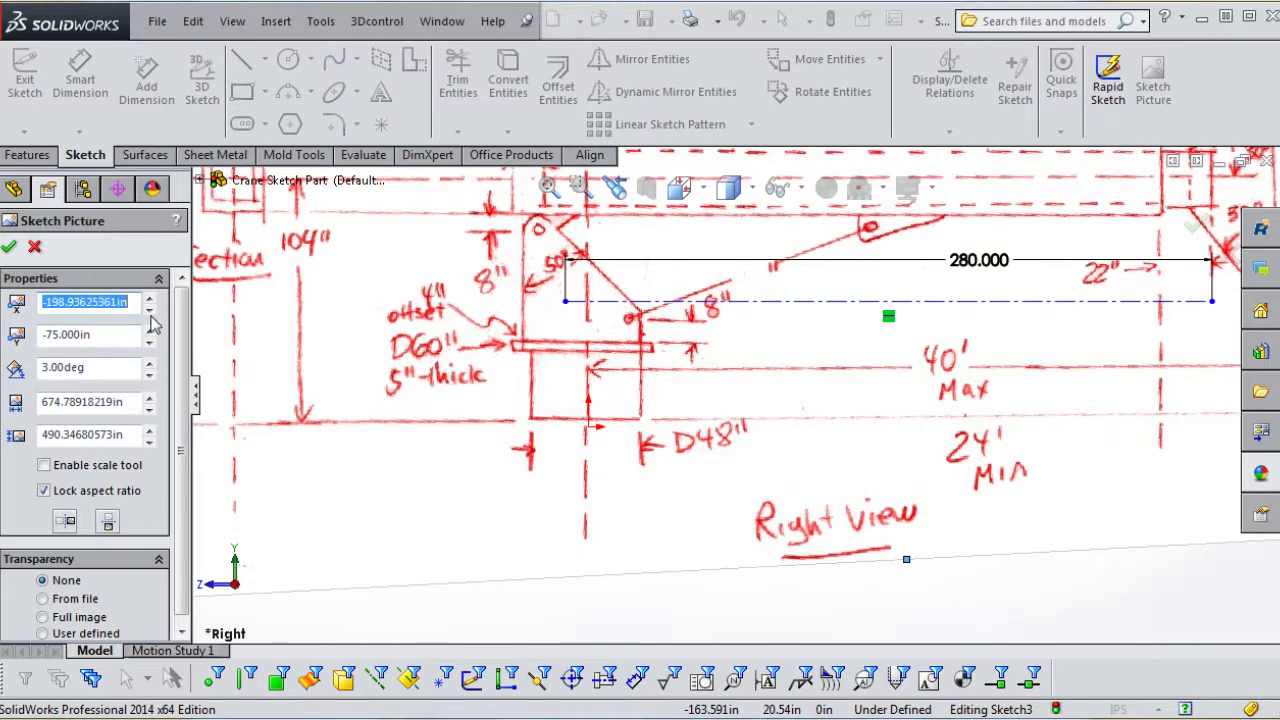
pyautogui.write('-199')
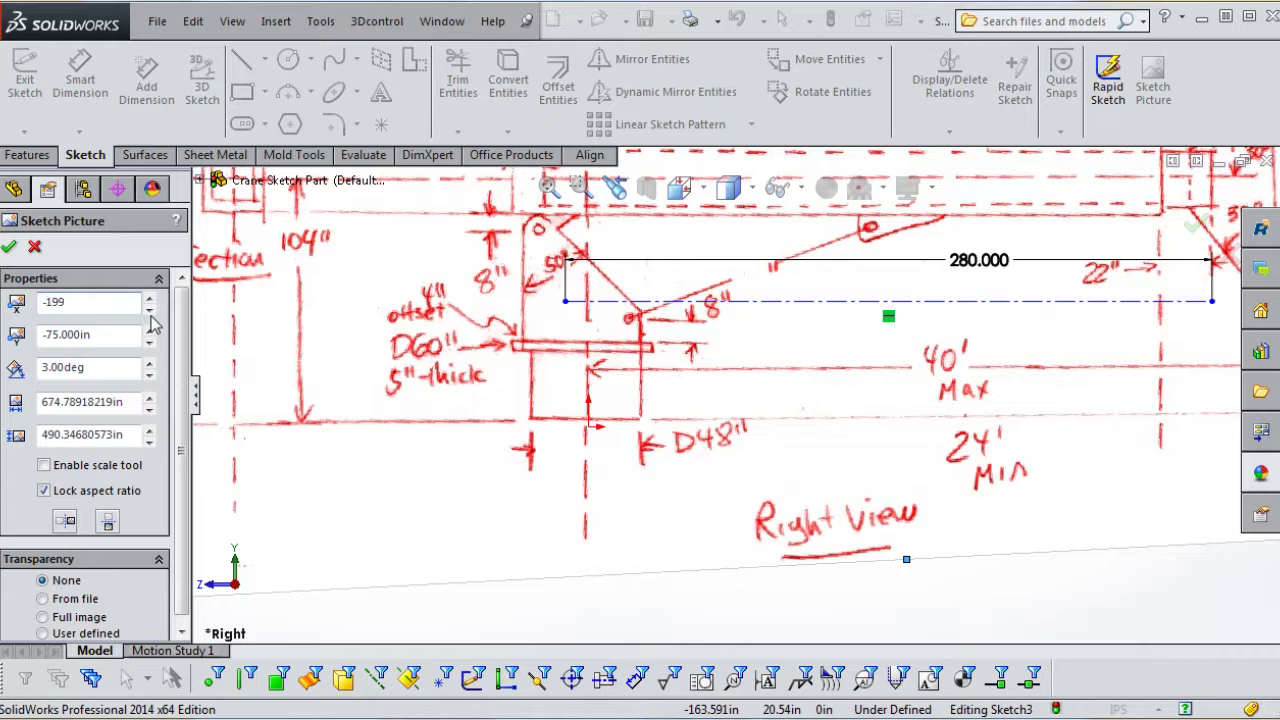
pyautogui.click(90, 368)
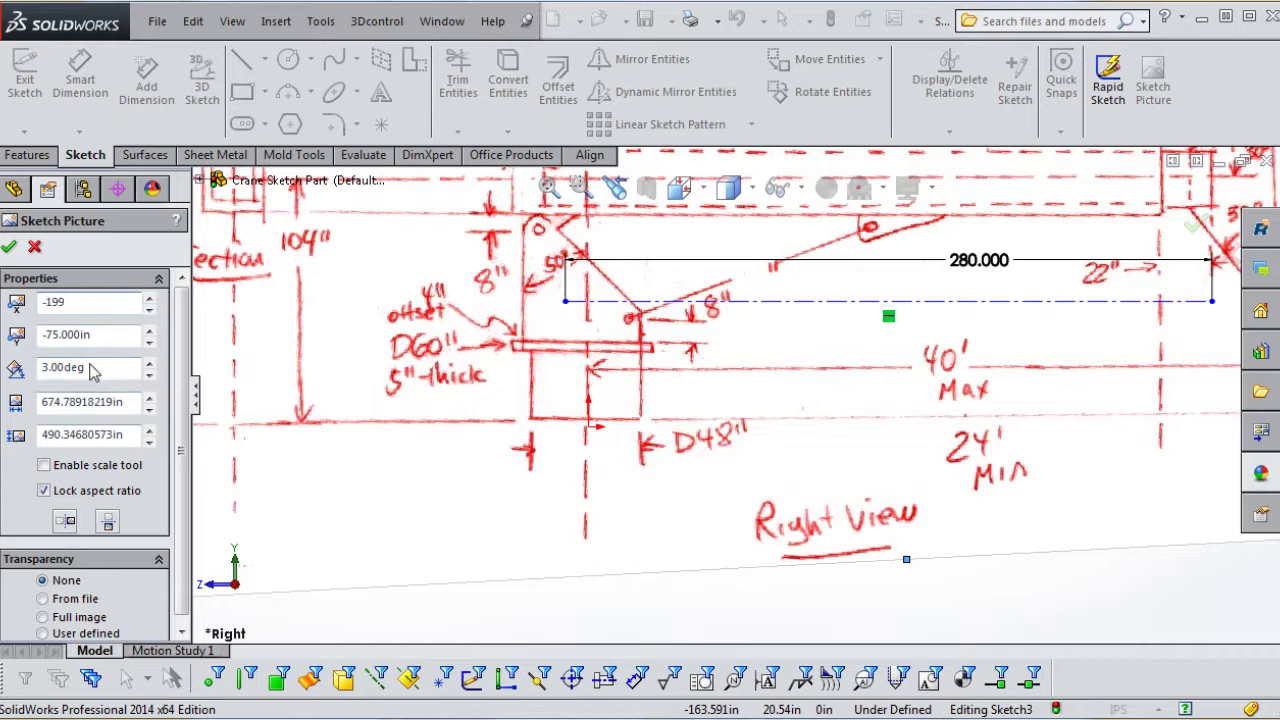
# Set the right-view sketch picture's width to 674 in with its aspect ratio locked.
pyautogui.doubleClick(134, 401)
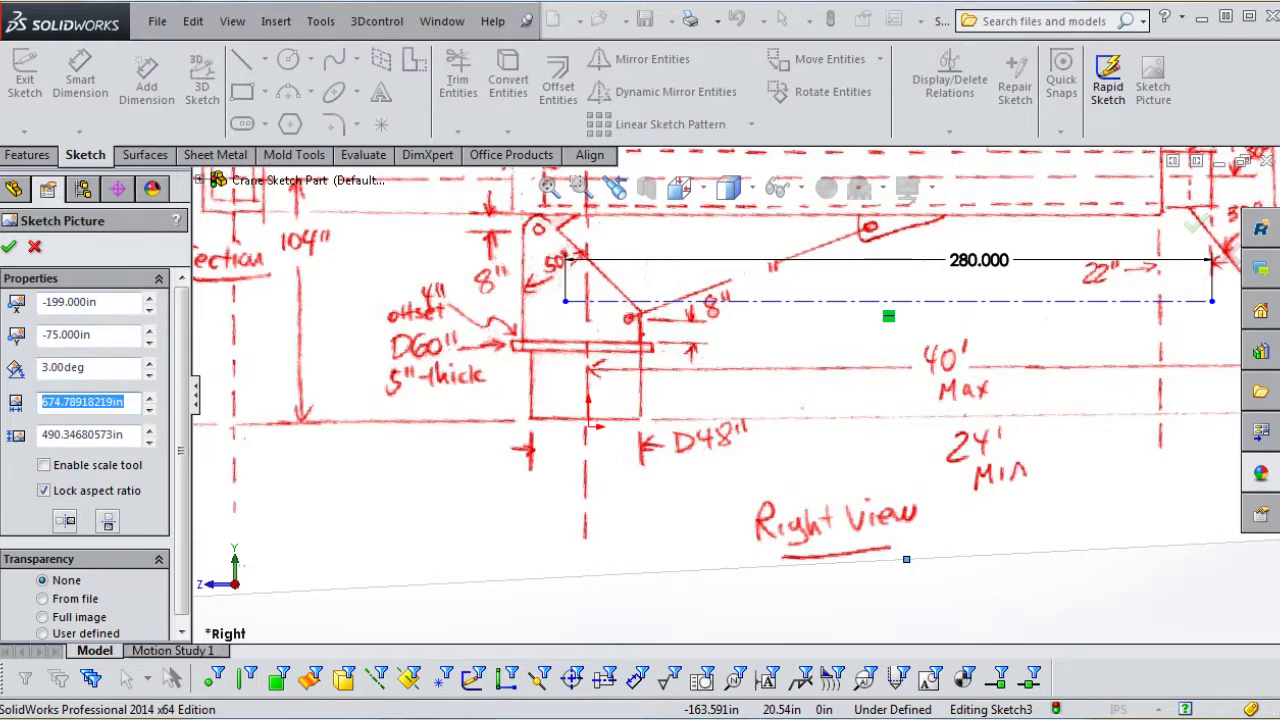
pyautogui.write('674')
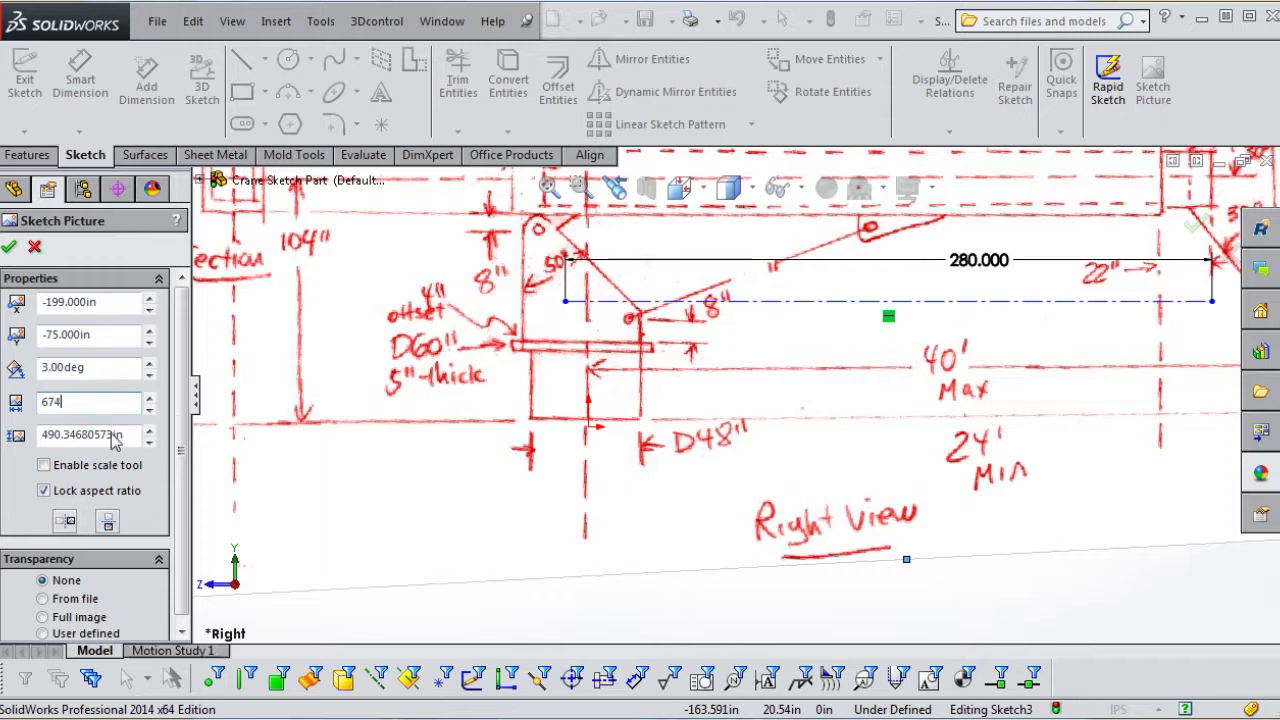
pyautogui.click(80, 438)
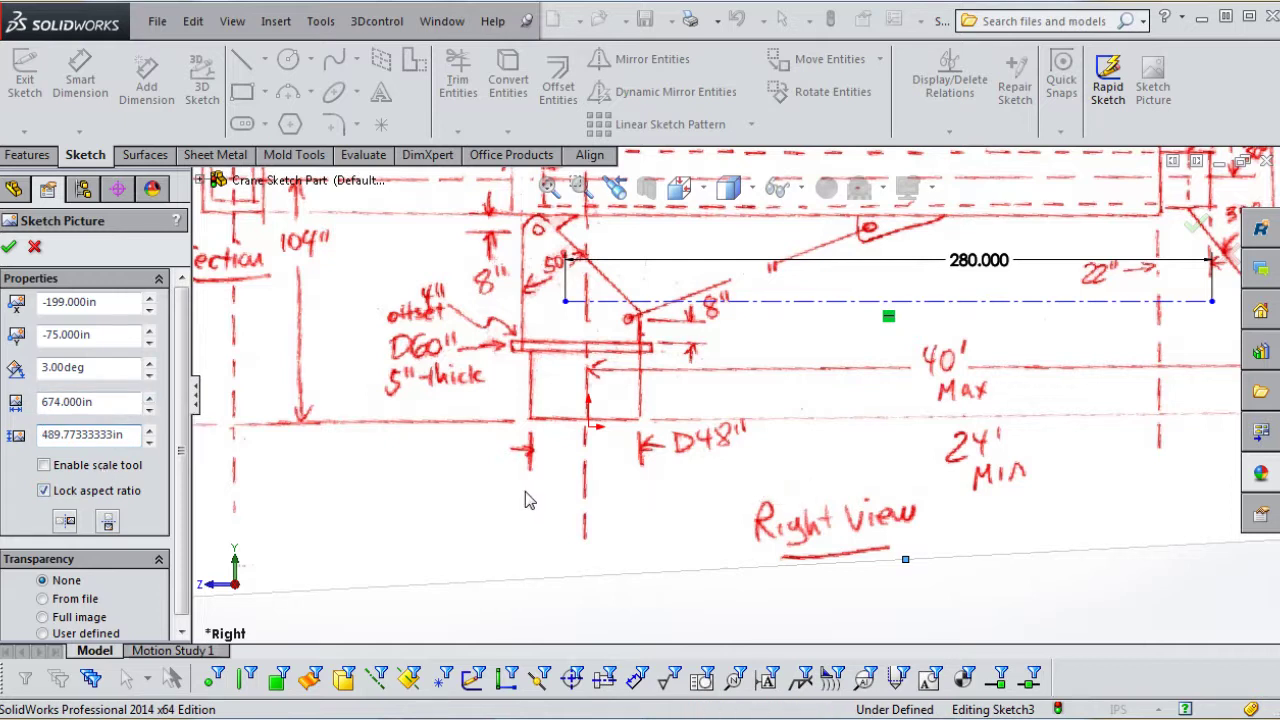
# Lower the picture so the crane base's bottom line meets the origin, set its Y position to -78 in, and accept the picture properties.
pyautogui.moveTo(524, 495); pyautogui.dragTo(530, 507)
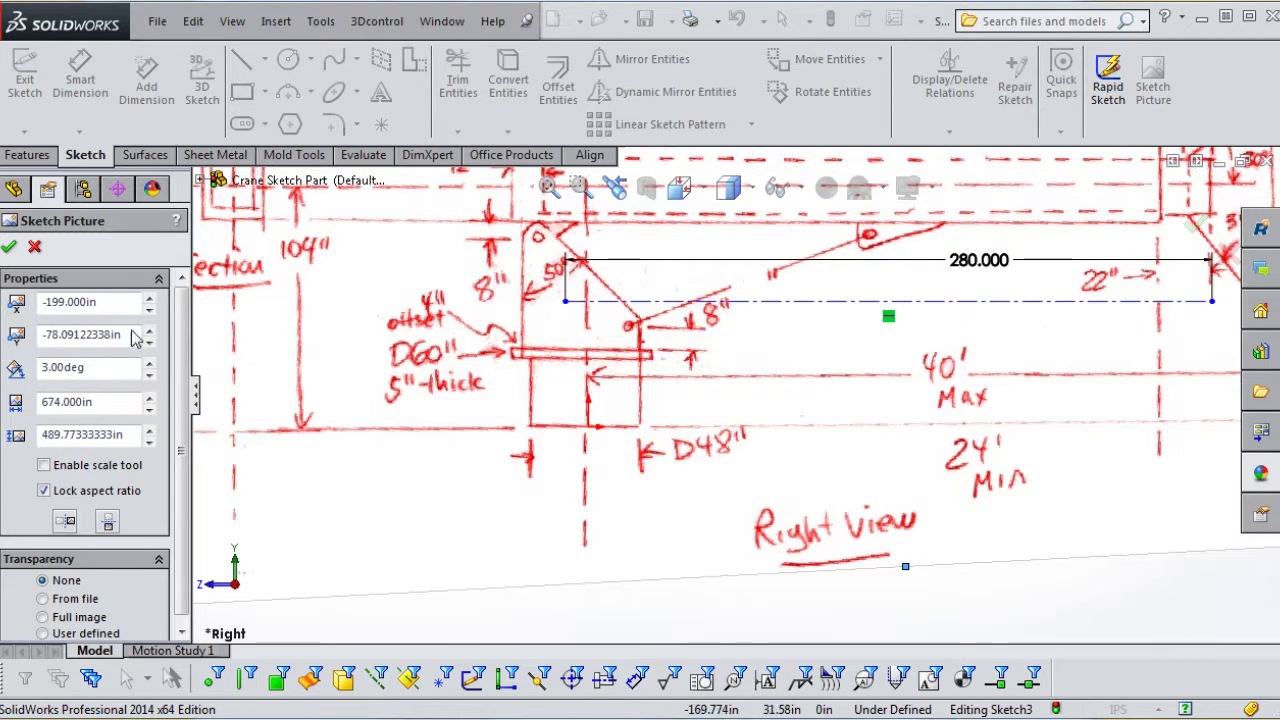
pyautogui.moveTo(132, 338); pyautogui.dragTo(4, 335)
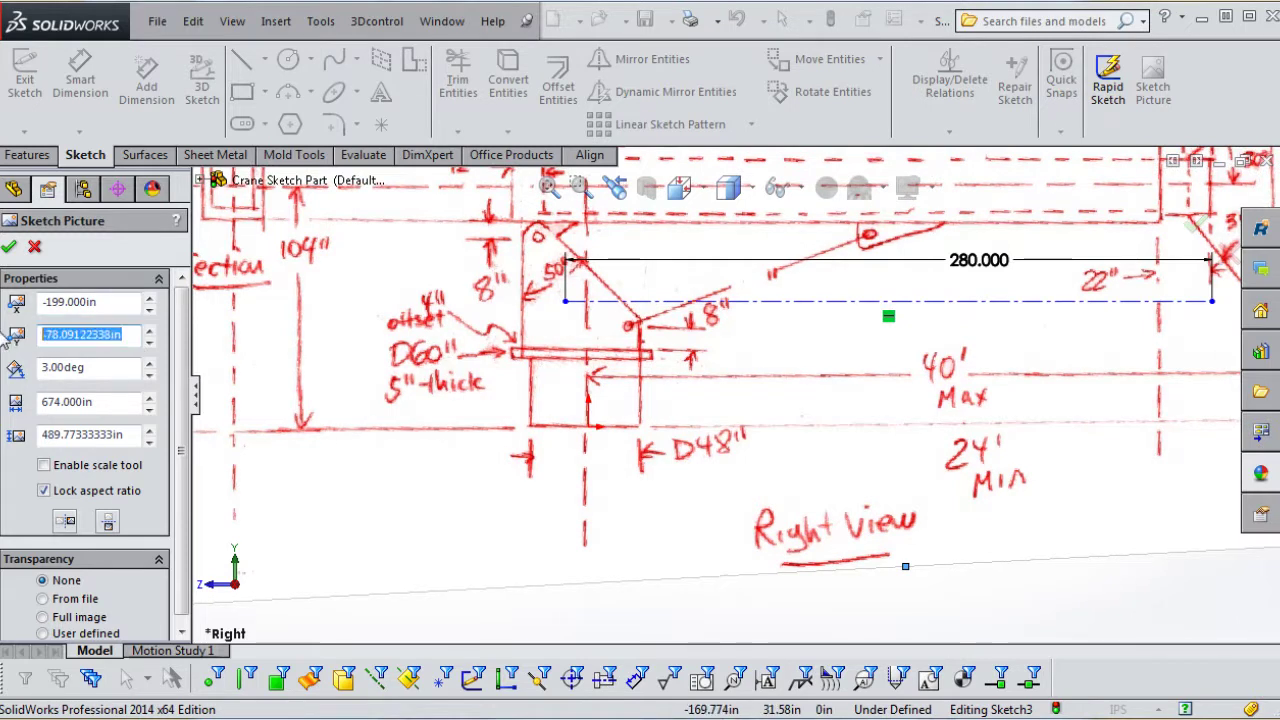
pyautogui.write('-')
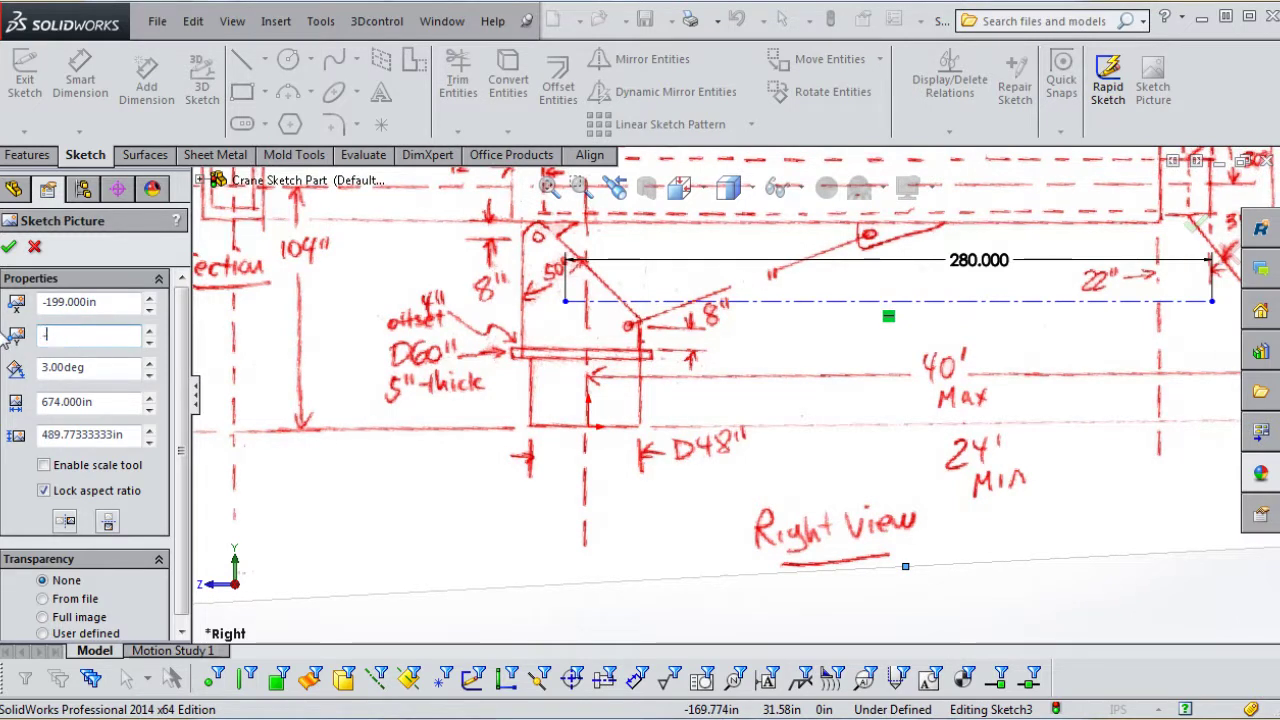
pyautogui.write('78')
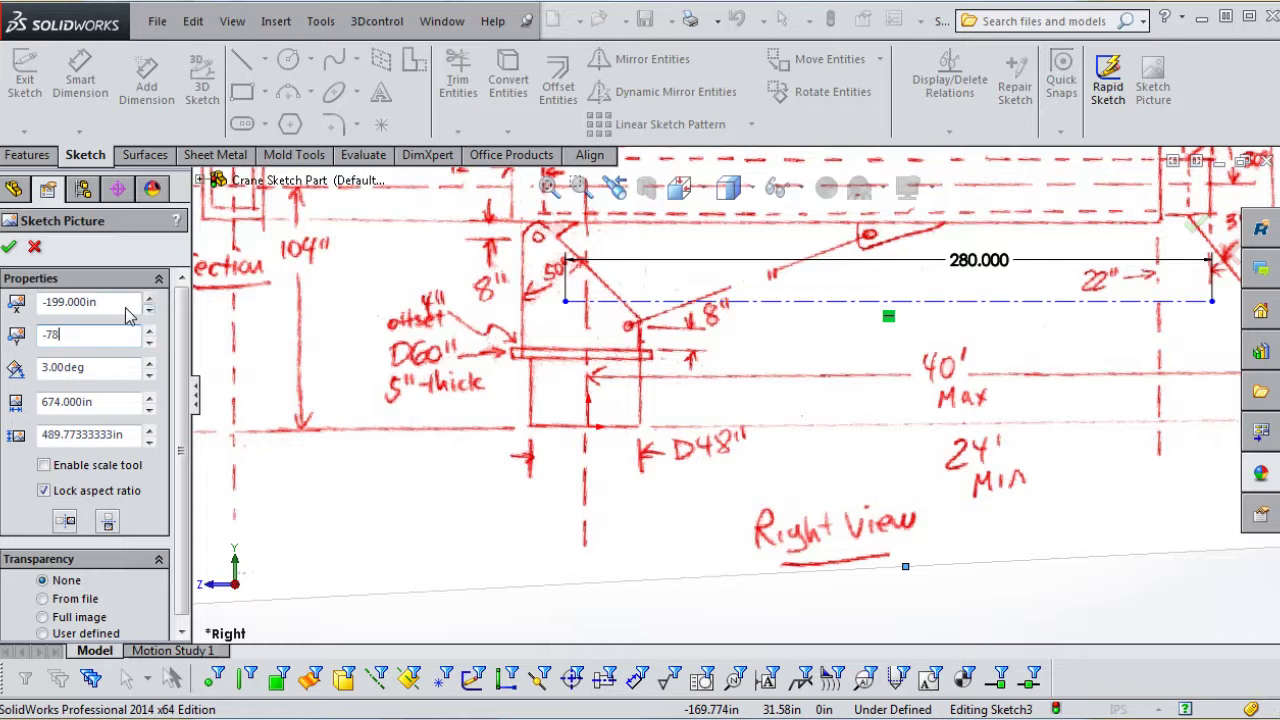
pyautogui.press('Return')
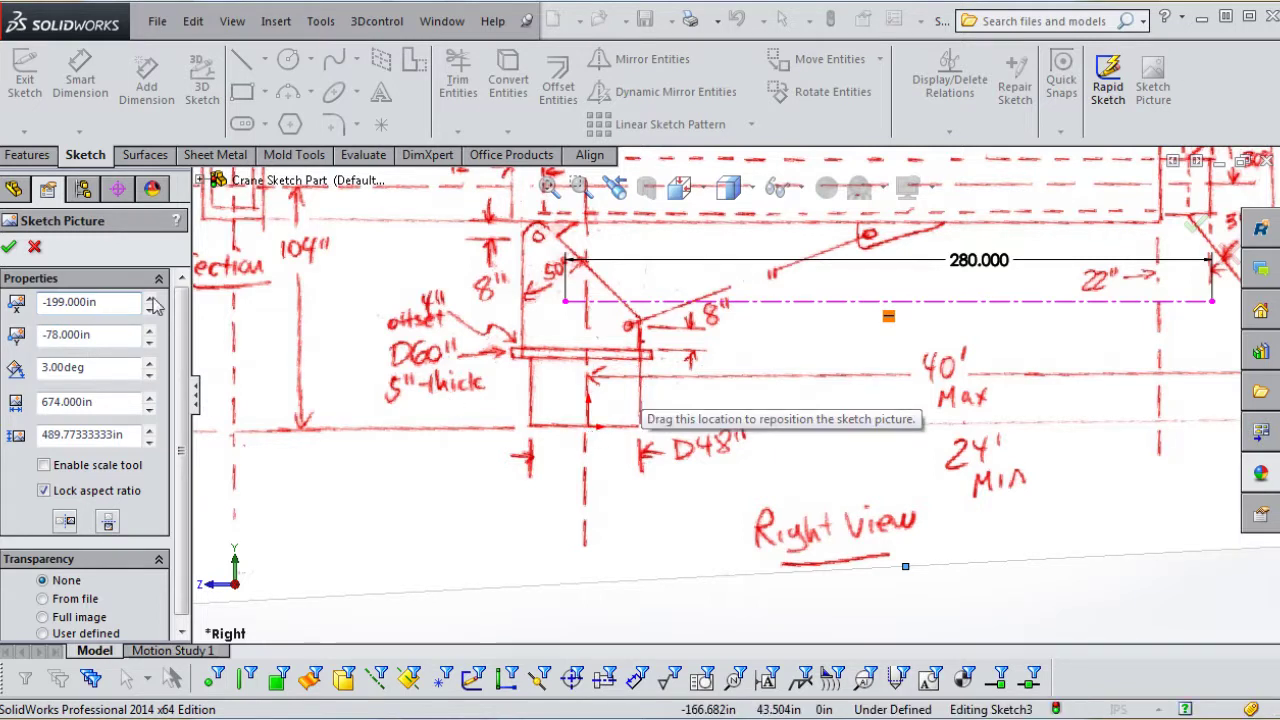
pyautogui.click(9, 248)
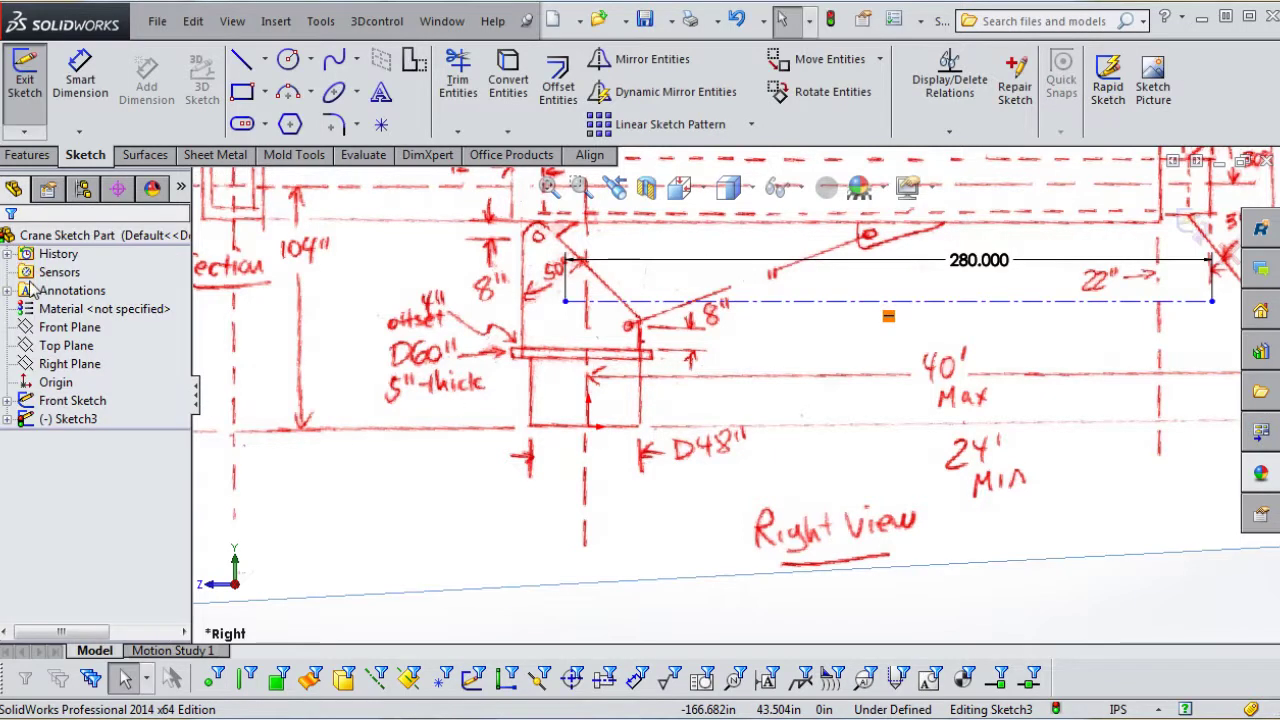
# Rename the open Right Plane sketch as Right Sketch and close it with a rebuild.
pyautogui.click(75, 424)
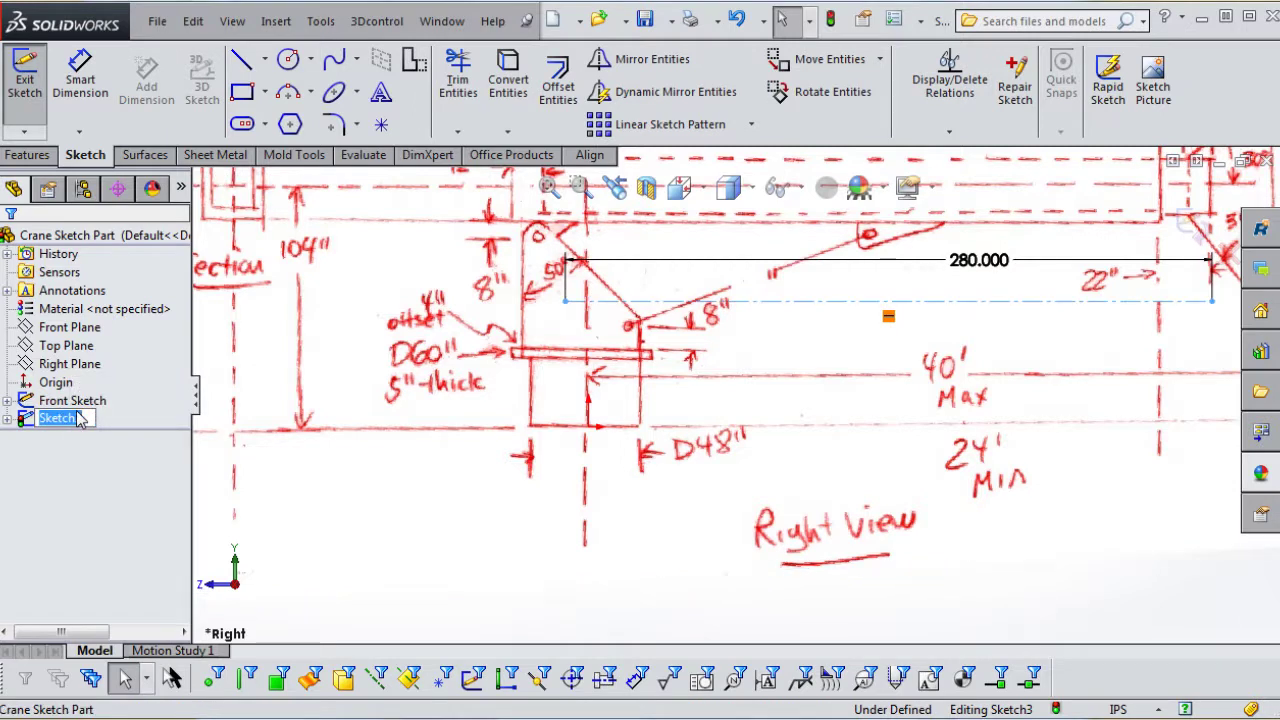
pyautogui.write('R')
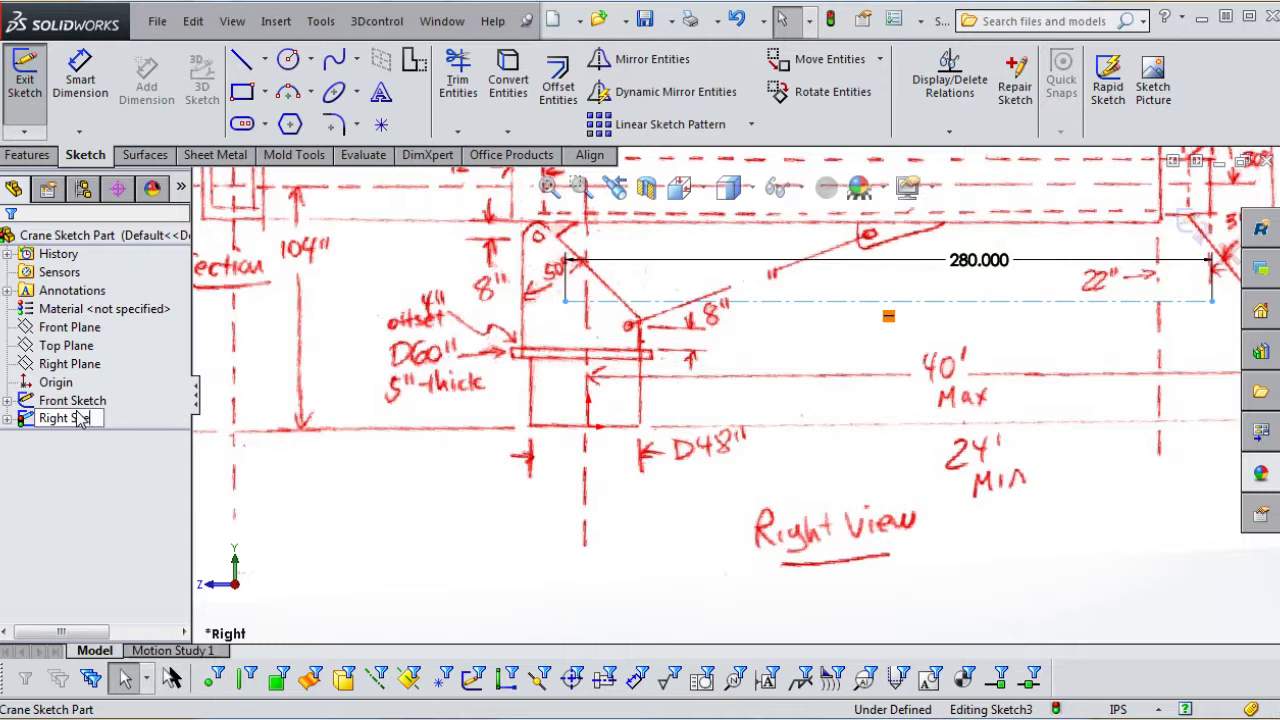
pyautogui.write('ight Sketch')
pyautogui.press('Return')
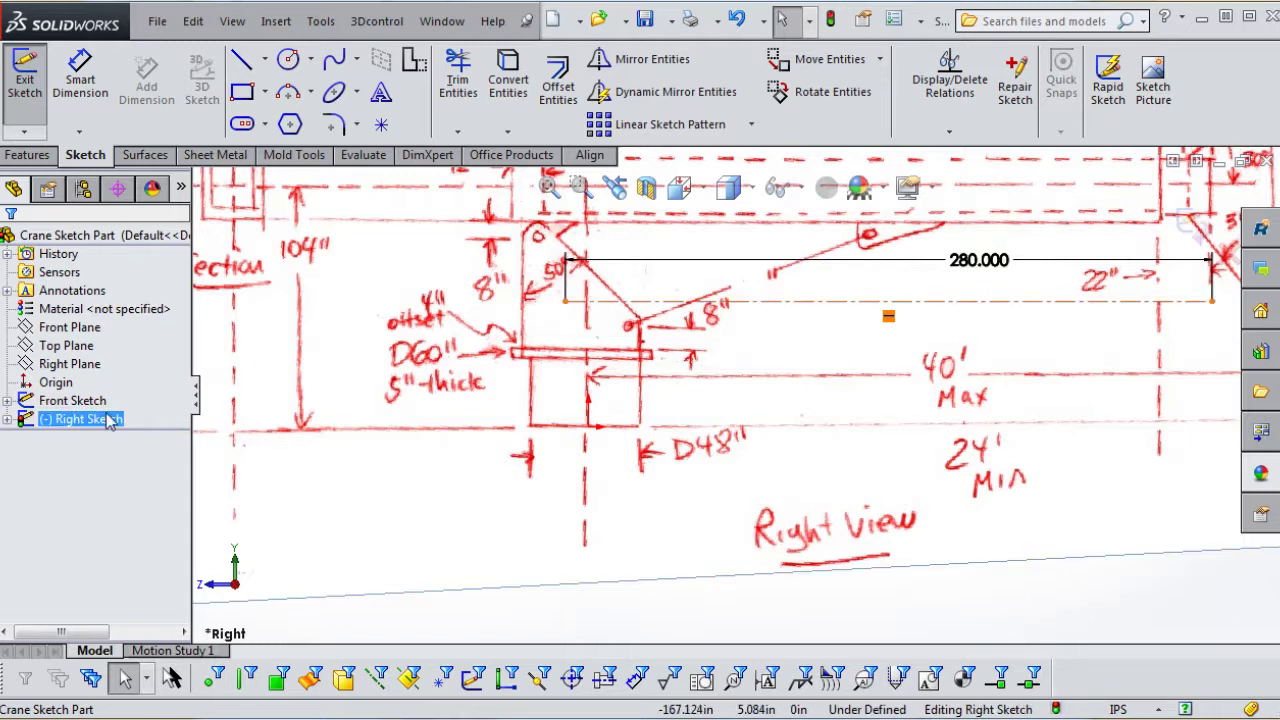
pyautogui.click(75, 400)
pyautogui.rightClick(75, 400)
pyautogui.click(320, 520)
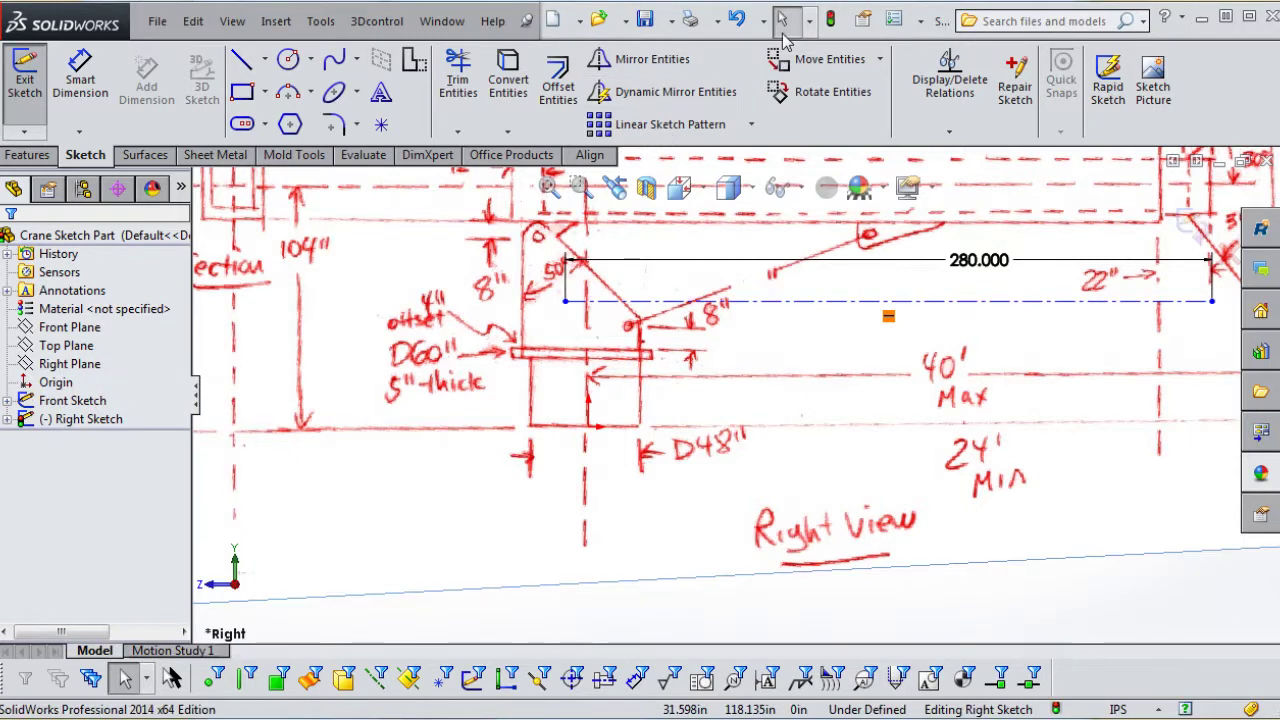
pyautogui.click(830, 20)
# Open Front Sketch for editing and bring up the properties of its sketch picture.
pyautogui.click(75, 401)
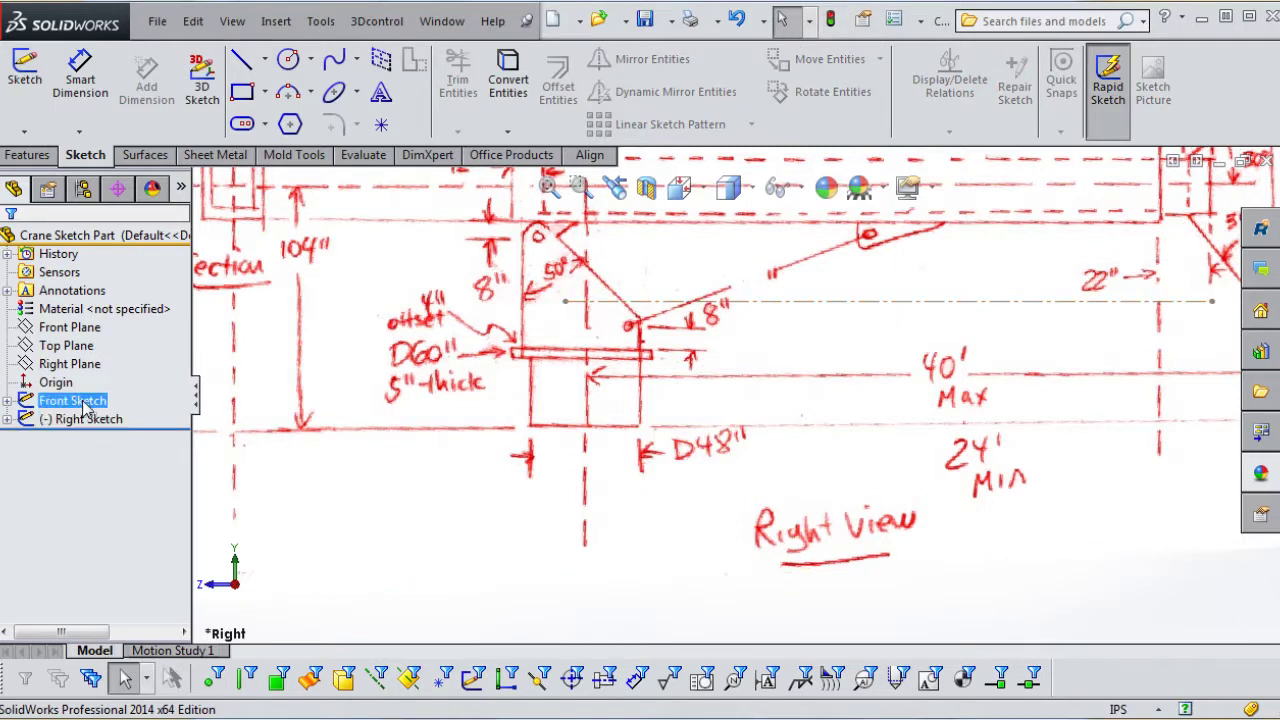
pyautogui.rightClick(82, 403)
pyautogui.click(97, 345)
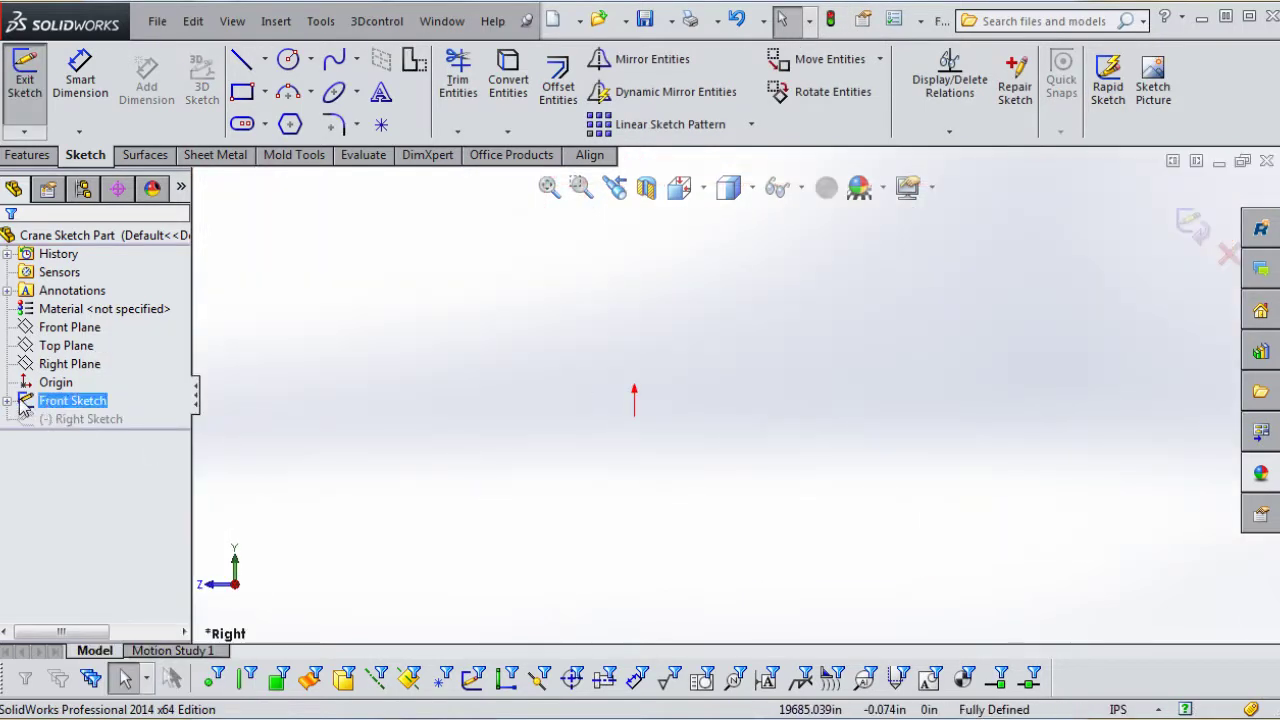
pyautogui.click(7, 400)
pyautogui.click(92, 420)
pyautogui.doubleClick(88, 425)
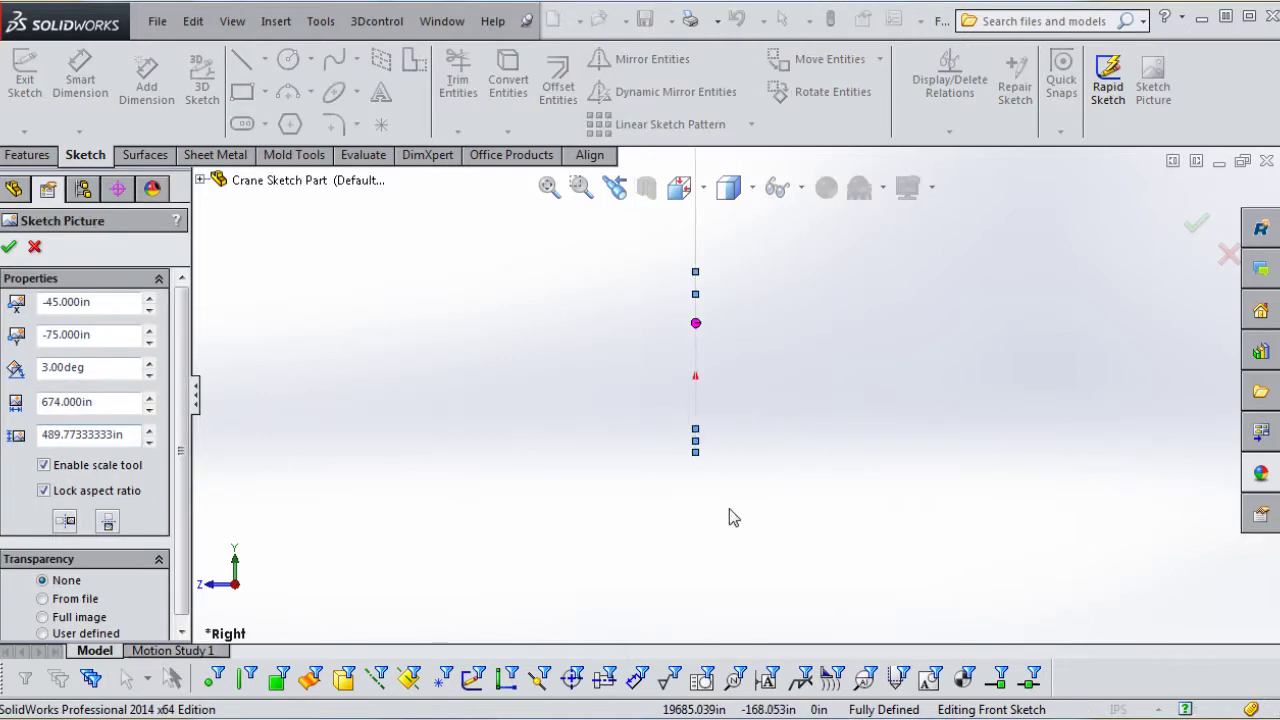
# Set the Front Sketch picture's Y position to -78 in from the front view and accept the picture properties.
pyautogui.hotkey('ctrl', '1')
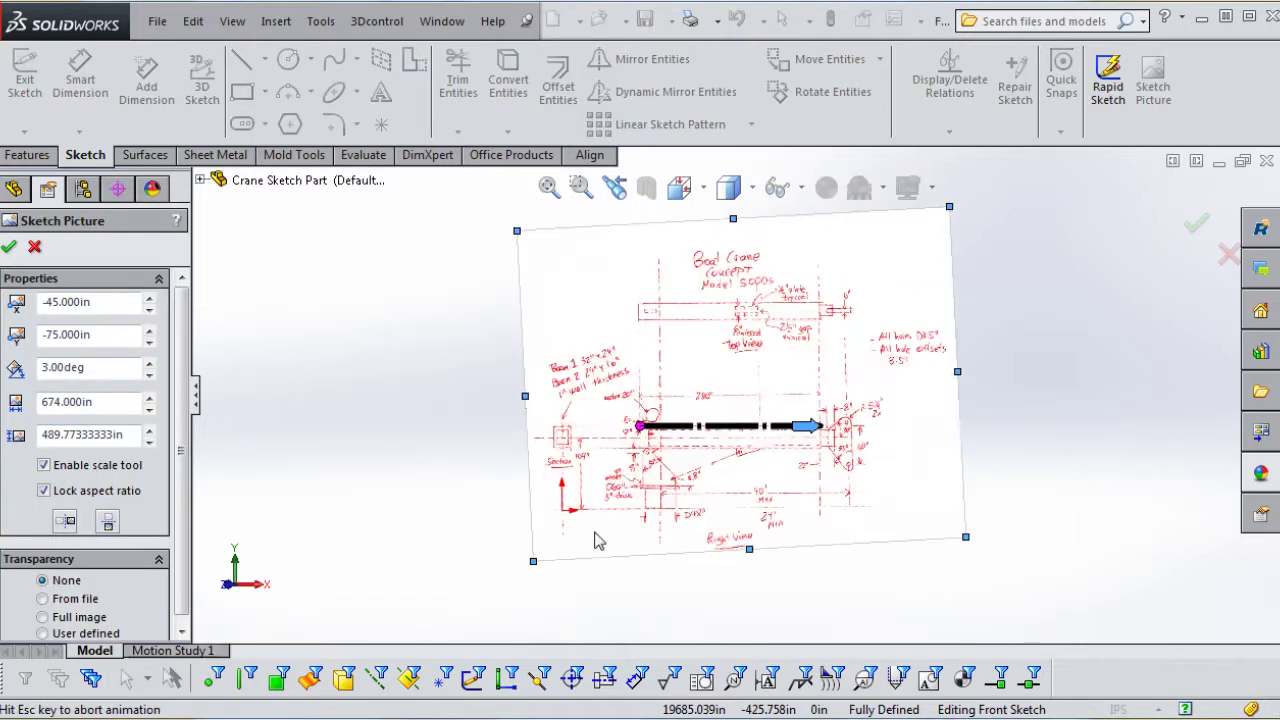
pyautogui.scroll(-5, 640, 520)
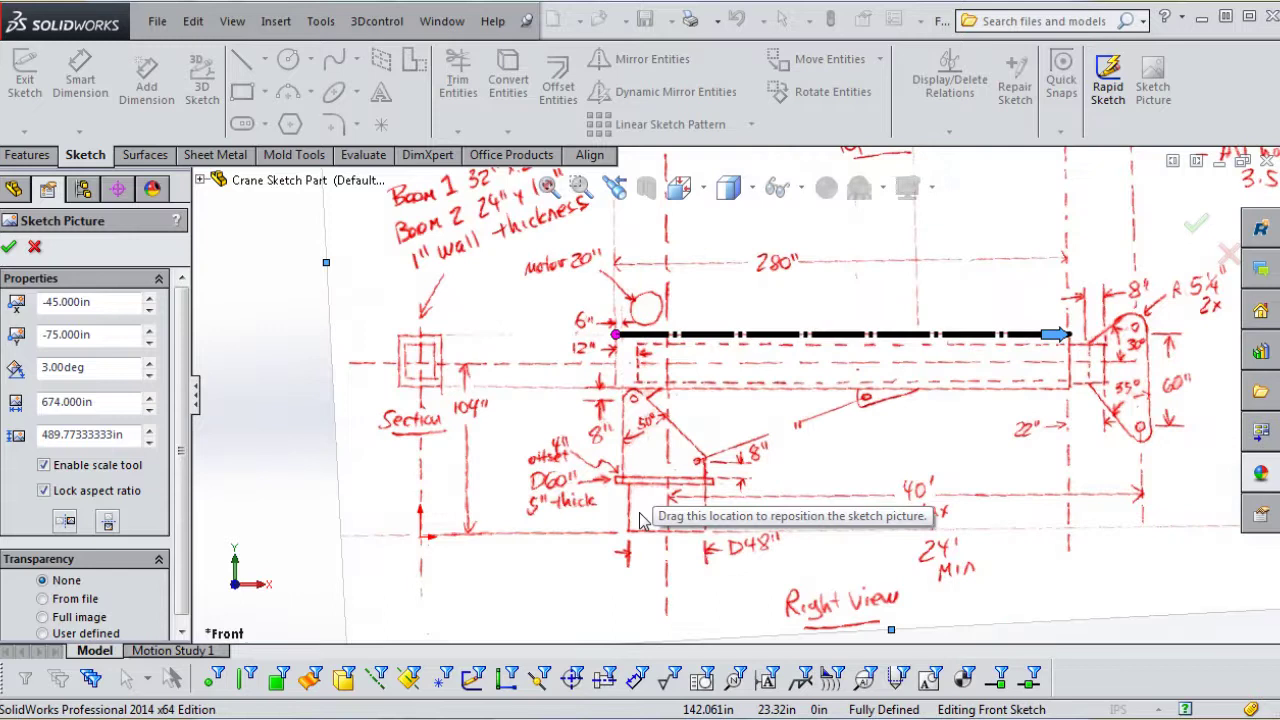
pyautogui.click(107, 341)
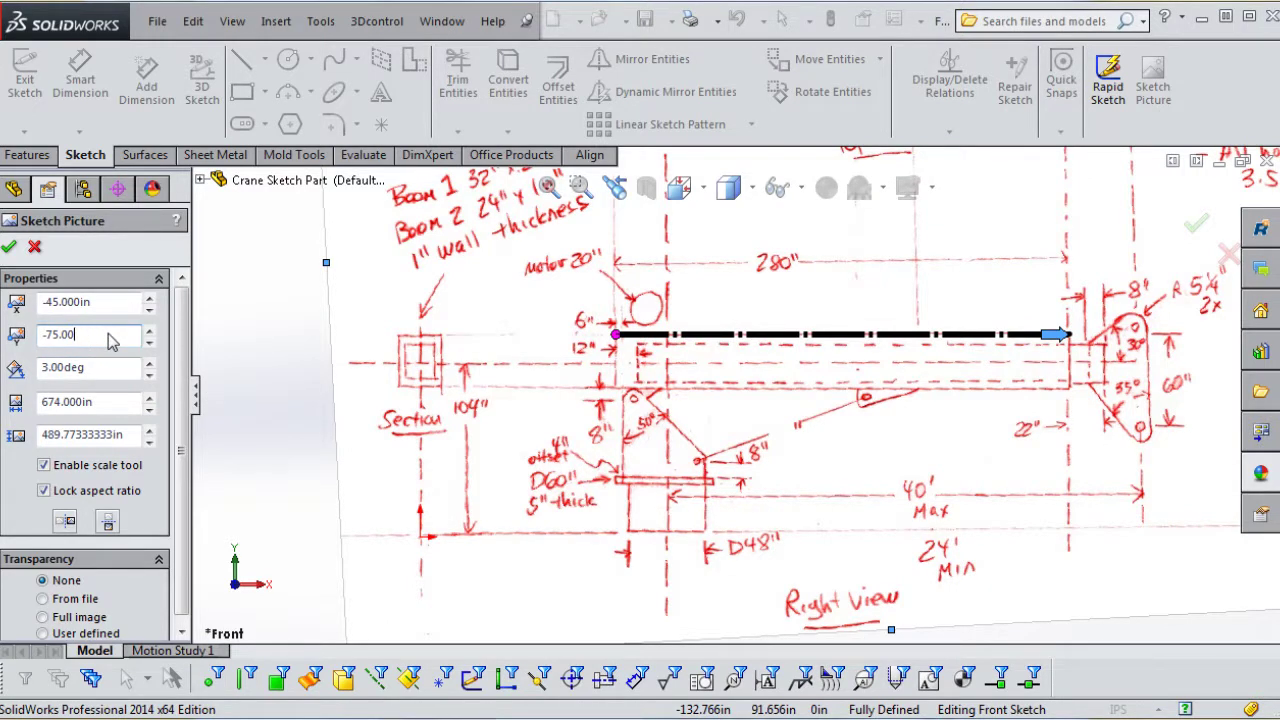
pyautogui.press('BackSpace')
pyautogui.press('BackSpace')
pyautogui.press('BackSpace')
pyautogui.press('BackSpace')
pyautogui.write('8')
pyautogui.press('Return')
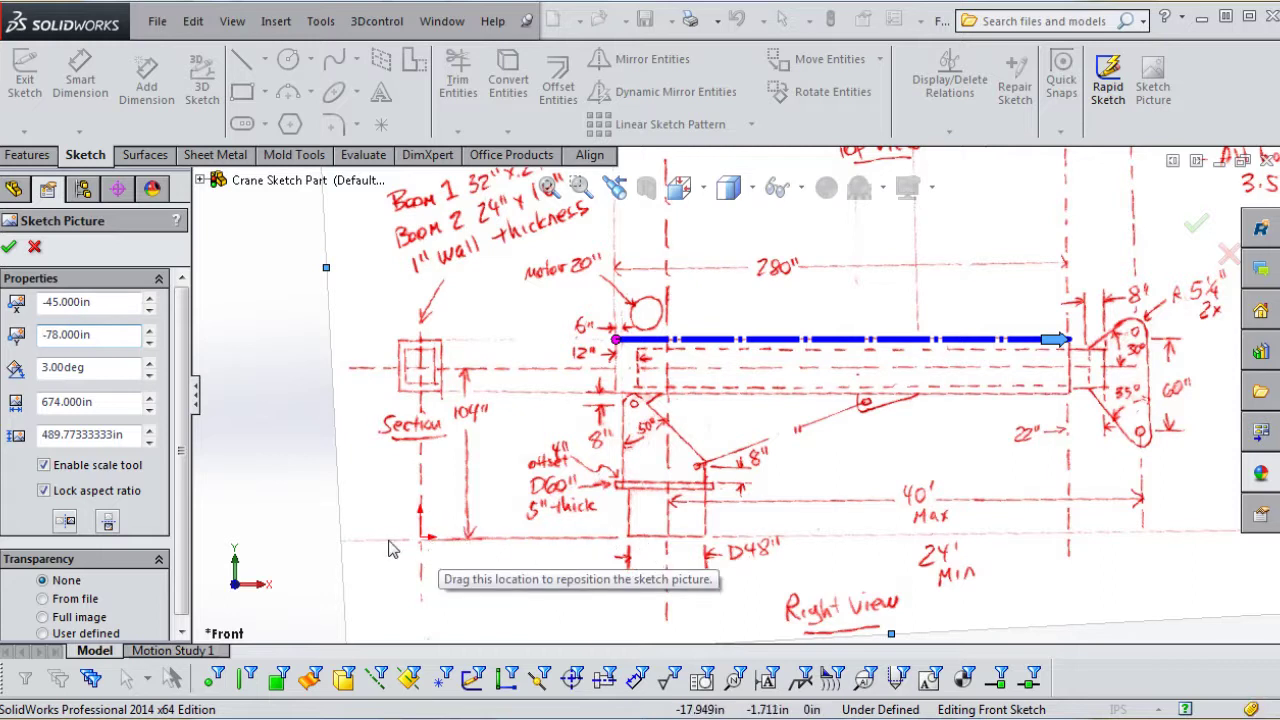
pyautogui.click(10, 248)
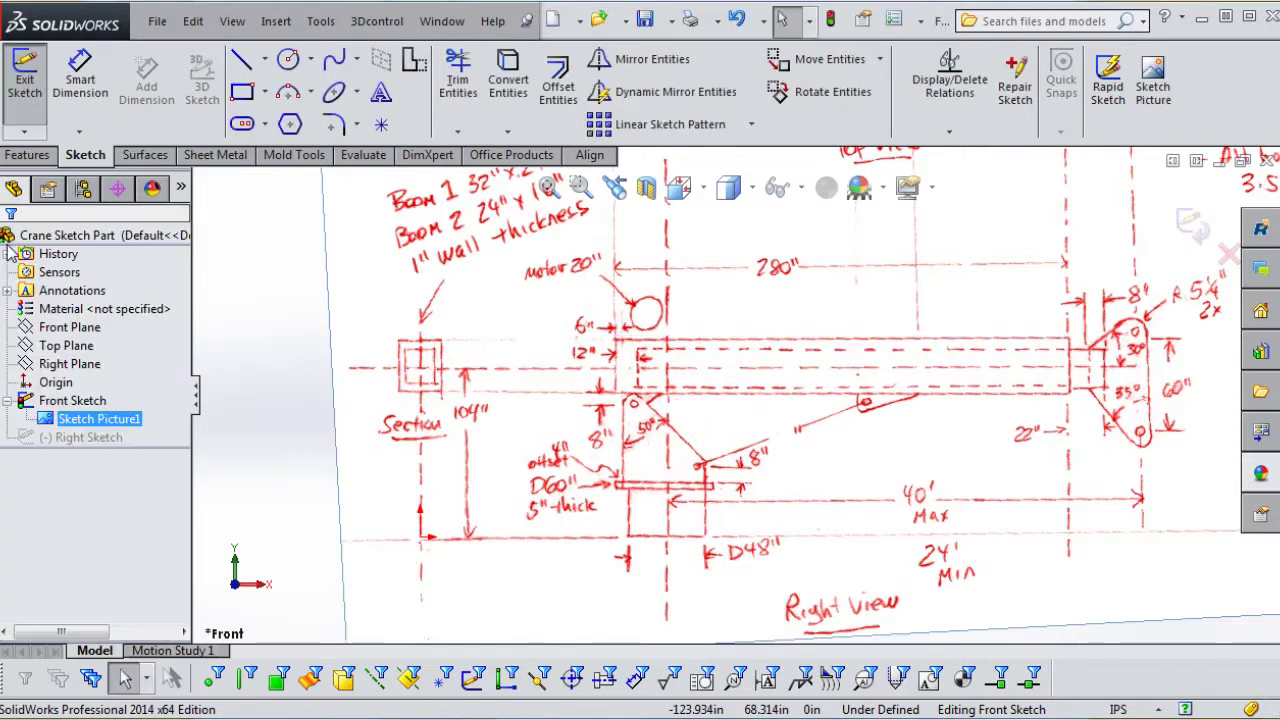
pyautogui.scroll(5, 755, 500)
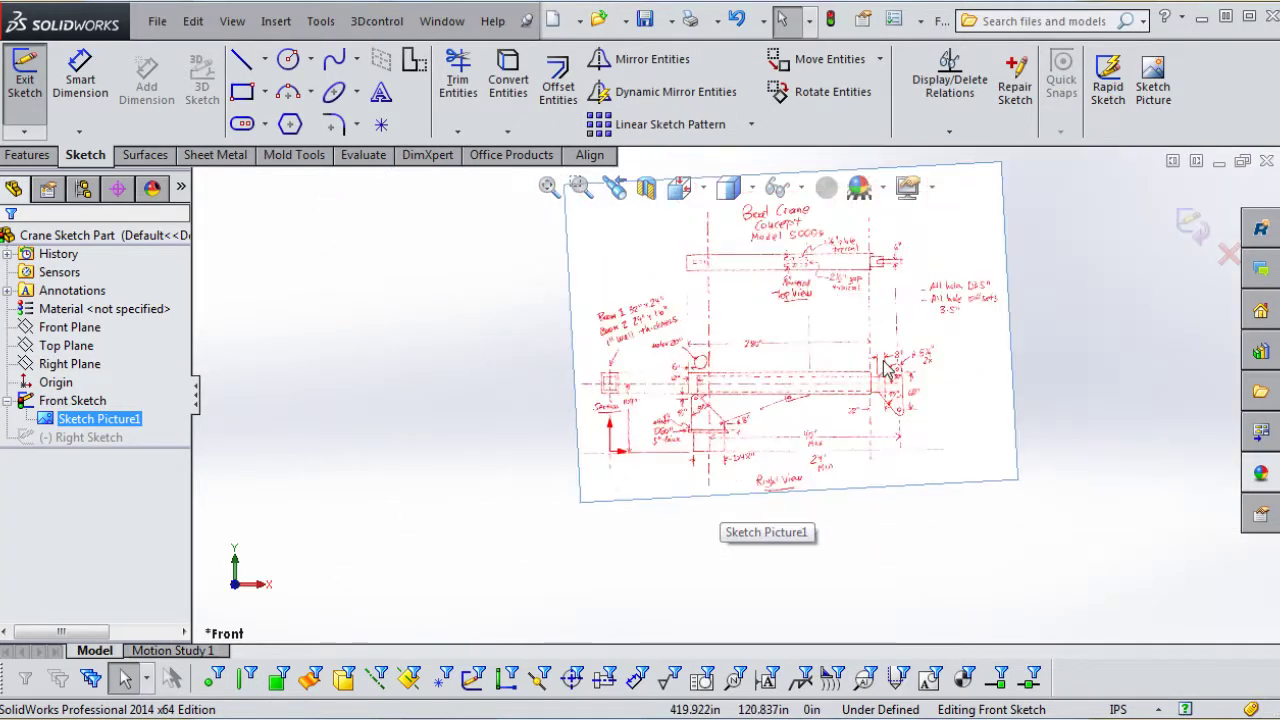
pyautogui.scroll(-3, 847, 307)
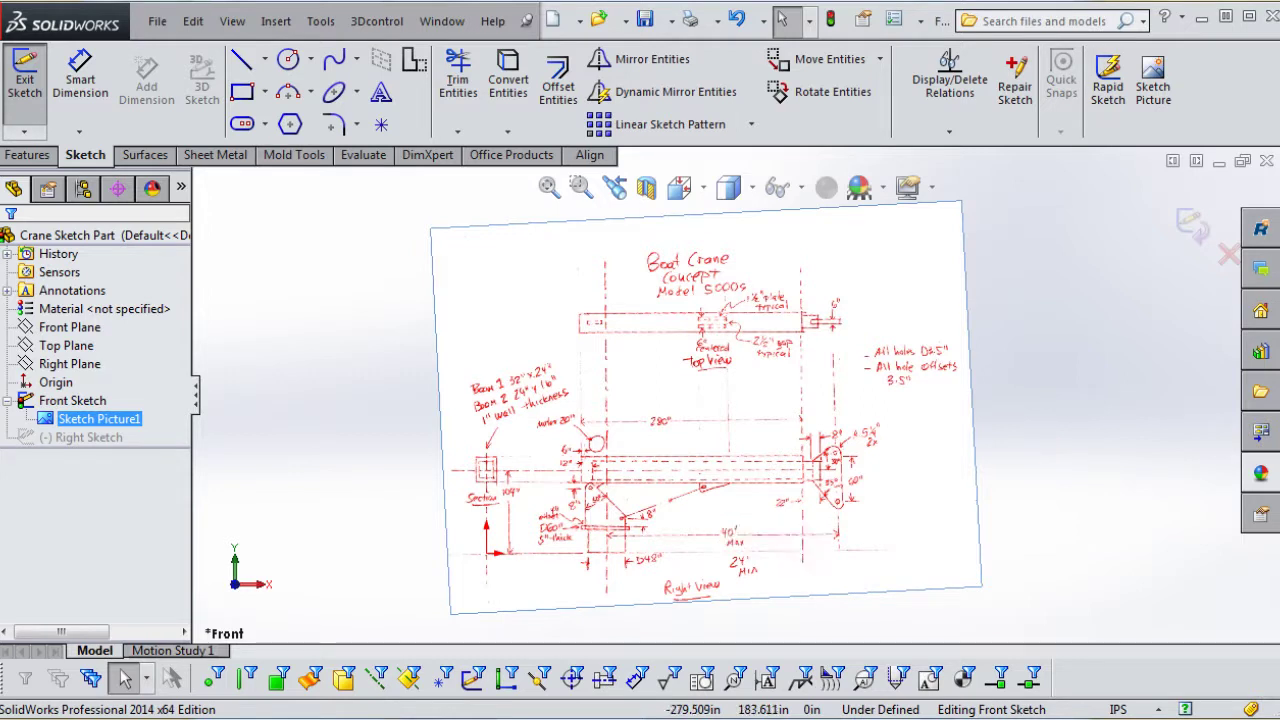